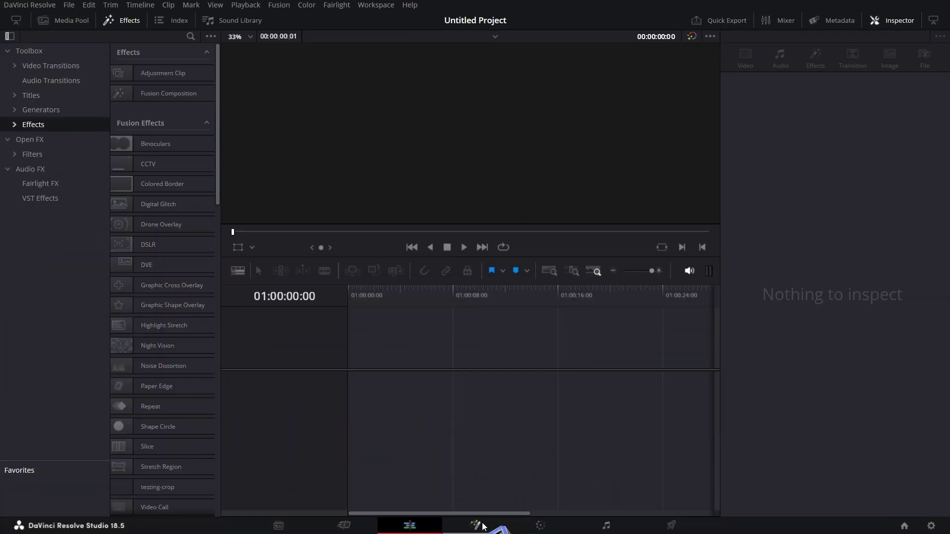
- On the Fusion page, place DaVinci_Resolve_Studio.png in the node graph and disconnect it from MediaOut1, moving that node farther away
{"action": "left_click", "coordinate": [483, 525]}
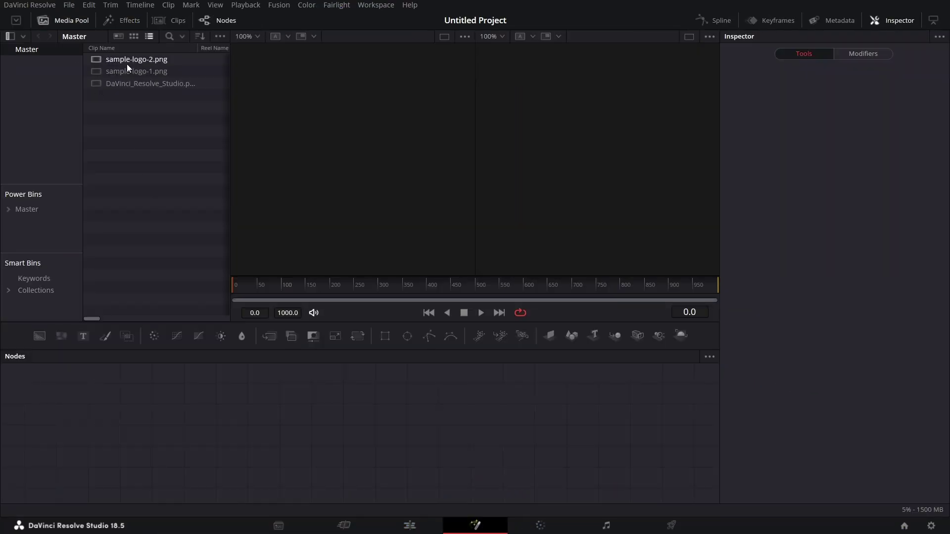
{"action": "left_click_drag", "start_coordinate": [152, 87], "coordinate": [182, 430]}
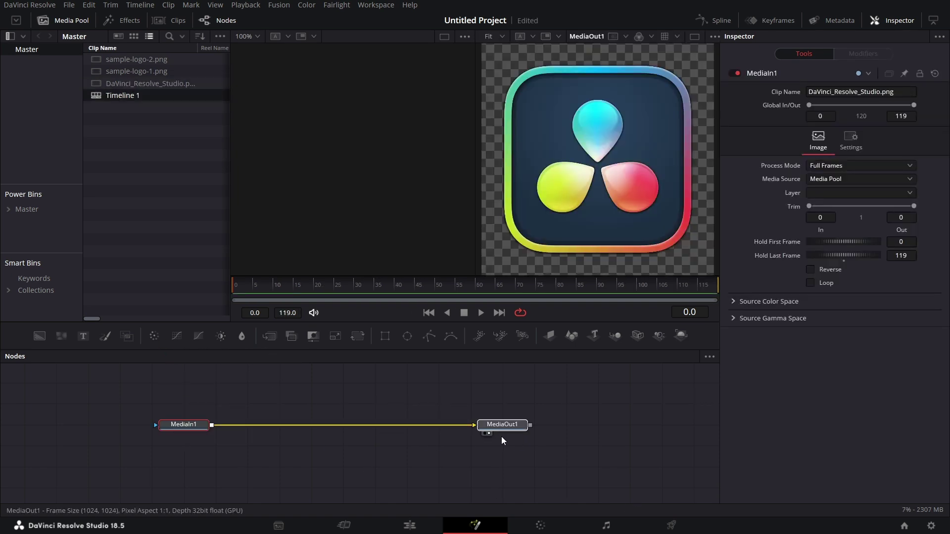
{"action": "left_click", "coordinate": [501, 429]}
{"action": "left_click_drag", "start_coordinate": [438, 426], "coordinate": [555, 435]}
- Display MediaIn1 in a single full-width viewer and move its node farther away from MediaOut1
{"action": "left_click", "coordinate": [192, 426]}
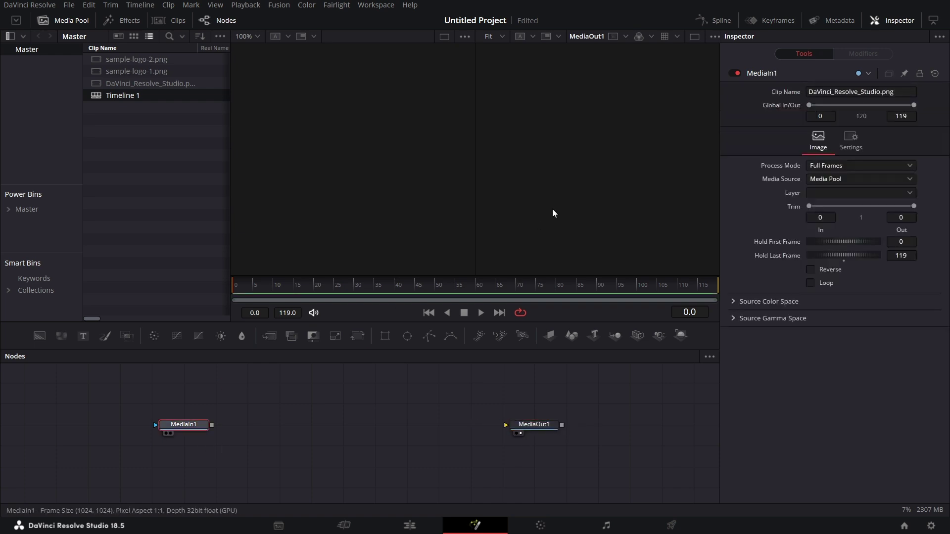
{"action": "key", "text": "2"}
{"action": "left_click", "coordinate": [695, 36]}
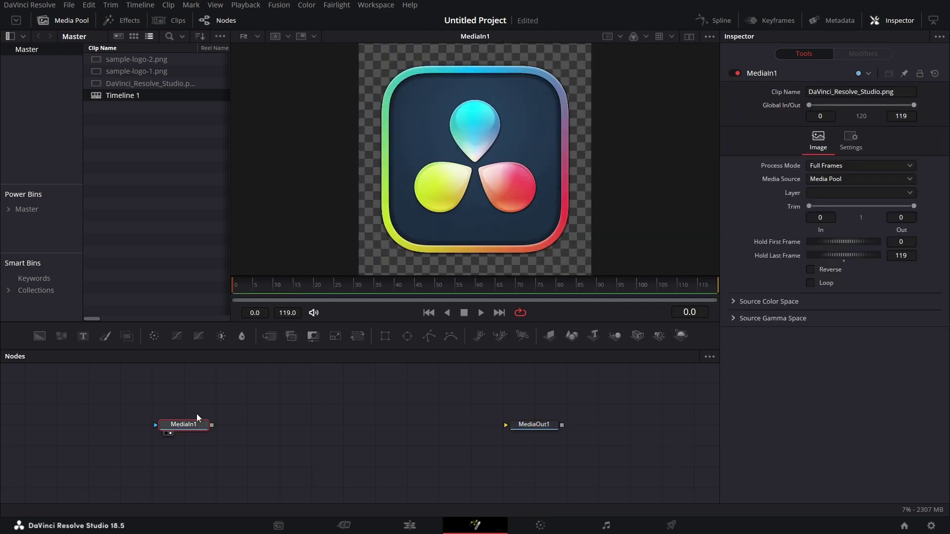
{"action": "left_click_drag", "start_coordinate": [197, 424], "coordinate": [165, 423]}
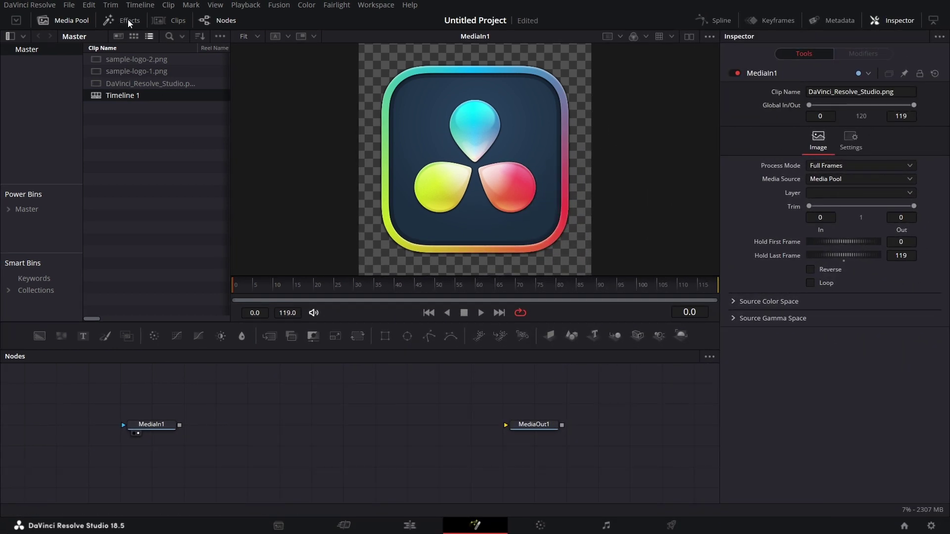
- Find the MR-Bevel template among the effects and add it between MediaIn1 and MediaOut1
{"action": "left_click", "coordinate": [129, 21]}
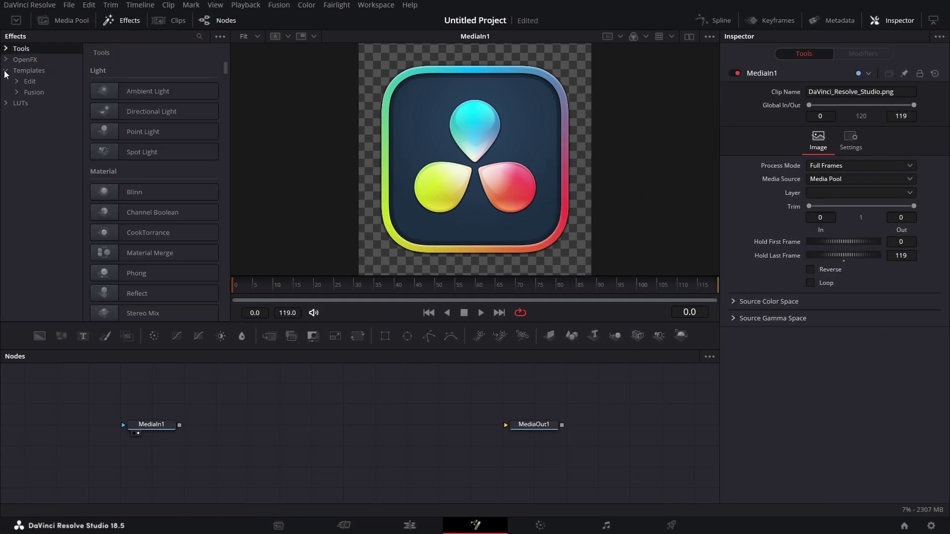
{"action": "left_click", "coordinate": [36, 73]}
{"action": "left_click", "coordinate": [199, 37]}
{"action": "type", "text": "v"}
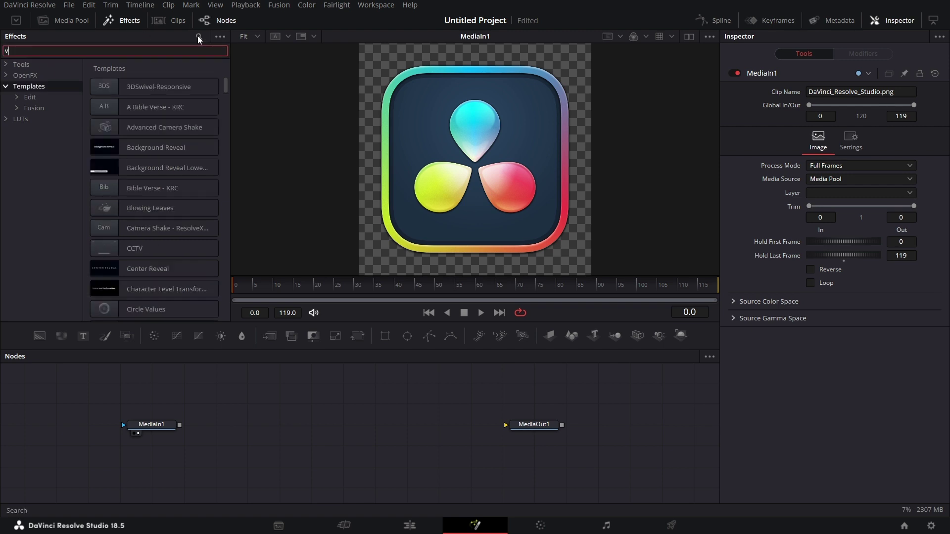
{"action": "type", "text": "ev"}
{"action": "left_click_drag", "start_coordinate": [154, 87], "coordinate": [292, 368]}
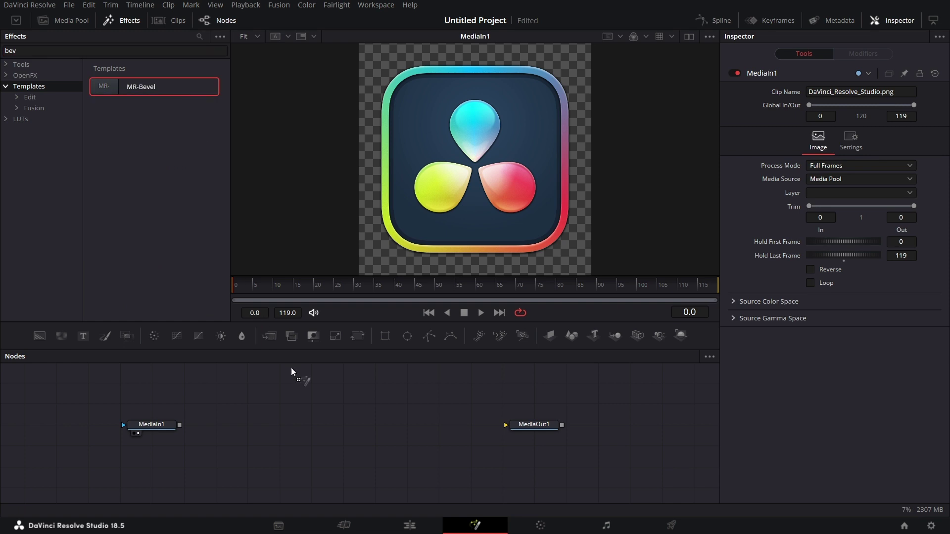
{"action": "left_click_drag", "start_coordinate": [321, 424], "coordinate": [321, 424]}
- Ungroup the bevel macro into its separate nodes and move MediaOut1 away to make room
{"action": "right_click", "coordinate": [320, 424]}
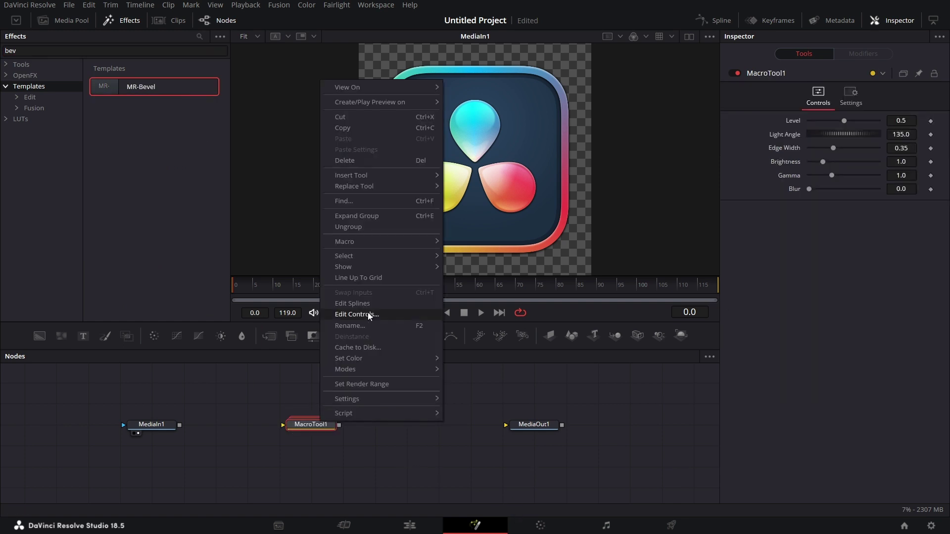
{"action": "left_click", "coordinate": [371, 241]}
{"action": "left_click_drag", "start_coordinate": [178, 415], "coordinate": [241, 425]}
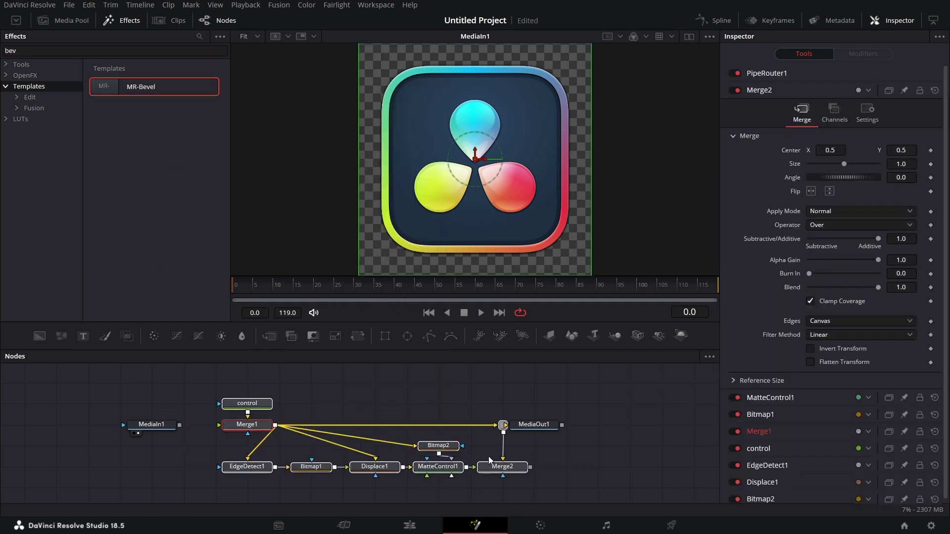
{"action": "left_click_drag", "start_coordinate": [546, 430], "coordinate": [611, 429]}
{"action": "left_click", "coordinate": [404, 466]}
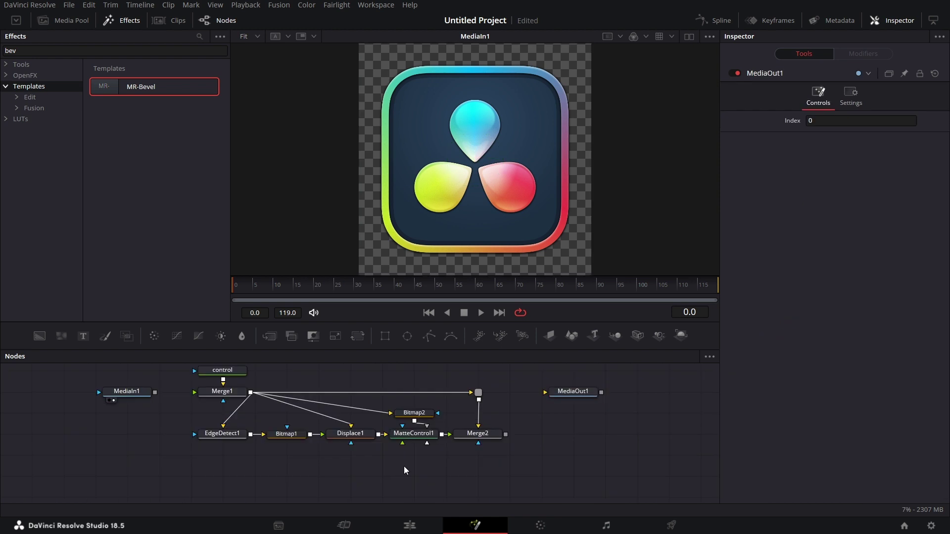
- Add a Displace node in the empty area below MatteControl1
{"action": "key", "text": "shift+space"}
{"action": "type", "text": "displ"}
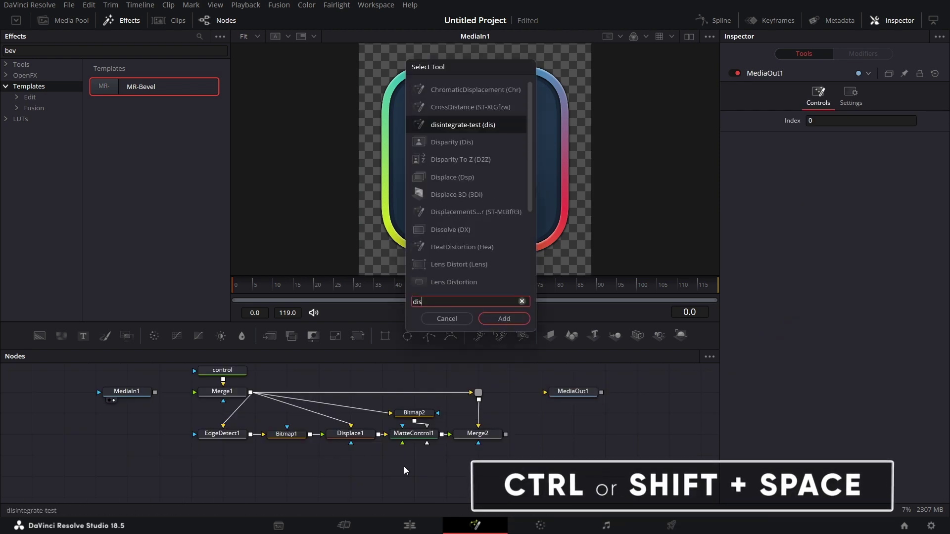
{"action": "left_click", "coordinate": [500, 318]}
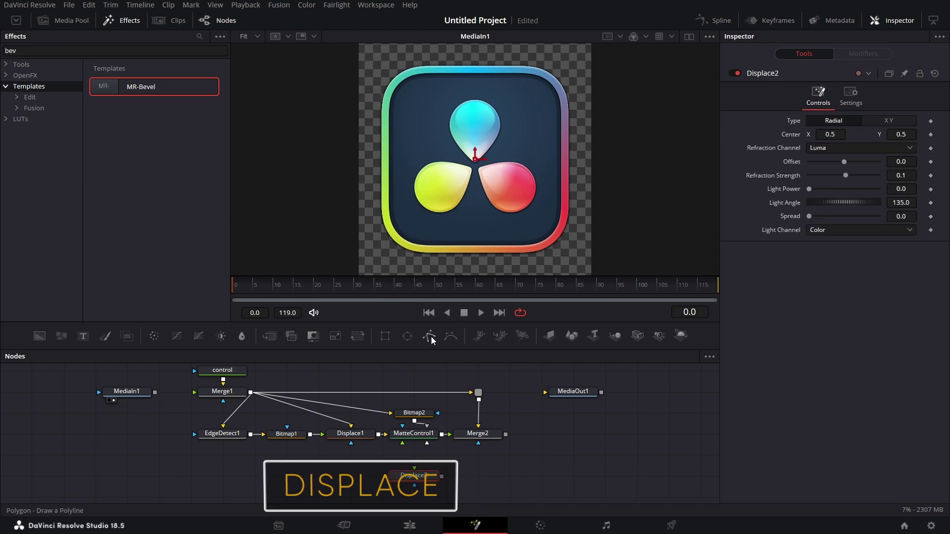
- Add a Polygon node beside Displace2 and display it in the enlarged viewer at 25% zoom
{"action": "left_click_drag", "start_coordinate": [430, 337], "coordinate": [327, 479]}
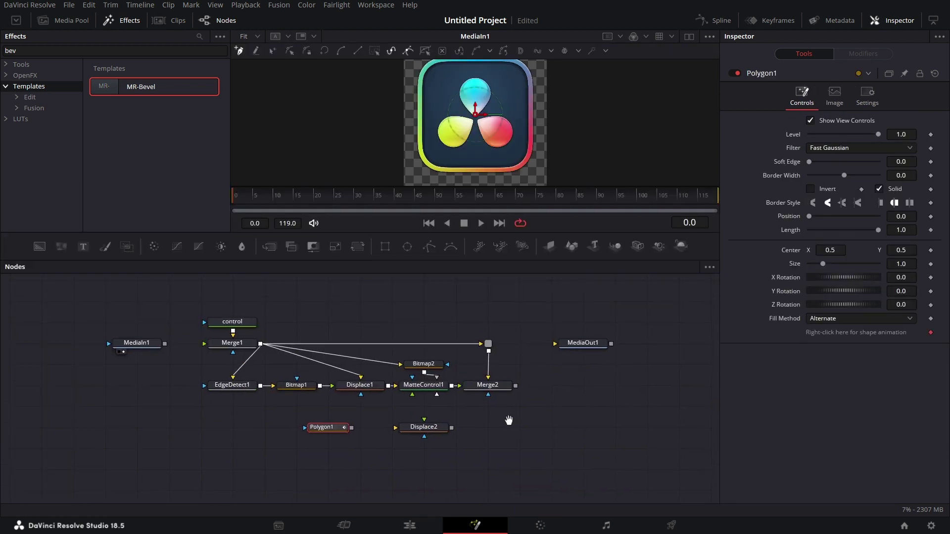
{"action": "left_click_drag", "start_coordinate": [324, 432], "coordinate": [409, 154]}
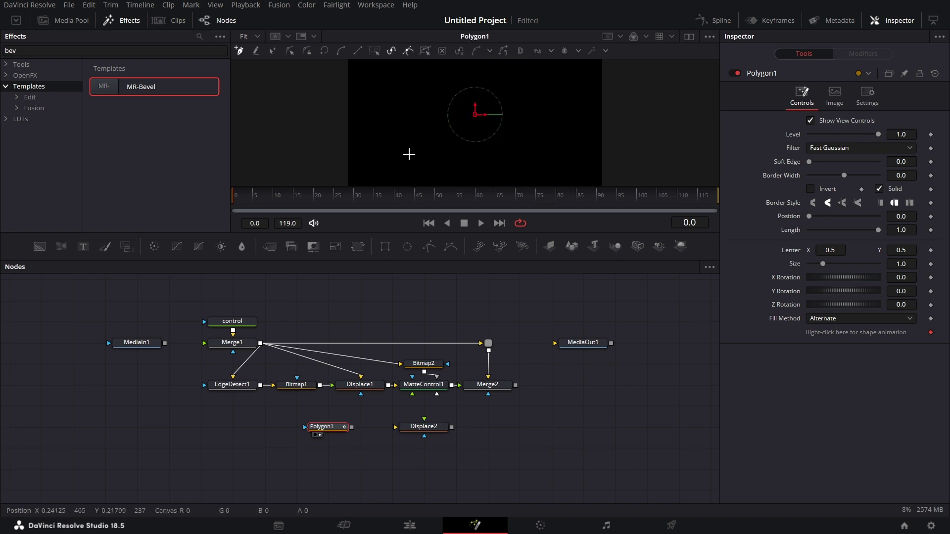
{"action": "left_click_drag", "start_coordinate": [479, 233], "coordinate": [478, 325]}
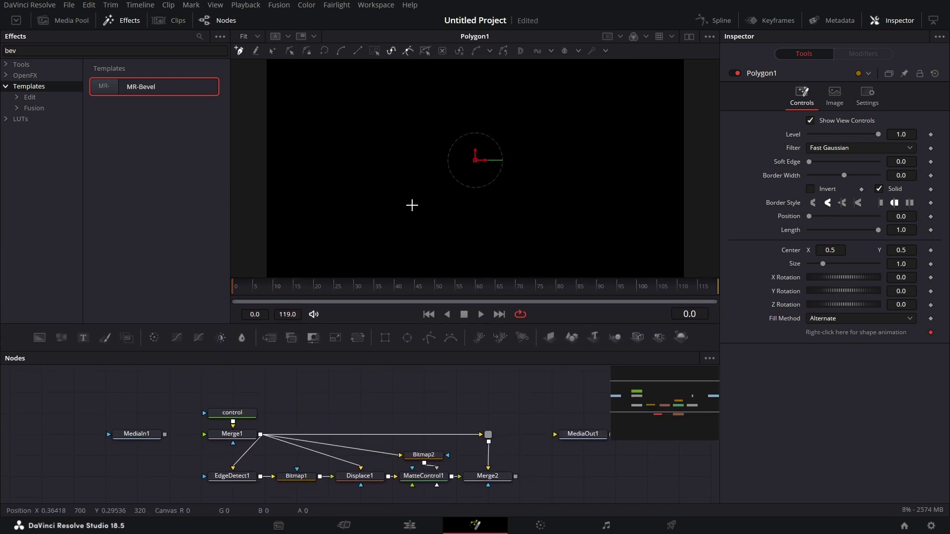
{"action": "left_click", "coordinate": [248, 36]}
{"action": "left_click", "coordinate": [260, 76]}
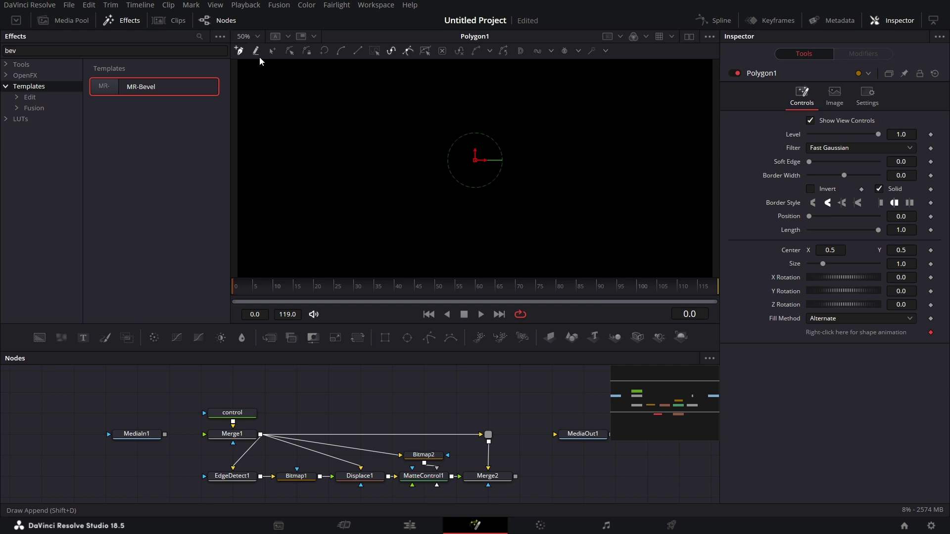
{"action": "left_click", "coordinate": [257, 36]}
{"action": "left_click", "coordinate": [253, 66]}
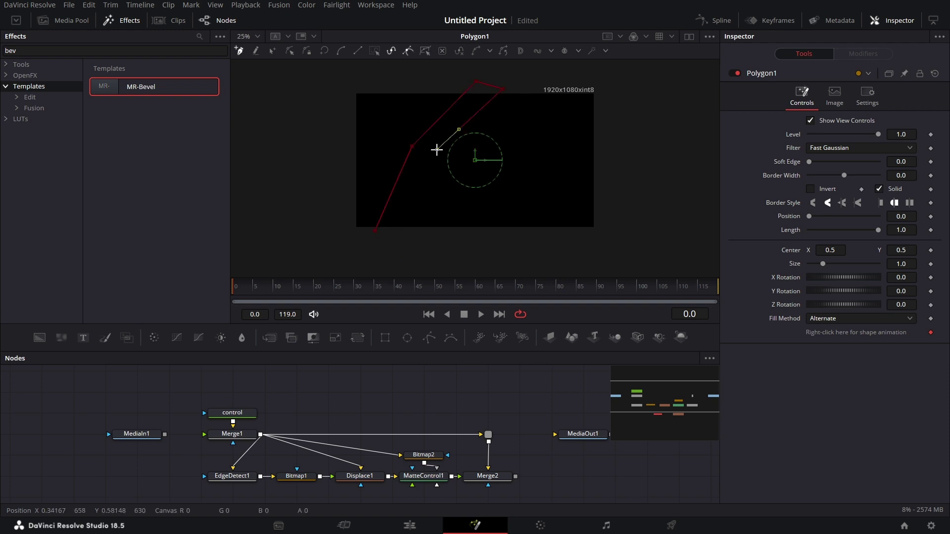
- Draw a closed diagonal band crossing the frame's upper and lower edges with the polygon, and smooth its points
{"action": "left_click", "coordinate": [377, 234]}
{"action": "left_click_drag", "start_coordinate": [359, 257], "coordinate": [555, 65]}
{"action": "key", "text": "shift+s"}
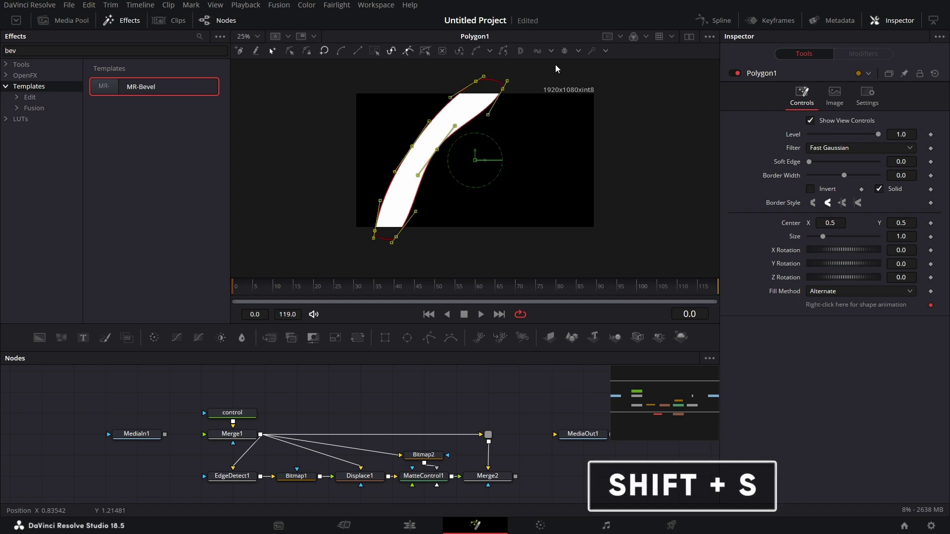
- Pull the middle, upper and lower points of the band's inner edge inward to narrow the shape
{"action": "left_click", "coordinate": [436, 164]}
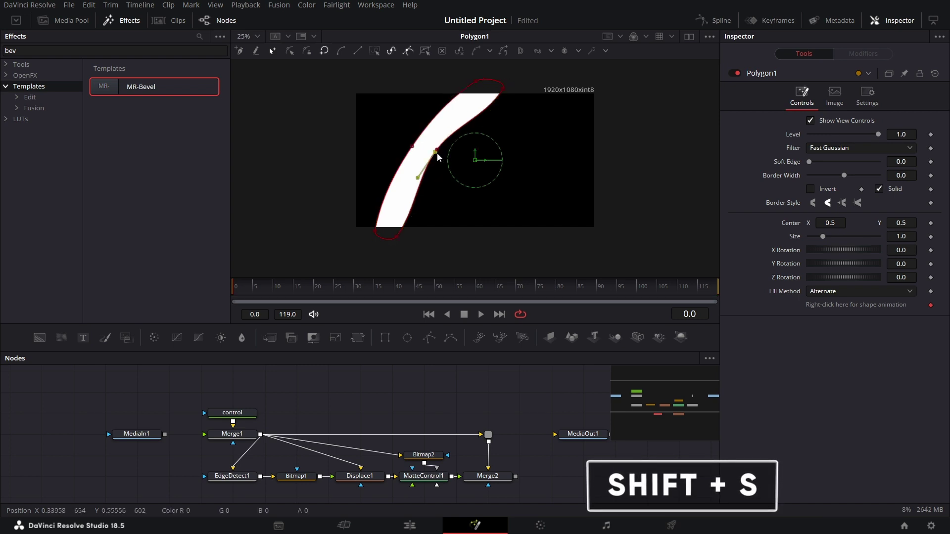
{"action": "left_click_drag", "start_coordinate": [438, 153], "coordinate": [429, 150]}
{"action": "left_click_drag", "start_coordinate": [504, 93], "coordinate": [494, 88]}
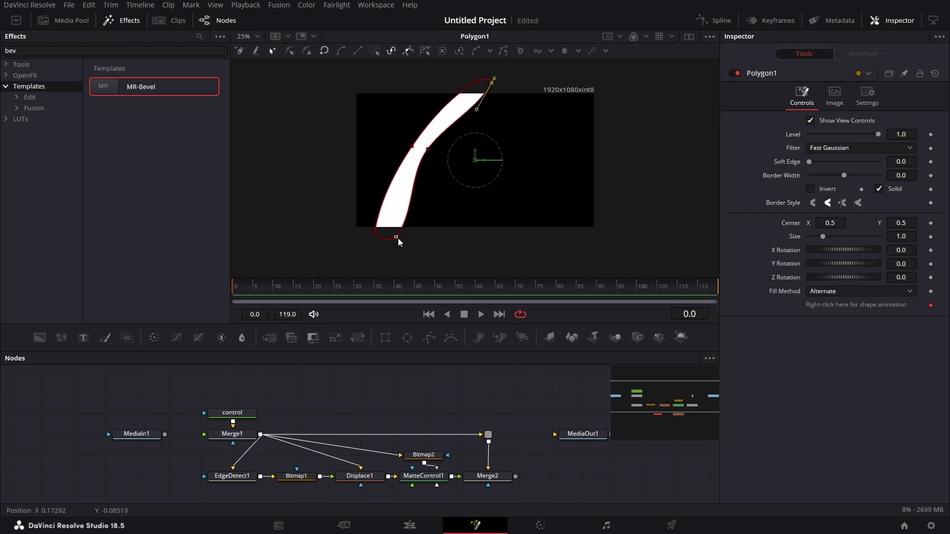
{"action": "left_click_drag", "start_coordinate": [399, 242], "coordinate": [396, 241]}
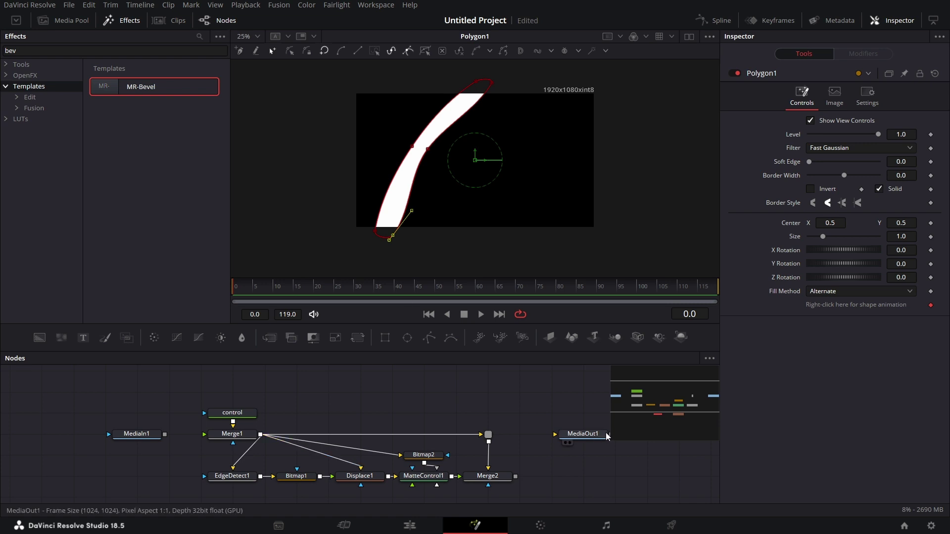
- Move Polygon1 slightly lower than Displace2 in the node graph
{"action": "left_click_drag", "start_coordinate": [513, 461], "coordinate": [520, 421]}
{"action": "left_click_drag", "start_coordinate": [335, 478], "coordinate": [335, 500]}
{"action": "left_click_drag", "start_coordinate": [524, 478], "coordinate": [520, 440]}
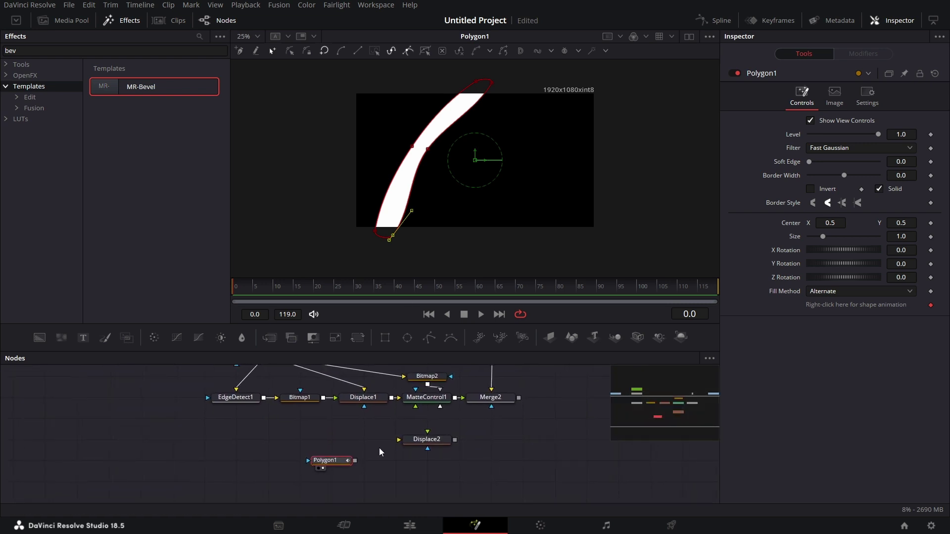
- Add a Duplicate node and connect Polygon1's output to its input
{"action": "left_click", "coordinate": [389, 473]}
{"action": "key", "text": "shift+space"}
{"action": "type", "text": "displ"}
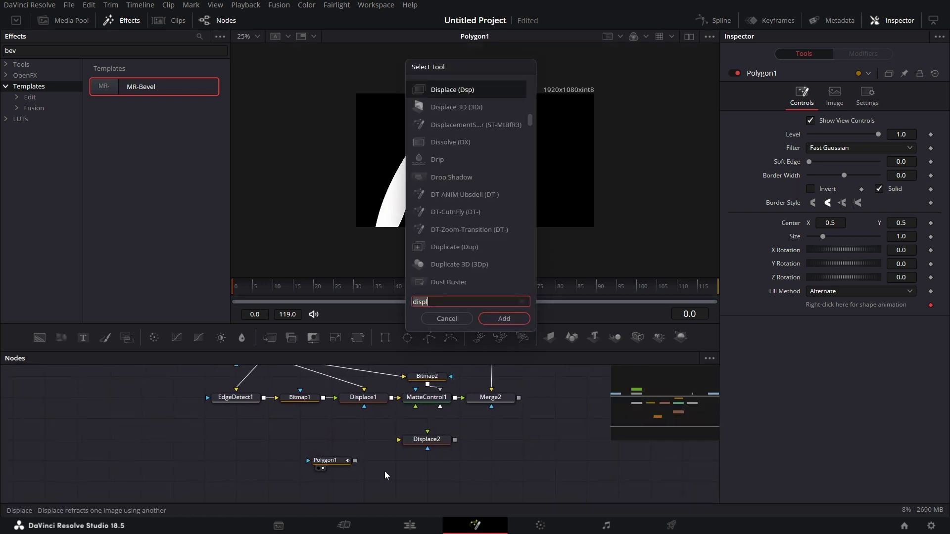
{"action": "key", "text": "BackSpace"}
{"action": "key", "text": "BackSpace"}
{"action": "key", "text": "BackSpace"}
{"action": "key", "text": "BackSpace"}
{"action": "key", "text": "BackSpace"}
{"action": "type", "text": "du"}
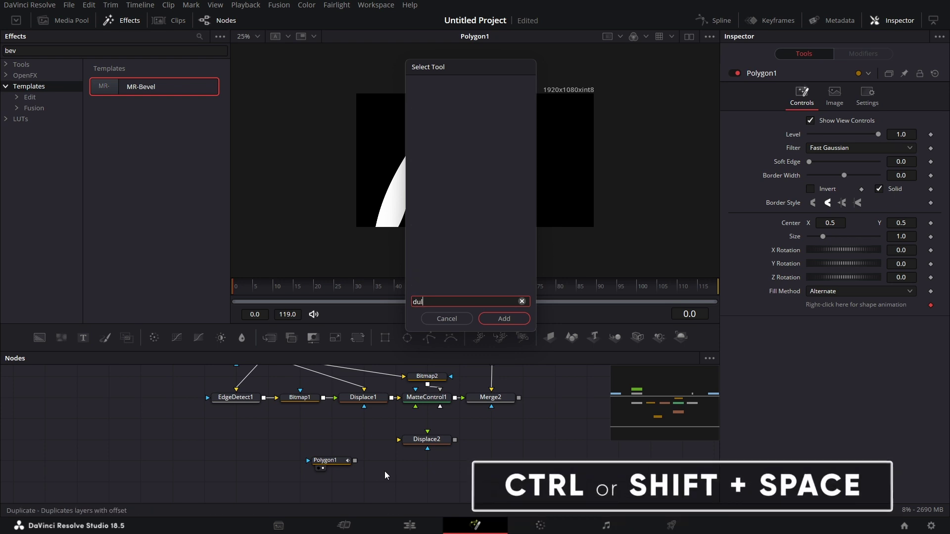
{"action": "left_click", "coordinate": [493, 321]}
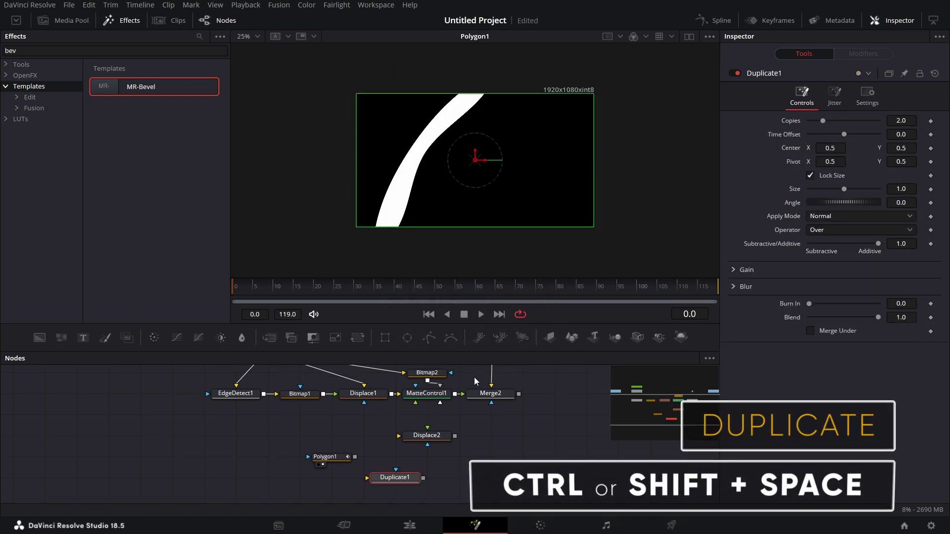
{"action": "left_click_drag", "start_coordinate": [355, 456], "coordinate": [367, 478]}
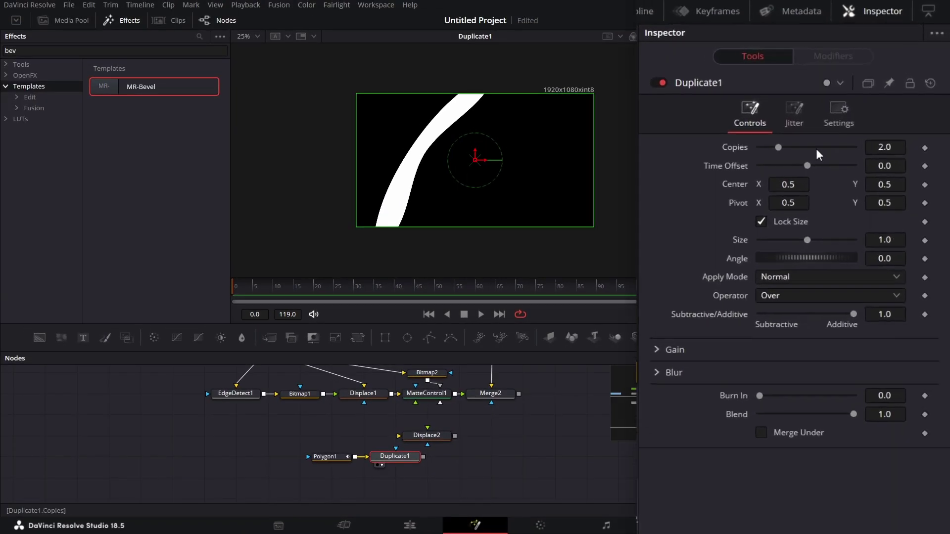
- Set Duplicate1's Center X to 0.754 and Polygon1's Soft Edge to 0.02
{"action": "left_click_drag", "start_coordinate": [774, 199], "coordinate": [899, 199]}
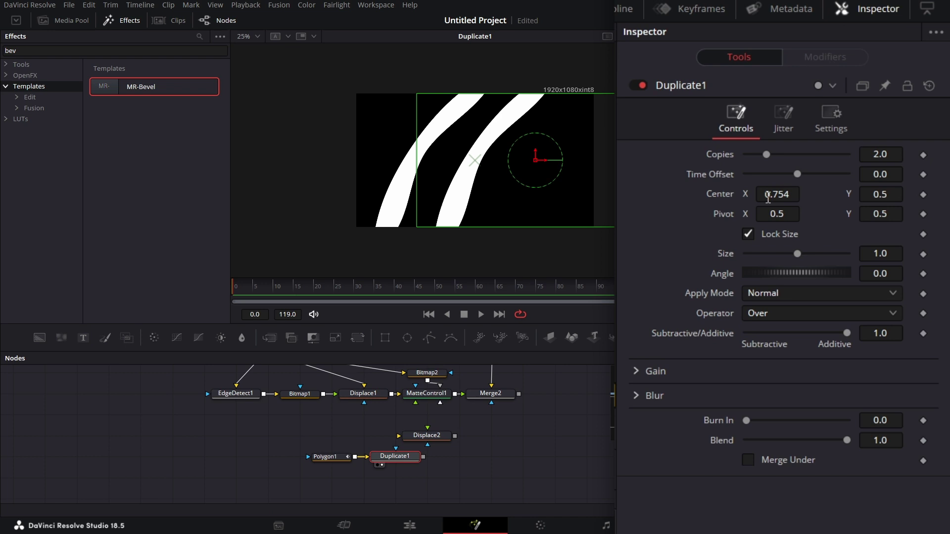
{"action": "left_click", "coordinate": [336, 457]}
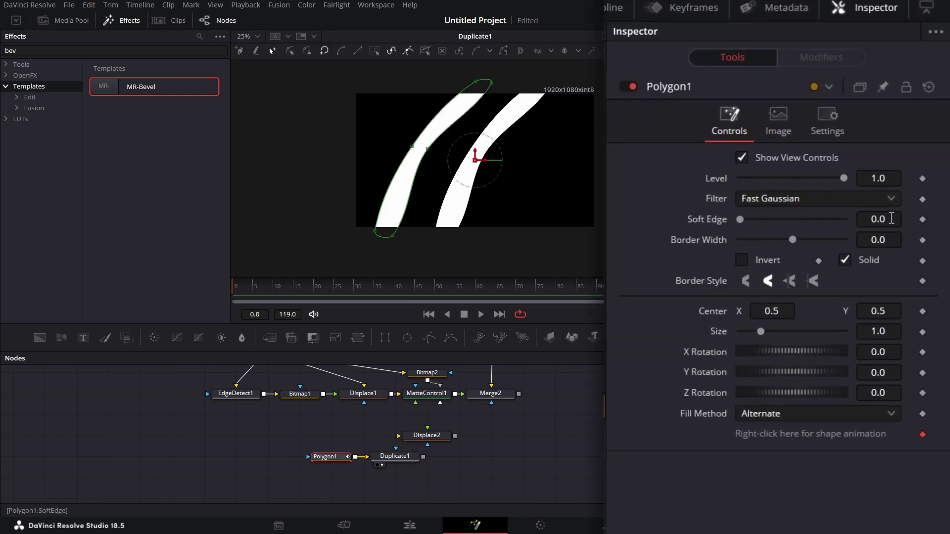
{"action": "left_click", "coordinate": [892, 219]}
{"action": "key", "text": "Tab"}
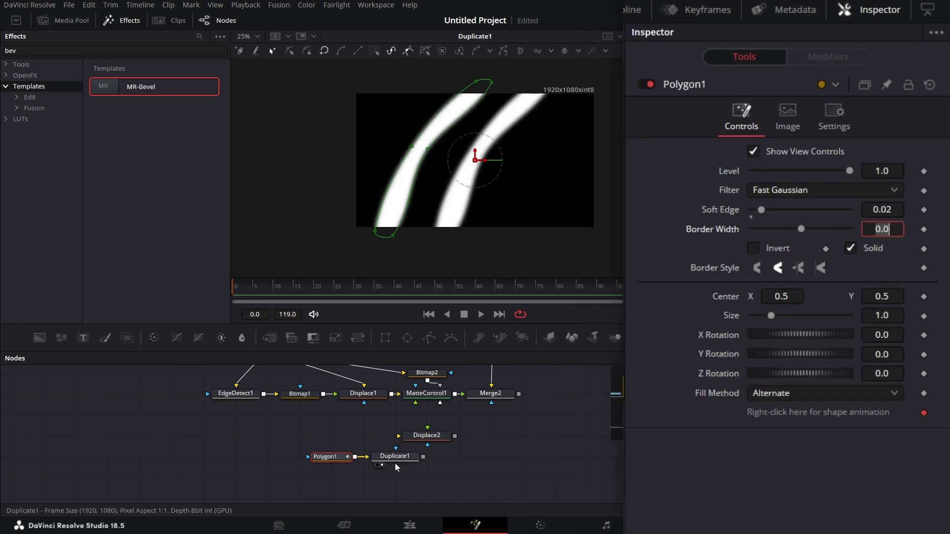
- Shift Polygon1 and Duplicate1 aside, add a Transform node below Displace2, and feed Duplicate1 into it
{"action": "left_click_drag", "start_coordinate": [324, 496], "coordinate": [361, 460]}
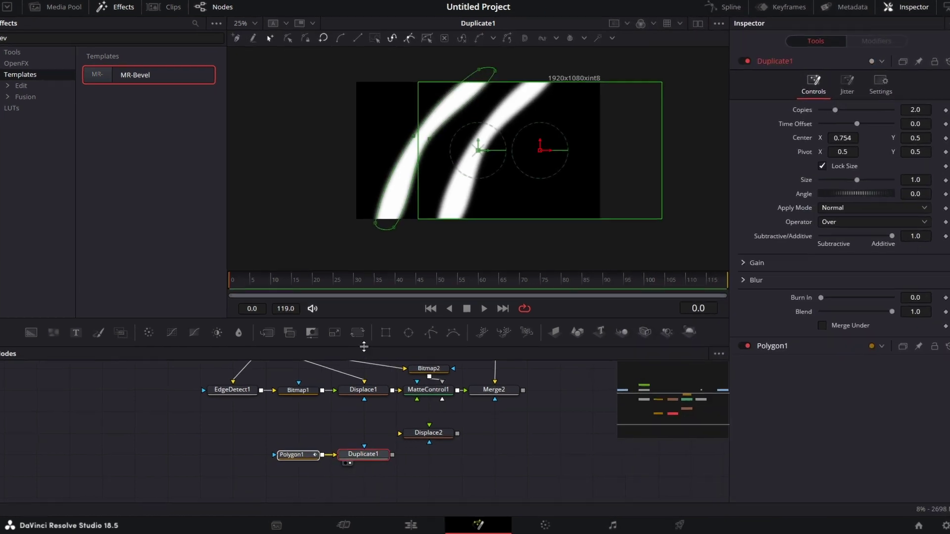
{"action": "left_click", "coordinate": [358, 338]}
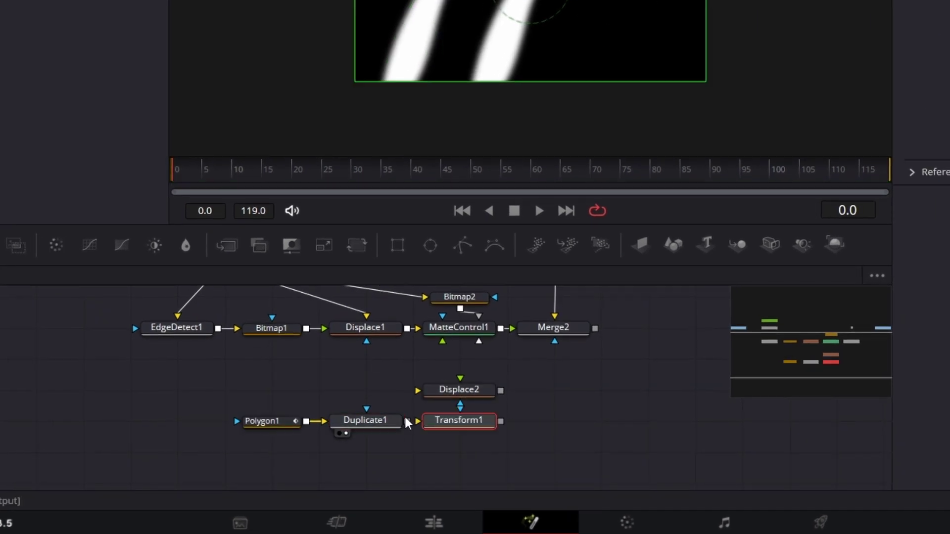
{"action": "left_click_drag", "start_coordinate": [407, 422], "coordinate": [426, 421]}
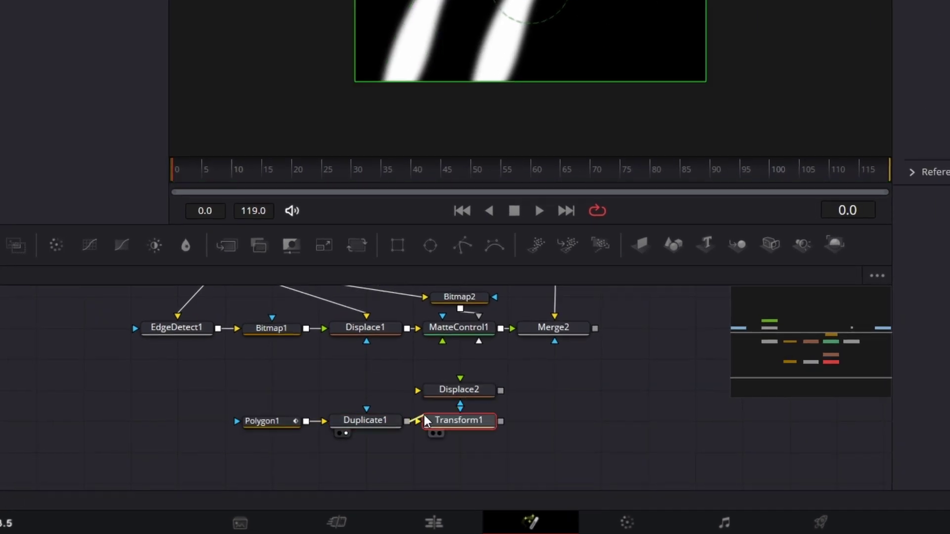
- Connect Transform1 to Displace2's background input and Displace1 to its foreground input
{"action": "left_click_drag", "start_coordinate": [501, 422], "coordinate": [417, 396]}
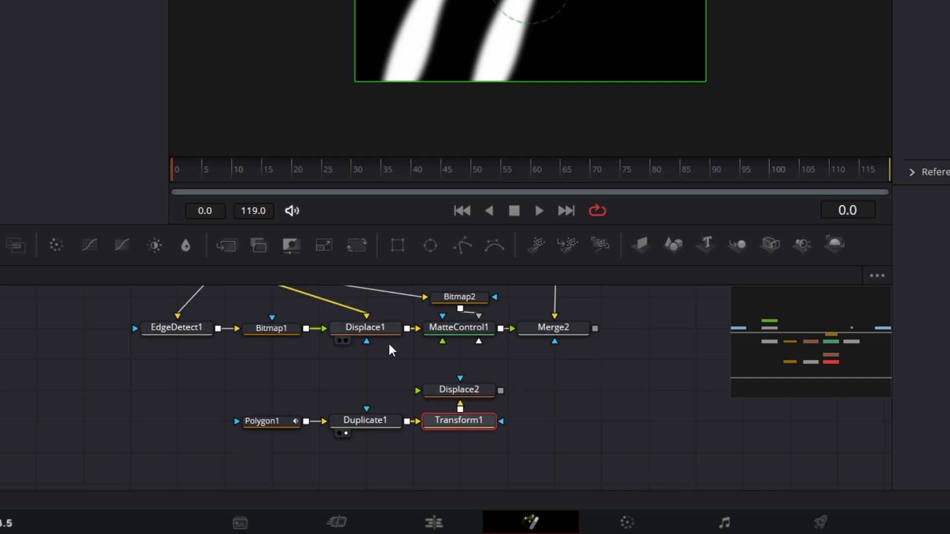
{"action": "left_click_drag", "start_coordinate": [409, 328], "coordinate": [417, 390]}
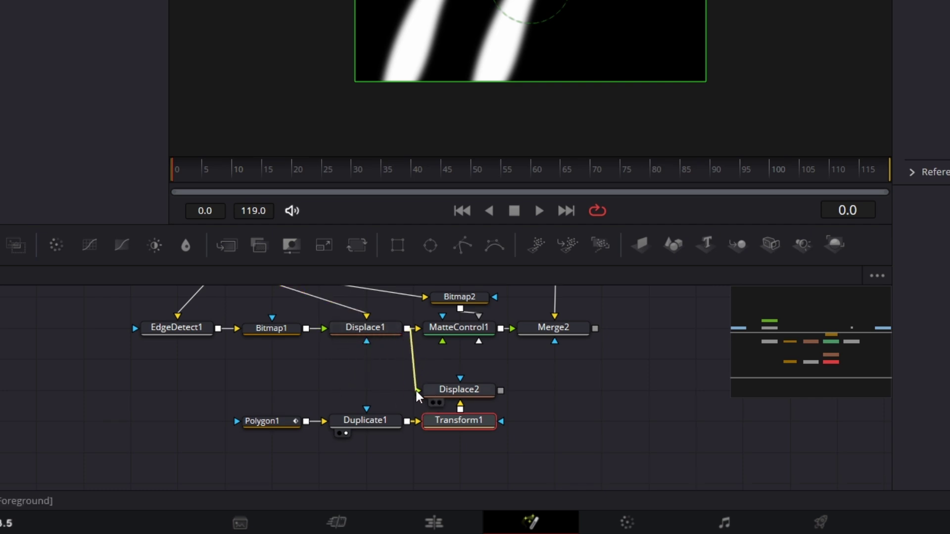
- Move Polygon1, Duplicate1, Transform1 and Displace2 beneath Displace1, and show Displace2 in the viewer
{"action": "left_click_drag", "start_coordinate": [283, 465], "coordinate": [430, 369]}
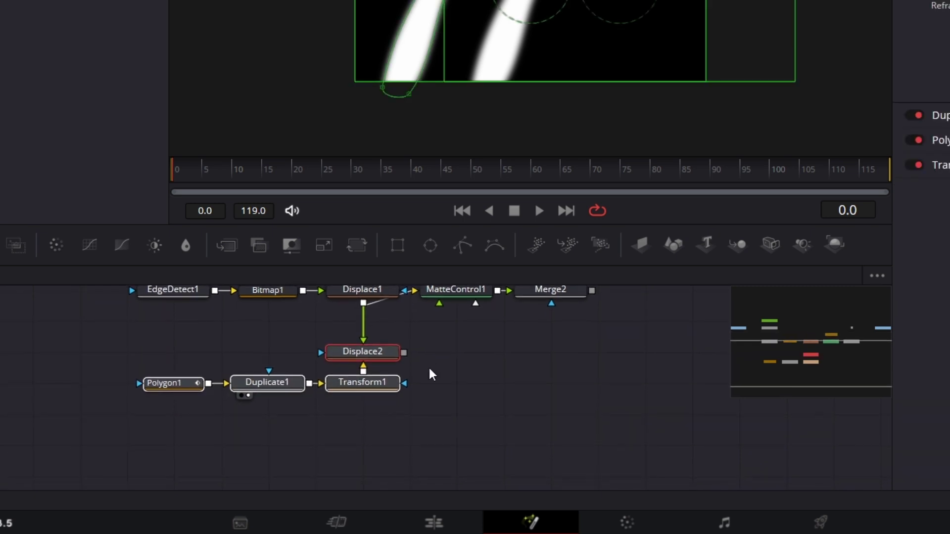
{"action": "left_click", "coordinate": [437, 389]}
{"action": "left_click", "coordinate": [375, 354]}
{"action": "left_click_drag", "start_coordinate": [362, 358], "coordinate": [543, 149]}
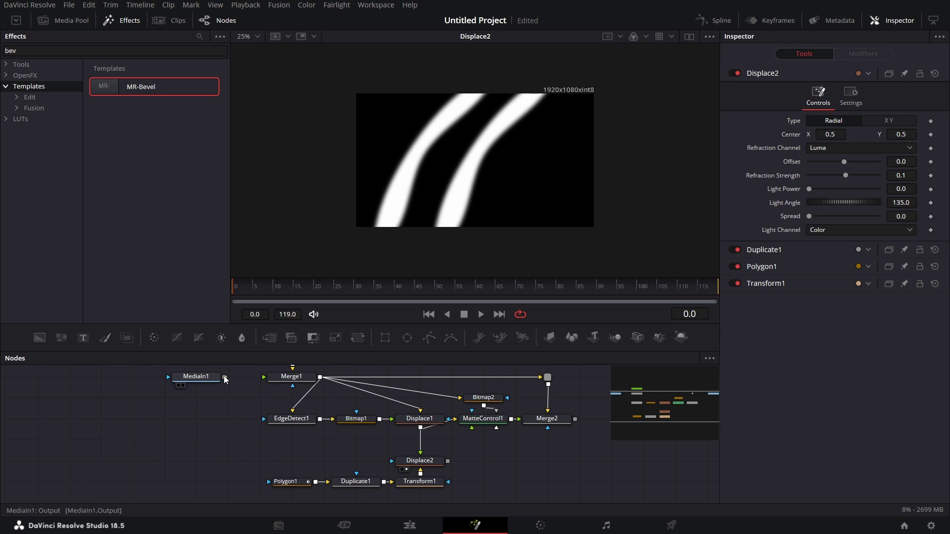
- Feed MediaIn1 into Merge1's foreground input and set Displace2's Refraction Strength to 2.0
{"action": "left_click_drag", "start_coordinate": [225, 378], "coordinate": [263, 397]}
{"action": "left_click_drag", "start_coordinate": [452, 467], "coordinate": [435, 443]}
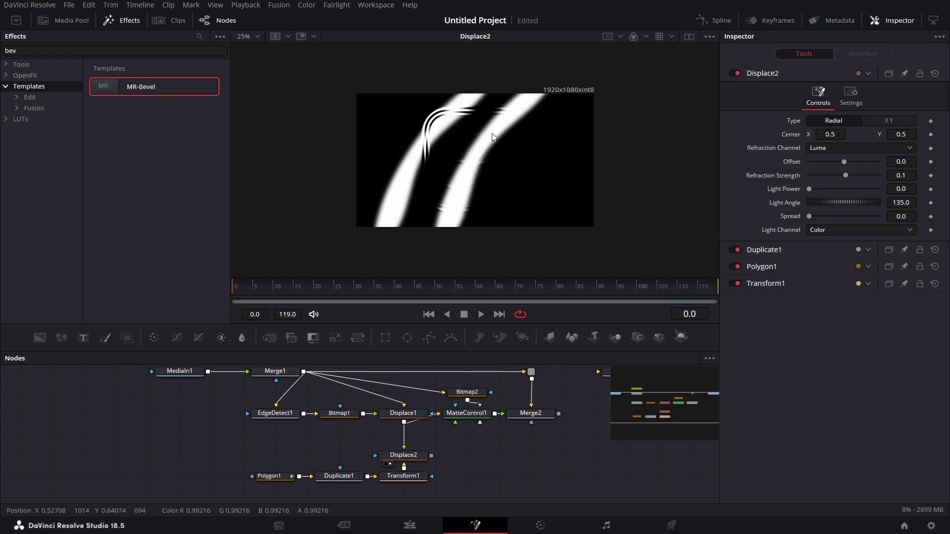
{"action": "left_click", "coordinate": [415, 455]}
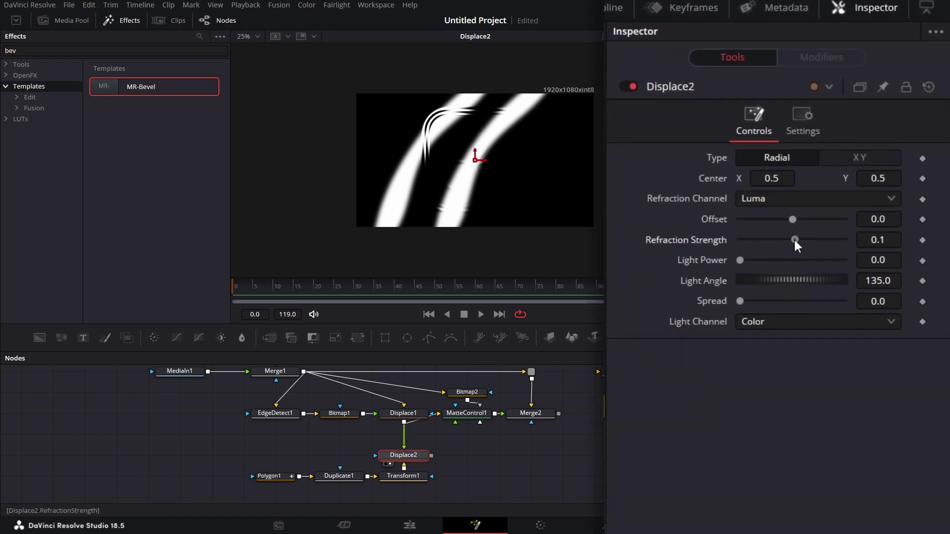
{"action": "left_click_drag", "start_coordinate": [795, 240], "coordinate": [844, 240]}
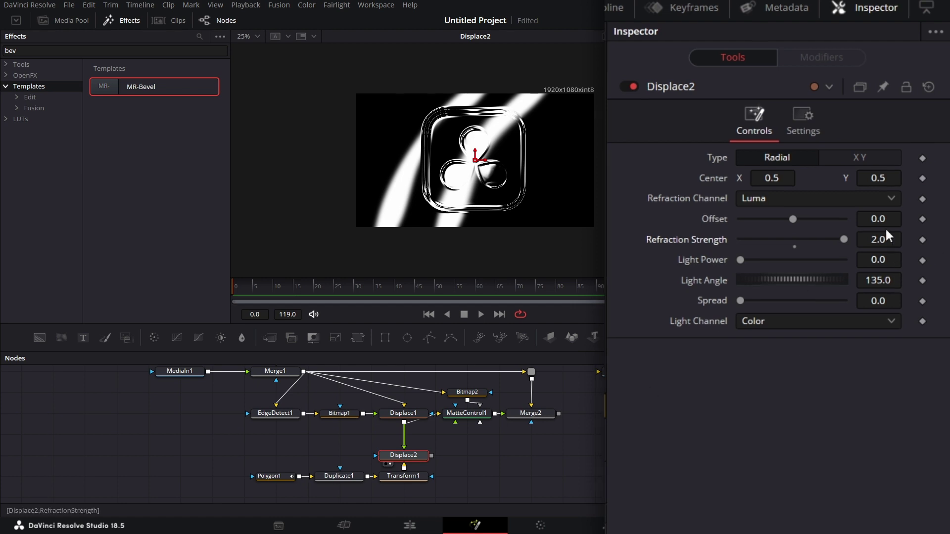
- Add a Merge node below Merge2, using Merge2 as its background and Displace2 as its foreground, and view the result
{"action": "left_click_drag", "start_coordinate": [509, 466], "coordinate": [468, 481]}
{"action": "left_click_drag", "start_coordinate": [464, 324], "coordinate": [450, 394]}
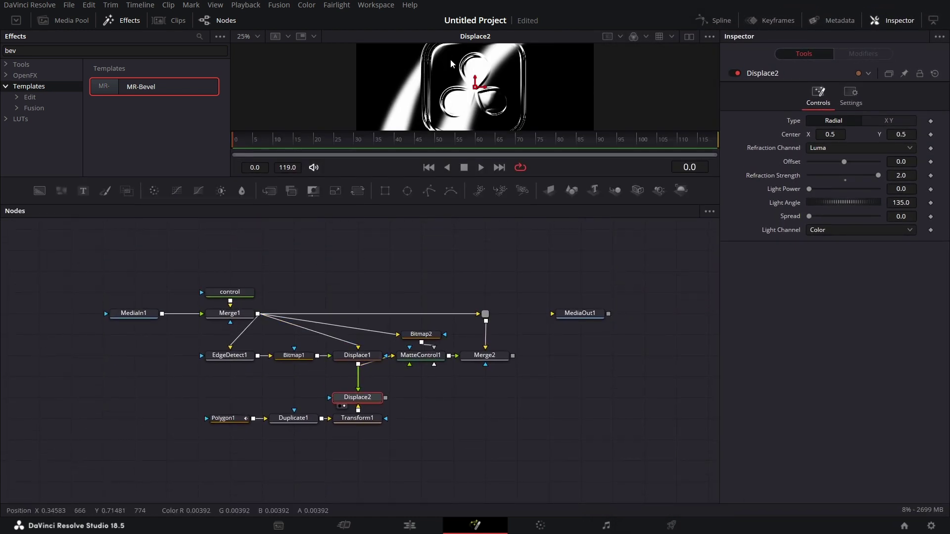
{"action": "left_click_drag", "start_coordinate": [241, 189], "coordinate": [490, 398]}
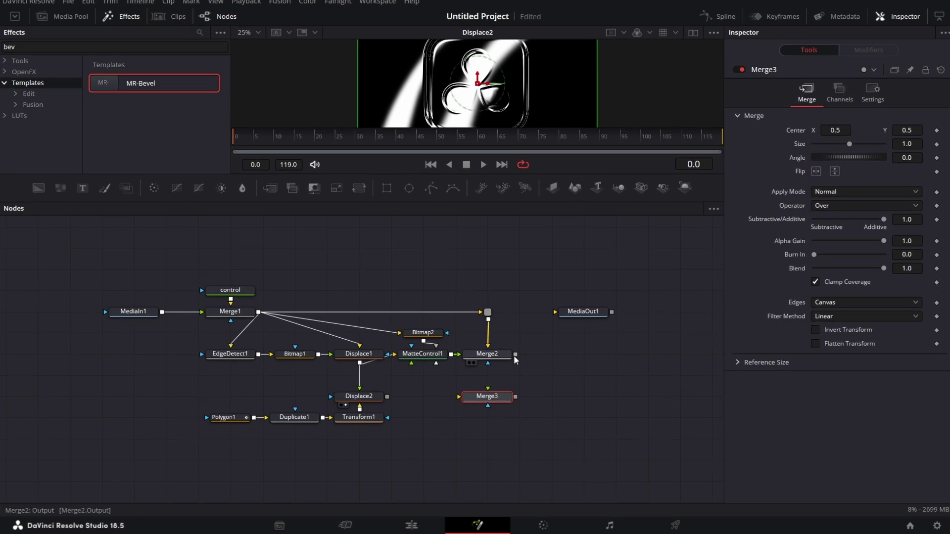
{"action": "left_click_drag", "start_coordinate": [513, 356], "coordinate": [533, 320]}
{"action": "left_click_drag", "start_coordinate": [708, 222], "coordinate": [600, 339]}
{"action": "left_click_drag", "start_coordinate": [489, 335], "coordinate": [602, 343]}
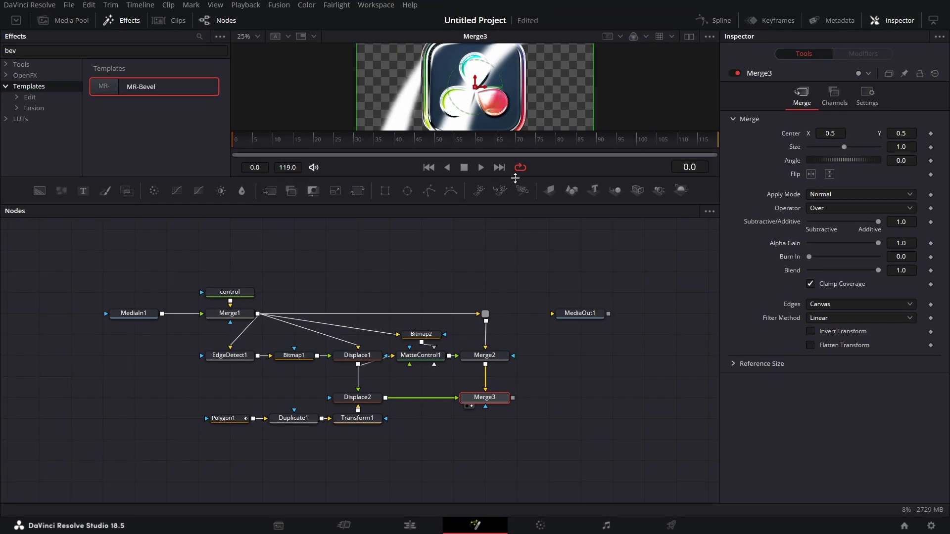
- Enlarge the viewer area and scale the Merge3 image to Fit
{"action": "left_click_drag", "start_coordinate": [515, 178], "coordinate": [515, 265]}
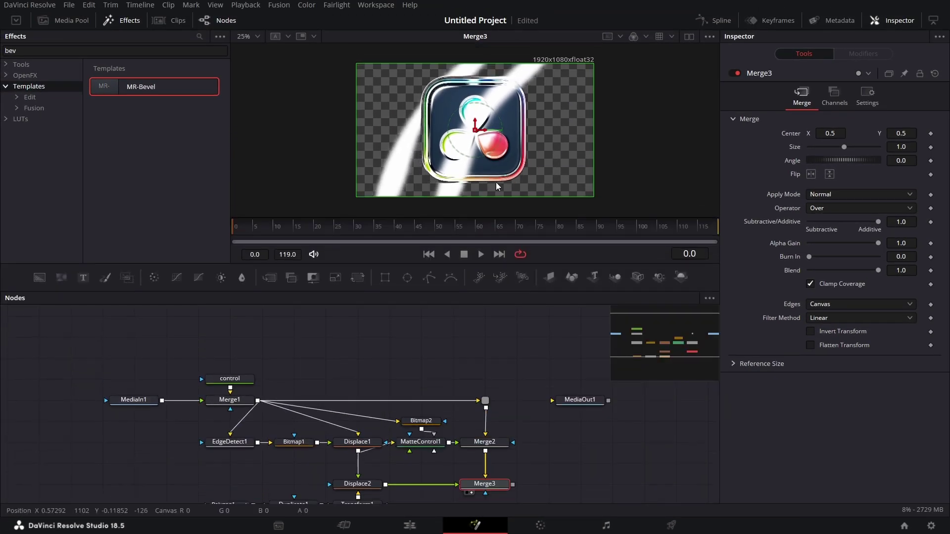
{"action": "left_click", "coordinate": [258, 37]}
{"action": "left_click", "coordinate": [254, 58]}
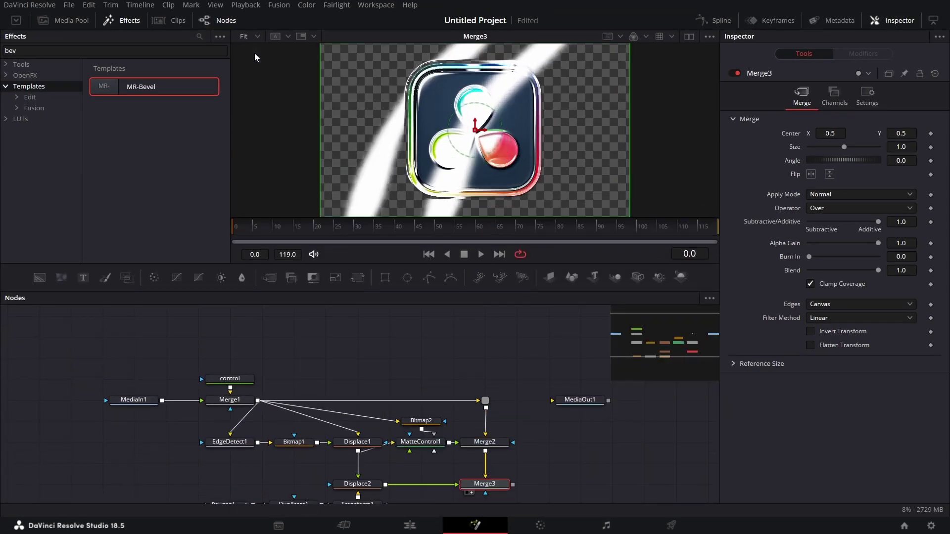
{"action": "scroll", "coordinate": [558, 452], "scroll_direction": "down", "scroll_amount": 2}
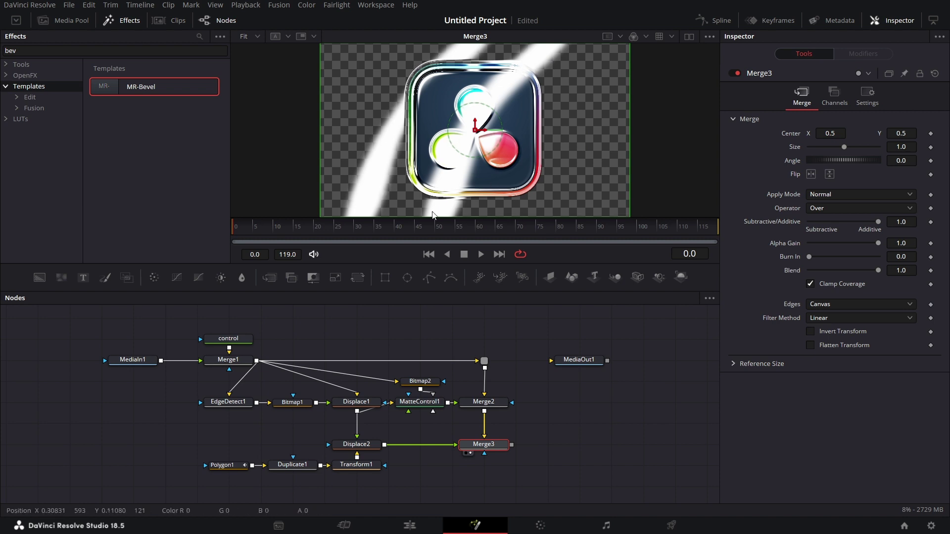
{"action": "scroll", "coordinate": [247, 433], "scroll_direction": "down", "scroll_amount": 1}
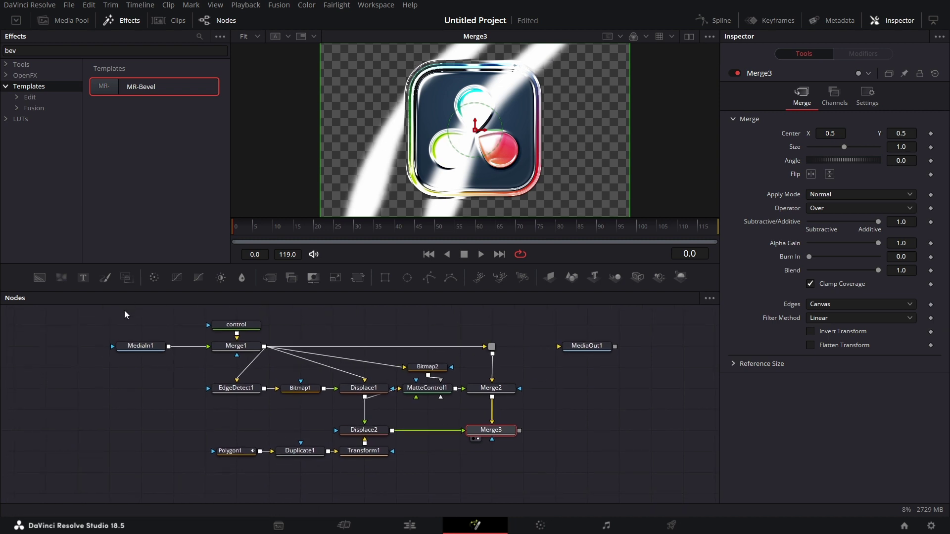
- Move MediaIn1, control and Merge1 away from the other nodes, and add a Bitmap node fed by Merge1
{"action": "left_click_drag", "start_coordinate": [125, 314], "coordinate": [143, 344]}
{"action": "scroll", "coordinate": [289, 466], "scroll_direction": "down", "scroll_amount": 1}
{"action": "key", "text": "shift+space"}
{"action": "type", "text": "dupl"}
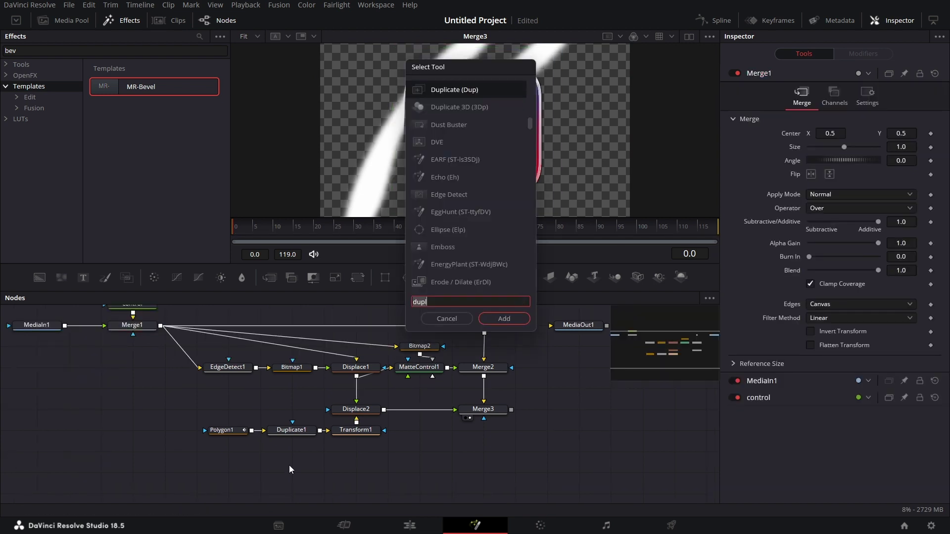
{"action": "key", "text": "BackSpace"}
{"action": "key", "text": "BackSpace"}
{"action": "key", "text": "BackSpace"}
{"action": "key", "text": "BackSpace"}
{"action": "type", "text": "bitm"}
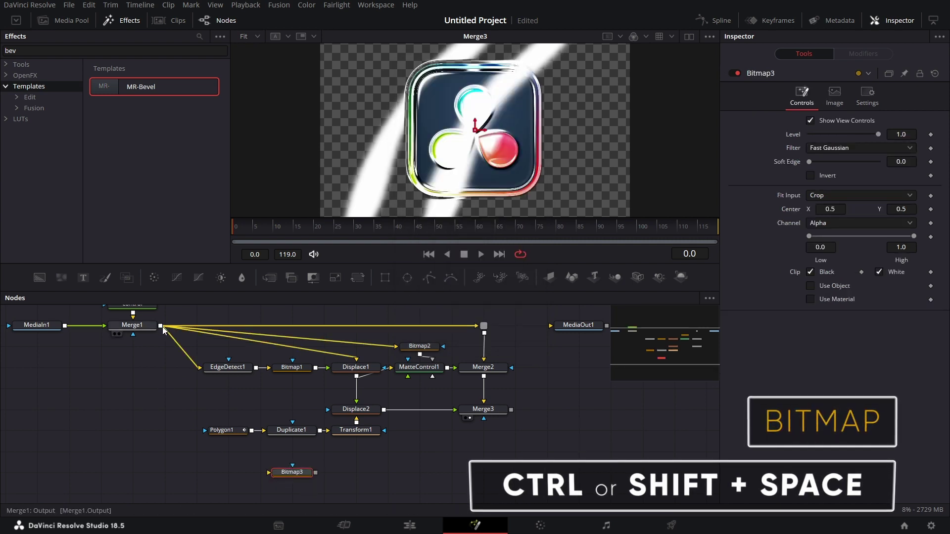
{"action": "left_click_drag", "start_coordinate": [162, 327], "coordinate": [519, 25]}
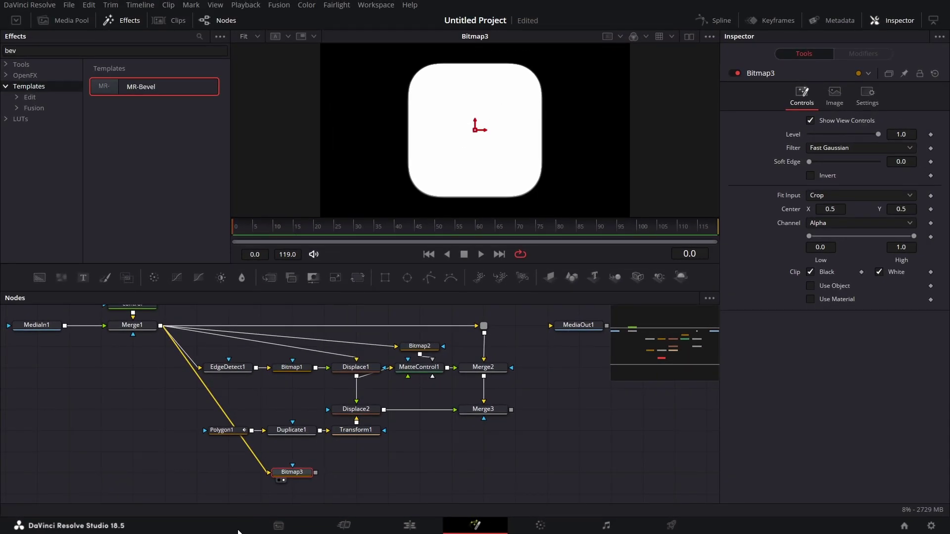
- Place Bitmap3 below Polygon1, connect it to Merge3's effect mask input, and view Merge3
{"action": "left_click_drag", "start_coordinate": [297, 473], "coordinate": [471, 419]}
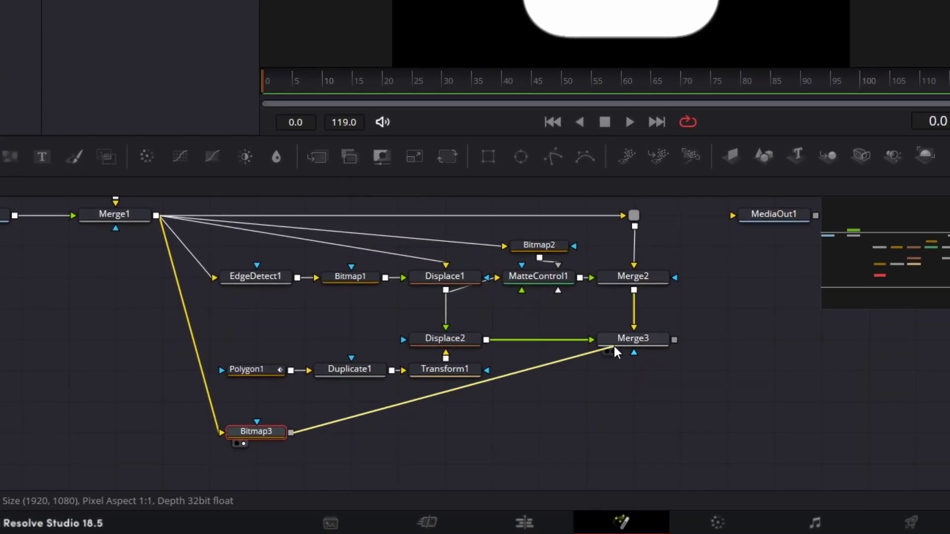
{"action": "left_click_drag", "start_coordinate": [615, 353], "coordinate": [686, 38]}
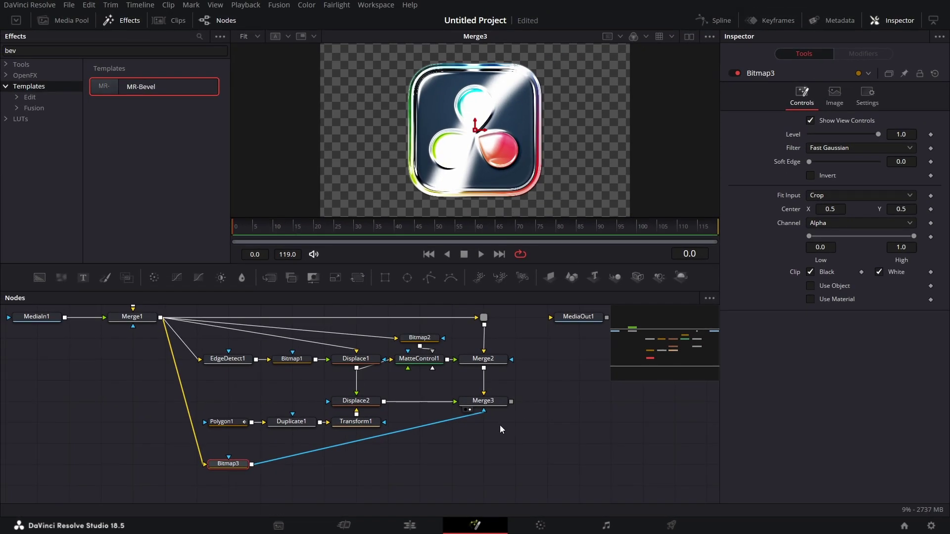
{"action": "left_click_drag", "start_coordinate": [500, 430], "coordinate": [493, 432]}
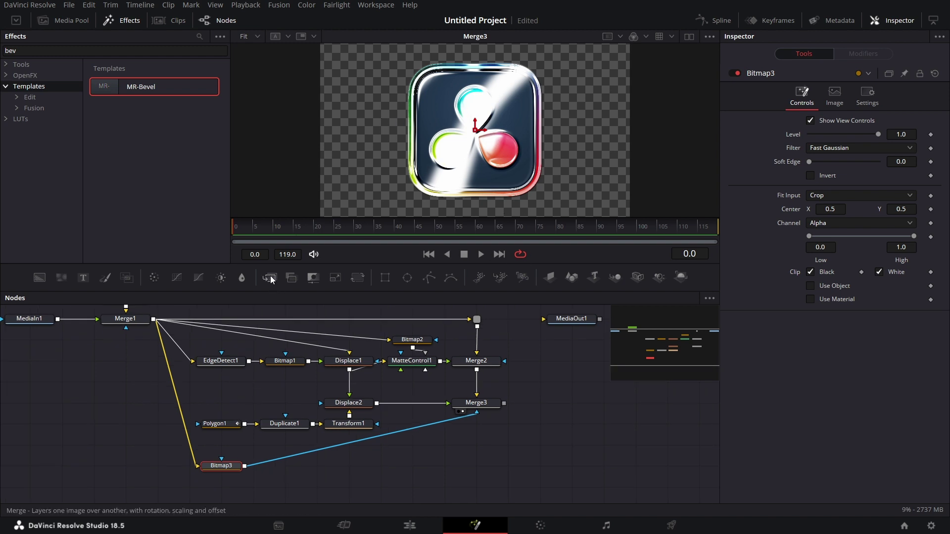
- Add a Merge node below Merge3, with Merge3 as its foreground and Merge1 as its background
{"action": "left_click_drag", "start_coordinate": [271, 280], "coordinate": [471, 451]}
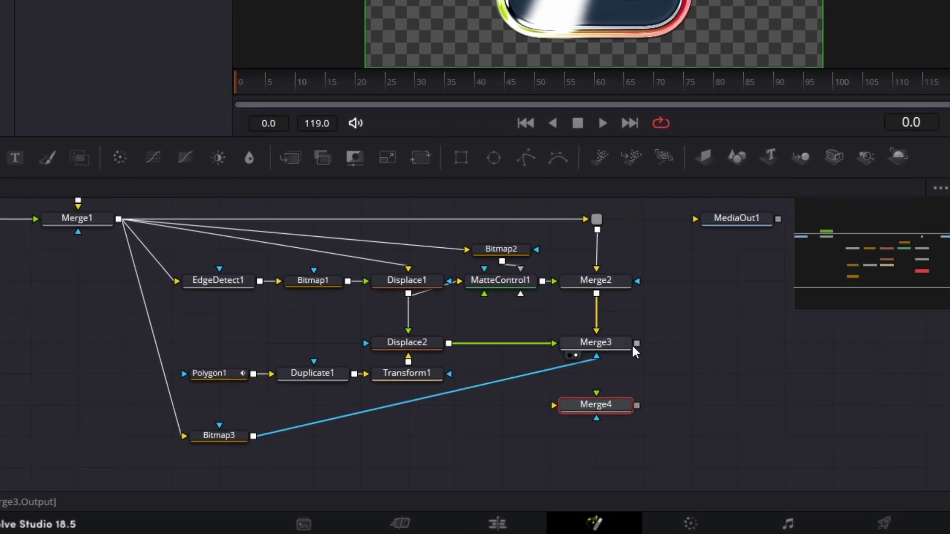
{"action": "left_click_drag", "start_coordinate": [635, 343], "coordinate": [572, 395]}
{"action": "left_click_drag", "start_coordinate": [376, 466], "coordinate": [441, 460]}
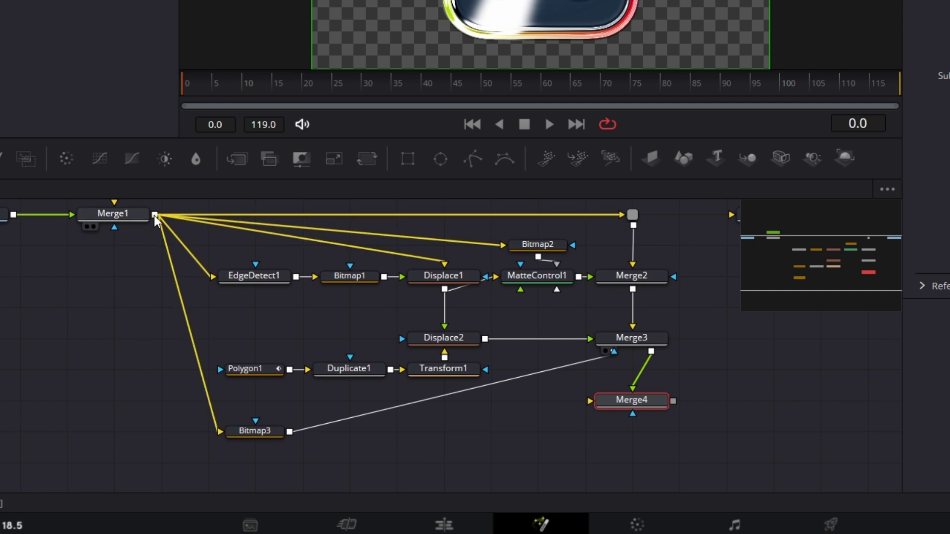
{"action": "left_click_drag", "start_coordinate": [156, 217], "coordinate": [592, 401]}
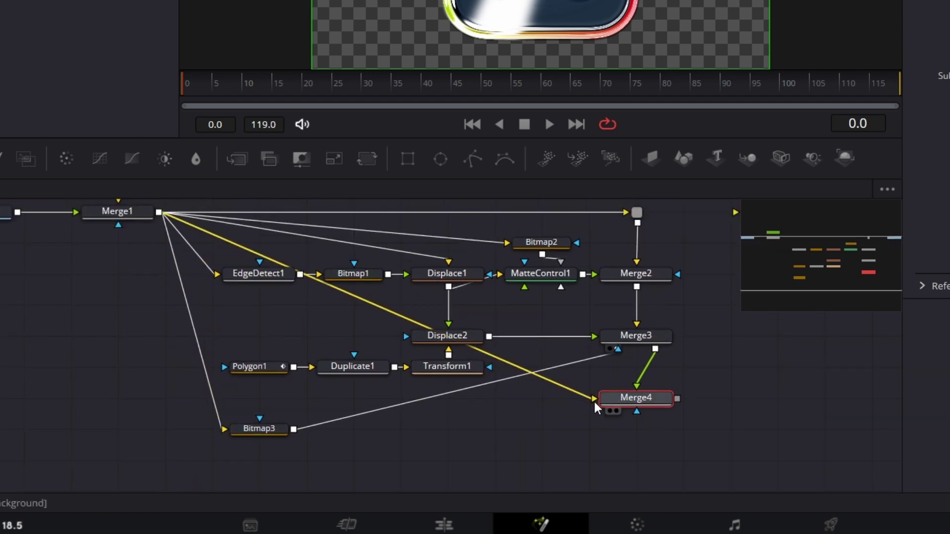
- Add routers to the Merge1–Merge4 and Bitmap3–Merge3 connections, and align Bitmap3, Merge4 and the routers in straight rows
{"action": "left_click", "coordinate": [385, 317], "text": "alt"}
{"action": "left_click_drag", "start_coordinate": [385, 317], "coordinate": [214, 466]}
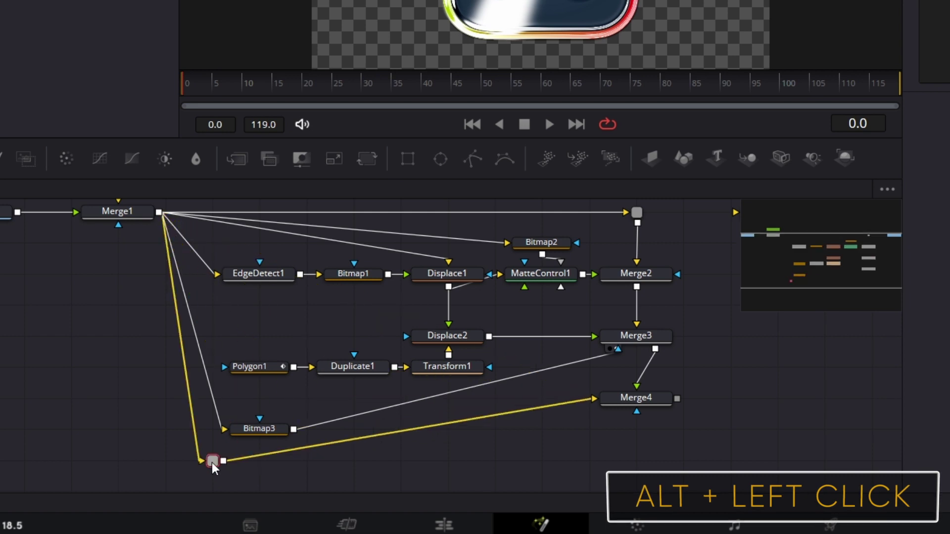
{"action": "left_click_drag", "start_coordinate": [262, 433], "coordinate": [261, 401]}
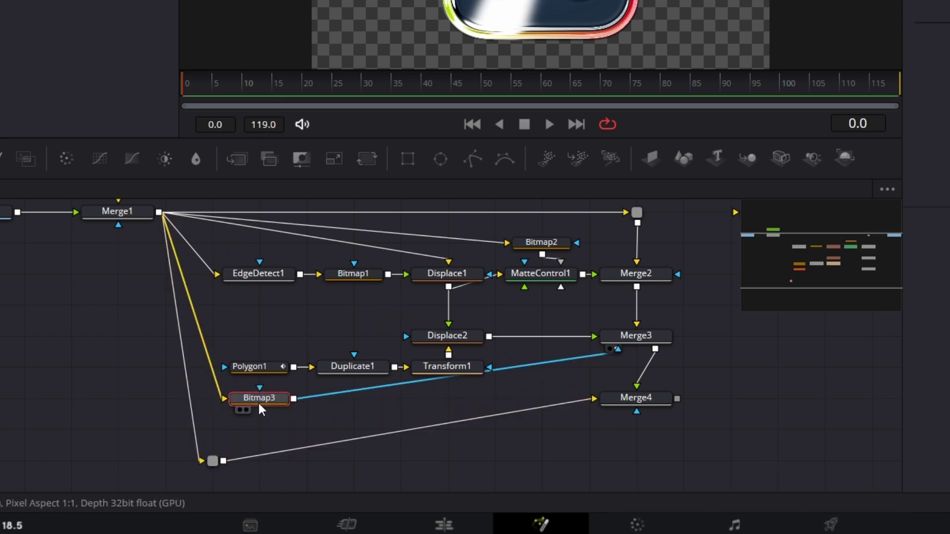
{"action": "left_click", "coordinate": [528, 369], "text": "alt"}
{"action": "left_click_drag", "start_coordinate": [529, 369], "coordinate": [528, 387]}
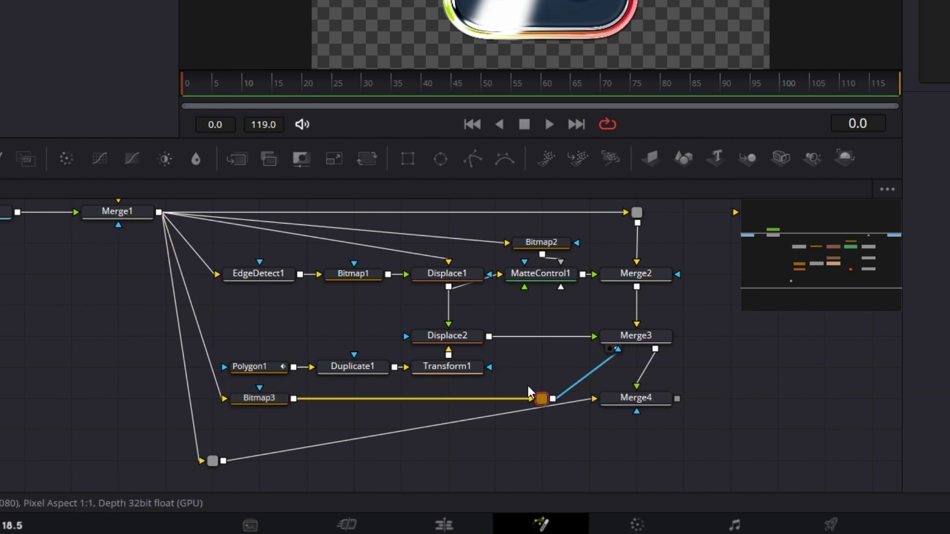
{"action": "left_click_drag", "start_coordinate": [639, 404], "coordinate": [640, 438]}
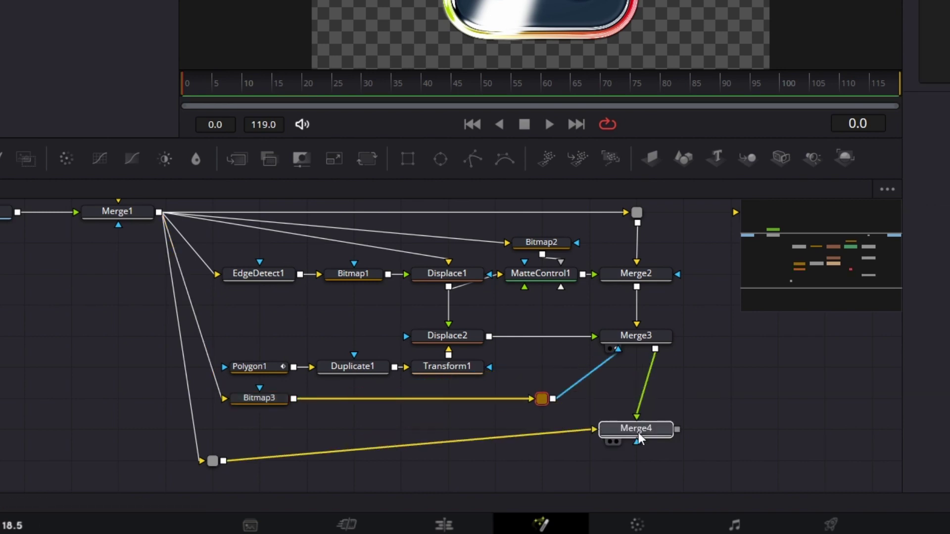
{"action": "left_click_drag", "start_coordinate": [213, 461], "coordinate": [213, 431]}
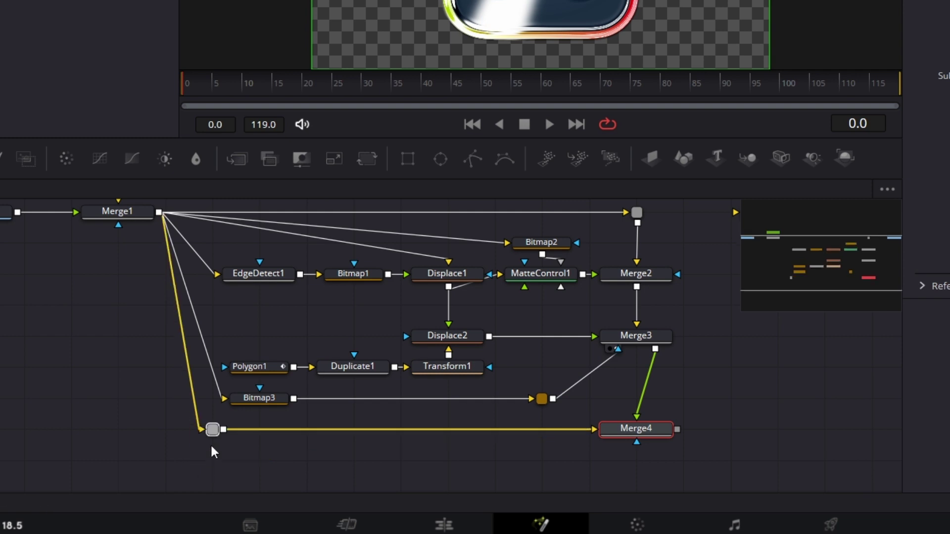
- Add a Rectangle mask node below Merge4 and connect it to Merge4's effect mask input
{"action": "left_click_drag", "start_coordinate": [518, 473], "coordinate": [464, 436]}
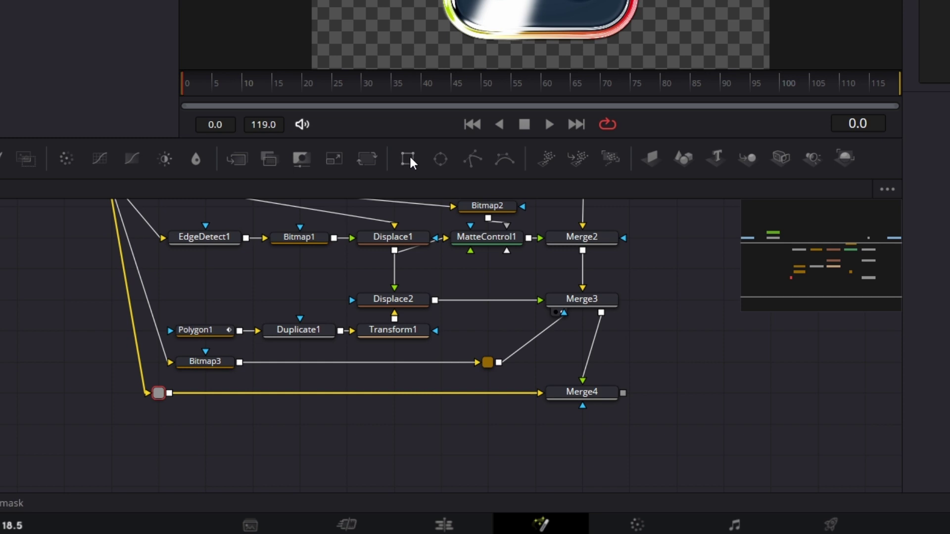
{"action": "left_click_drag", "start_coordinate": [409, 159], "coordinate": [585, 408]}
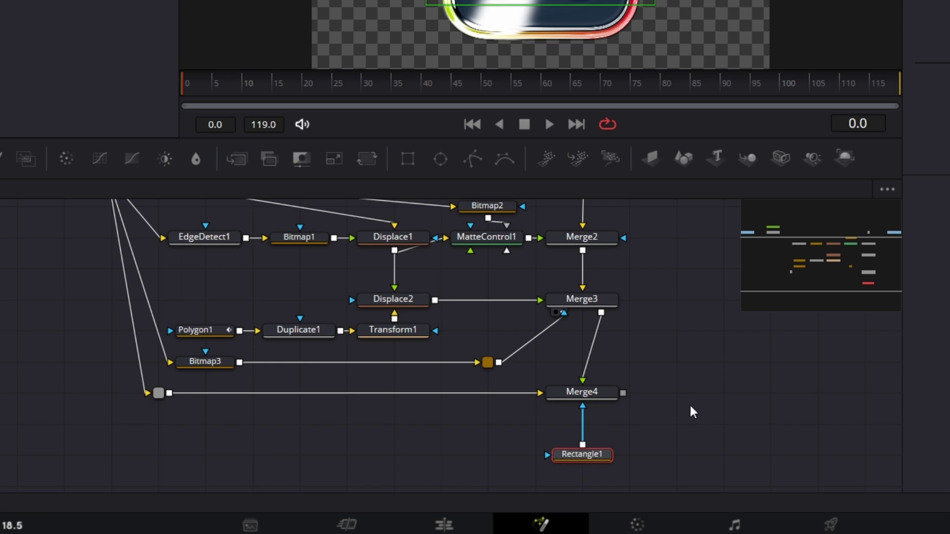
- Set Rectangle1's Height to 2.5 and Width to 0.9
{"action": "double_click", "coordinate": [893, 299]}
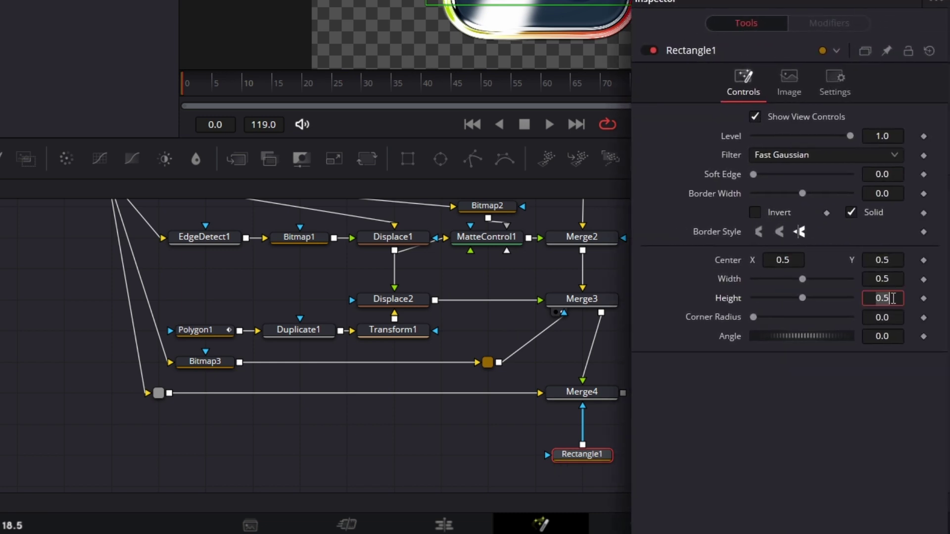
{"action": "left_click", "coordinate": [894, 298]}
{"action": "type", "text": "2.5"}
{"action": "key", "text": "Tab"}
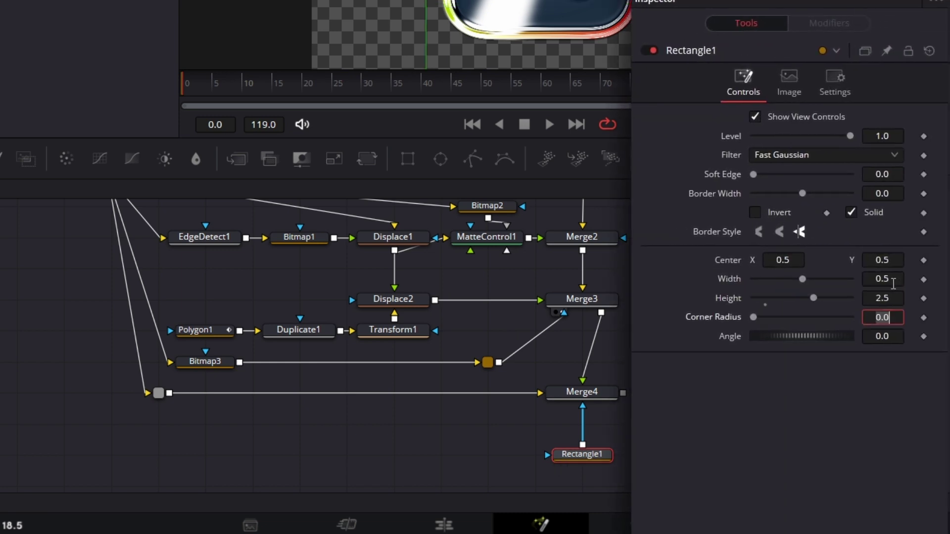
{"action": "left_click", "coordinate": [898, 280]}
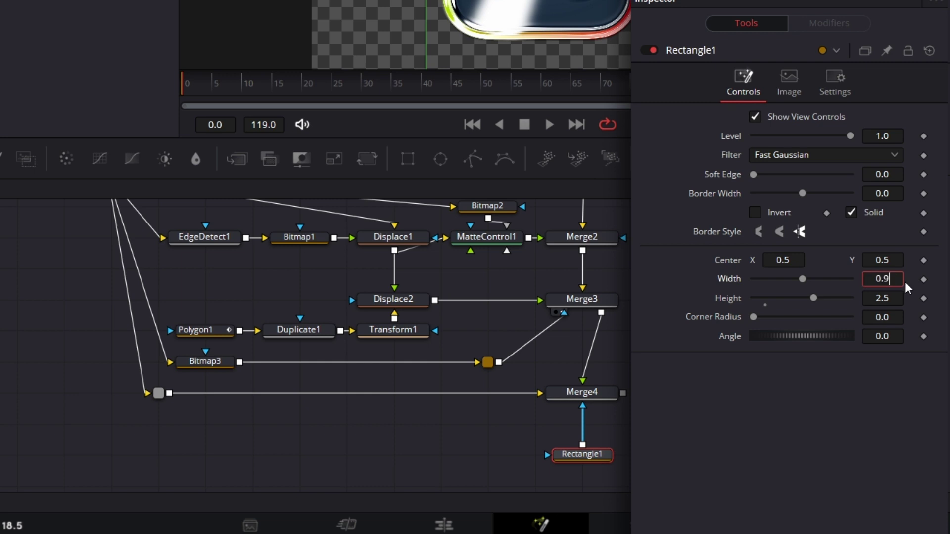
{"action": "type", "text": "0.9"}
{"action": "key", "text": "Tab"}
- Set Rectangle1's Angle to 30 and Center X to 0.81, and show Merge4 in the viewer
{"action": "left_click", "coordinate": [876, 337]}
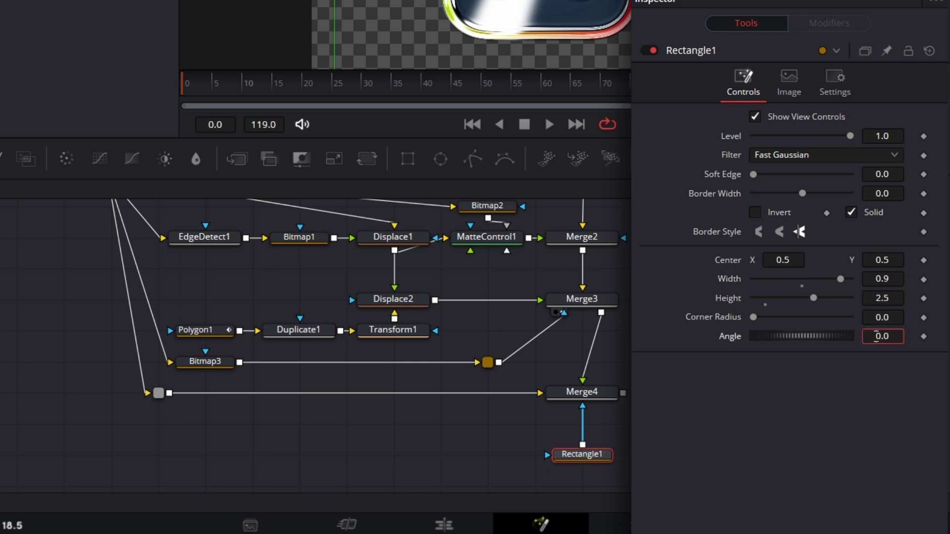
{"action": "type", "text": "3"}
{"action": "key", "text": "Tab"}
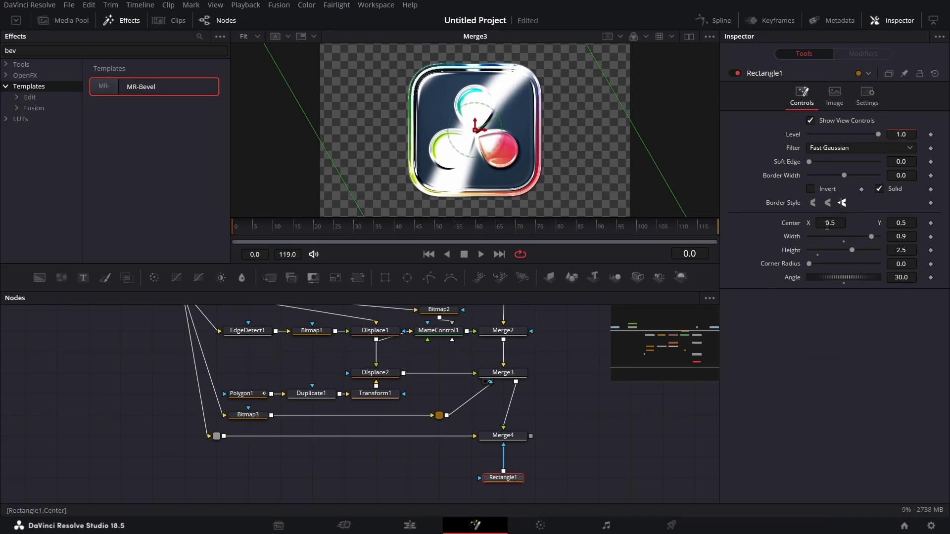
{"action": "left_click_drag", "start_coordinate": [831, 228], "coordinate": [877, 228]}
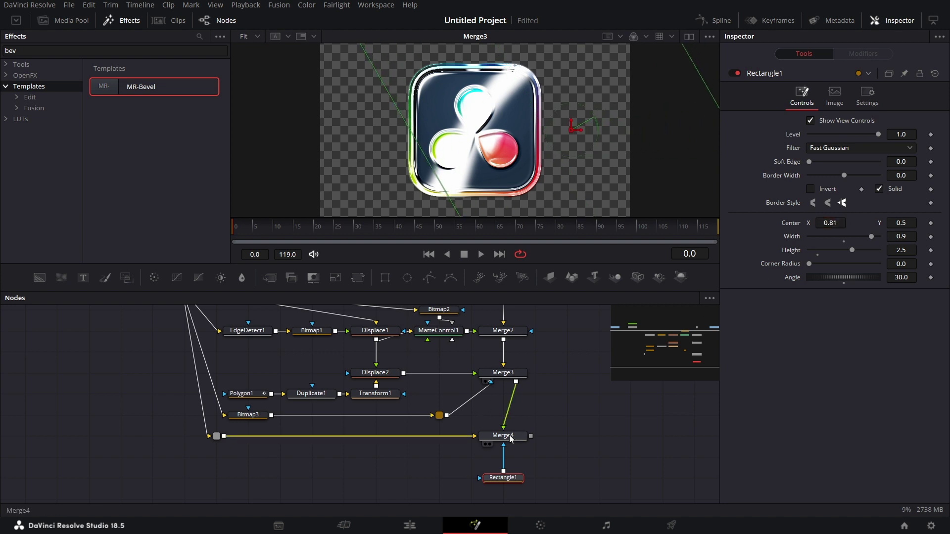
{"action": "left_click_drag", "start_coordinate": [510, 439], "coordinate": [516, 132]}
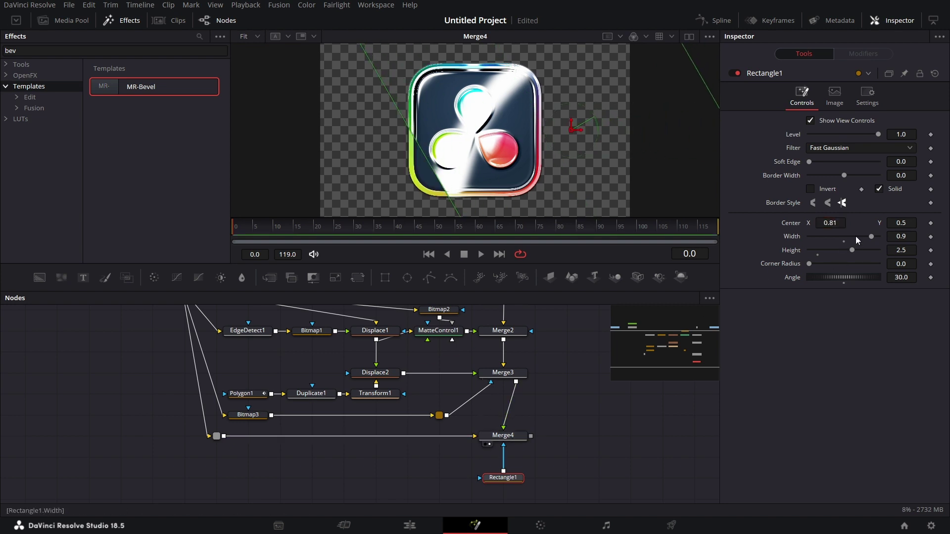
- Move the Rectangle1 mask horizontally so its Center X is 0.501
{"action": "mouse_move", "coordinate": [831, 224]}
{"action": "left_mouse_down"}
{"action": "mouse_move", "coordinate": [883, 224]}
{"action": "mouse_move", "coordinate": [815, 229]}
{"action": "left_mouse_up"}
{"action": "right_click", "coordinate": [470, 97]}
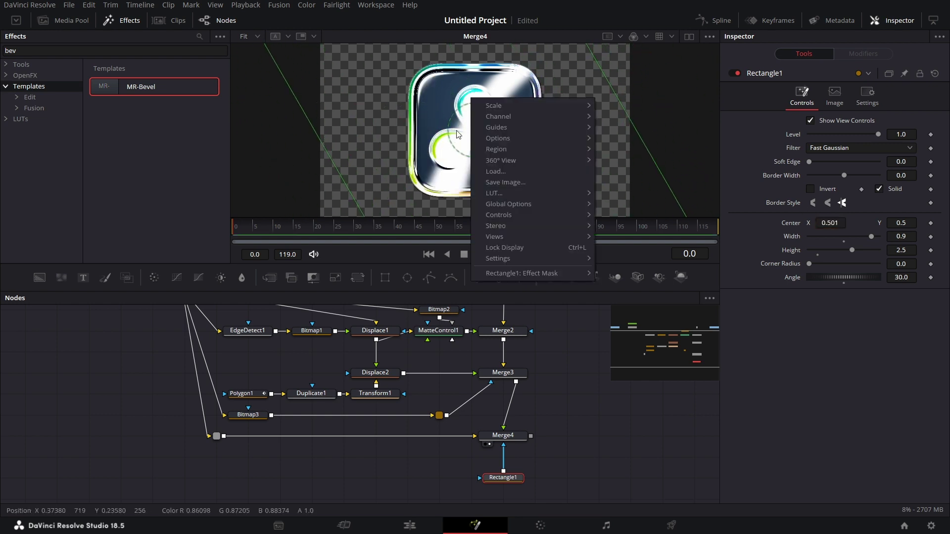
{"action": "left_click", "coordinate": [435, 171]}
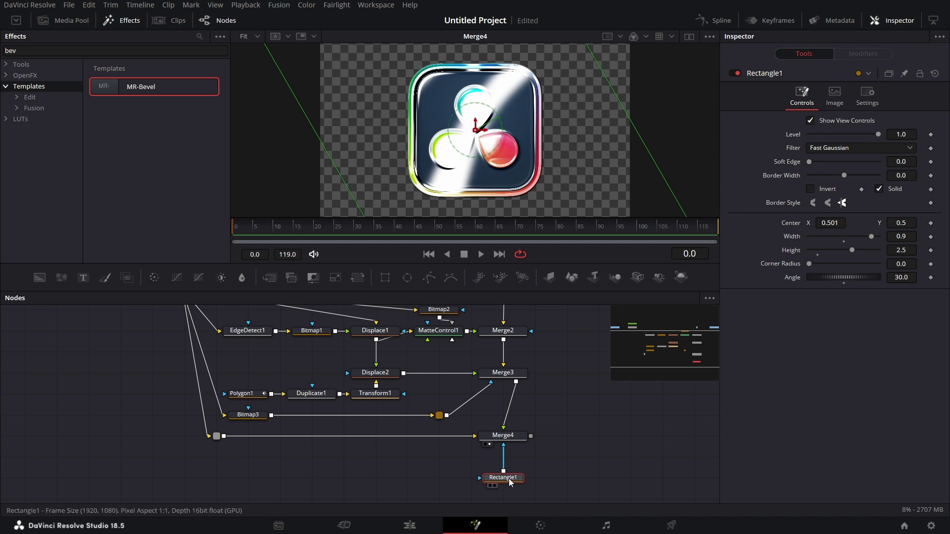
{"action": "scroll", "coordinate": [577, 454], "scroll_direction": "down", "scroll_amount": 1}
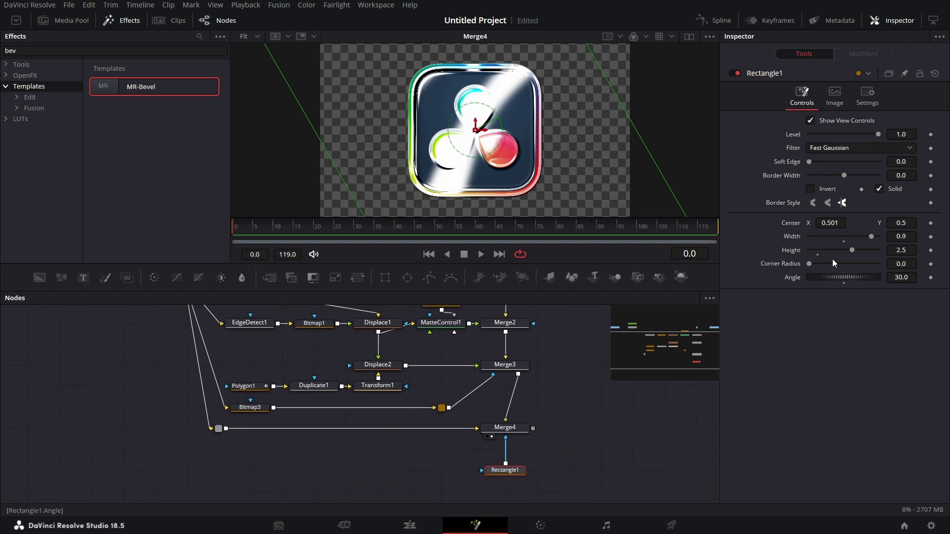
- Pin Rectangle1's controls and link Transform1's Center to Rectangle1.Center with an expression
{"action": "left_click", "coordinate": [905, 76]}
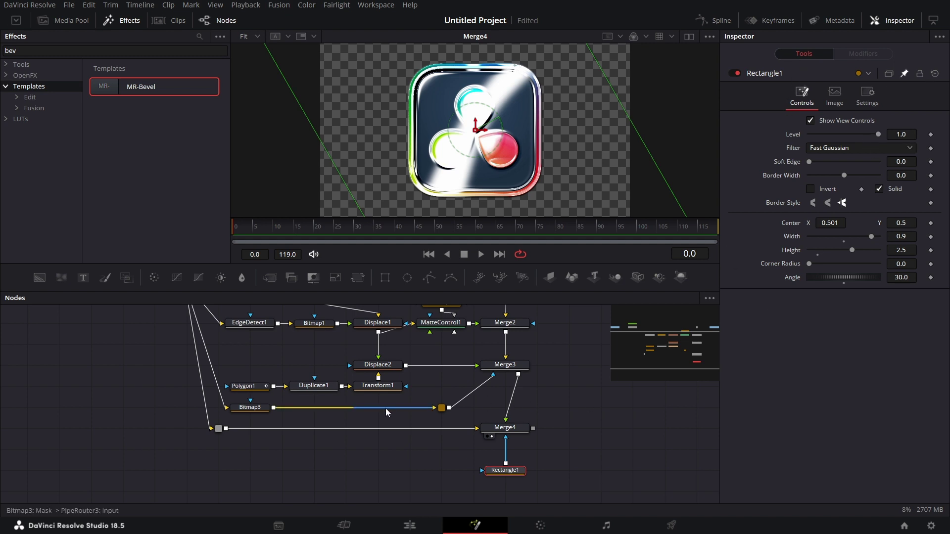
{"action": "left_click", "coordinate": [383, 389]}
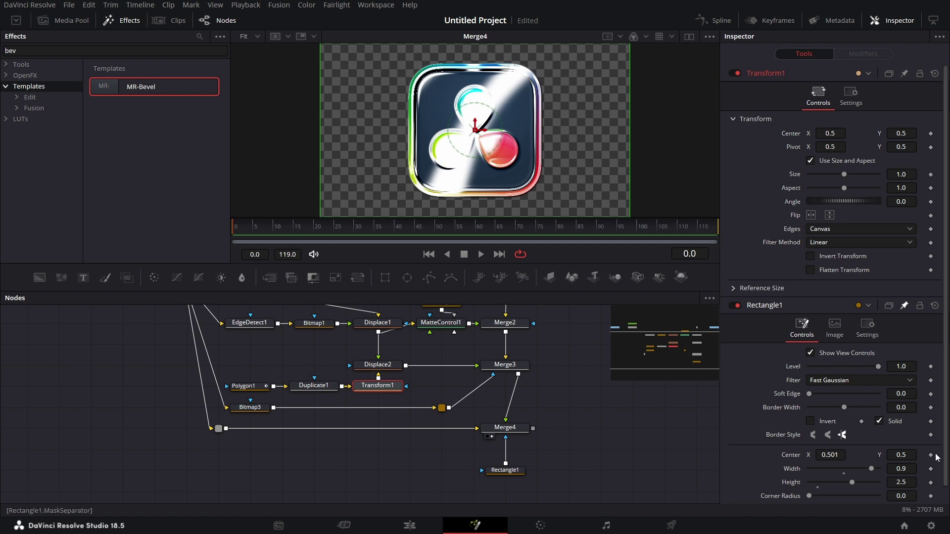
{"action": "right_click", "coordinate": [790, 138]}
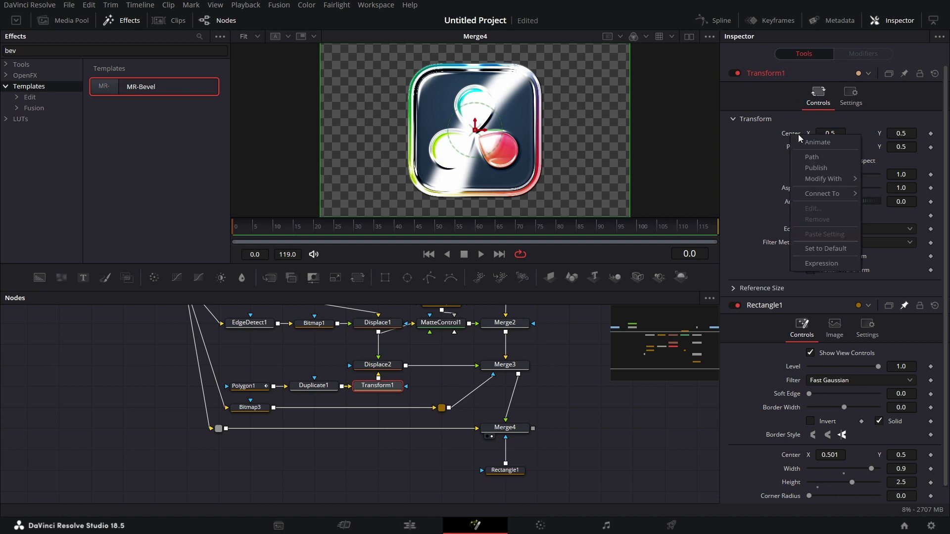
{"action": "left_click", "coordinate": [835, 266]}
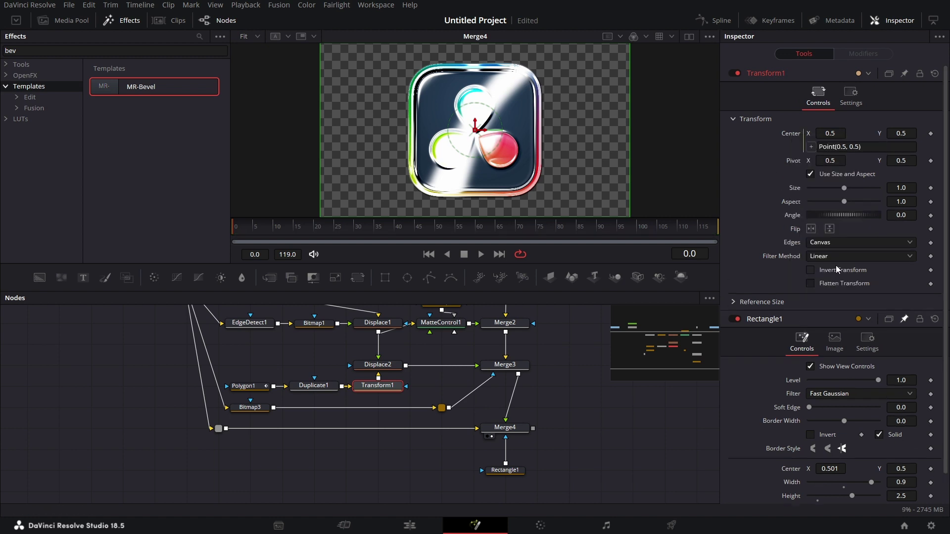
{"action": "left_click_drag", "start_coordinate": [811, 147], "coordinate": [800, 470]}
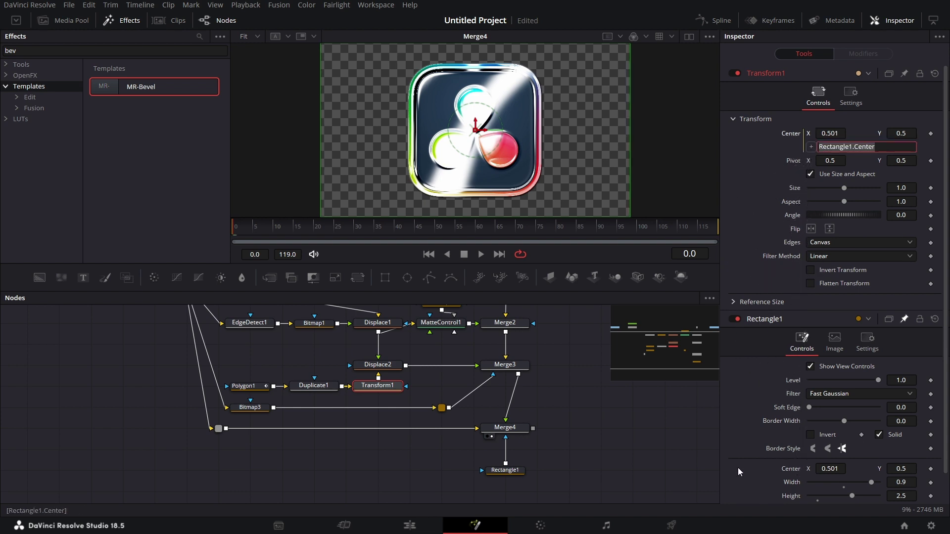
- Set Rectangle1's Soft Edge to 0.1 and Center X to 0.822
{"action": "left_click", "coordinate": [505, 470]}
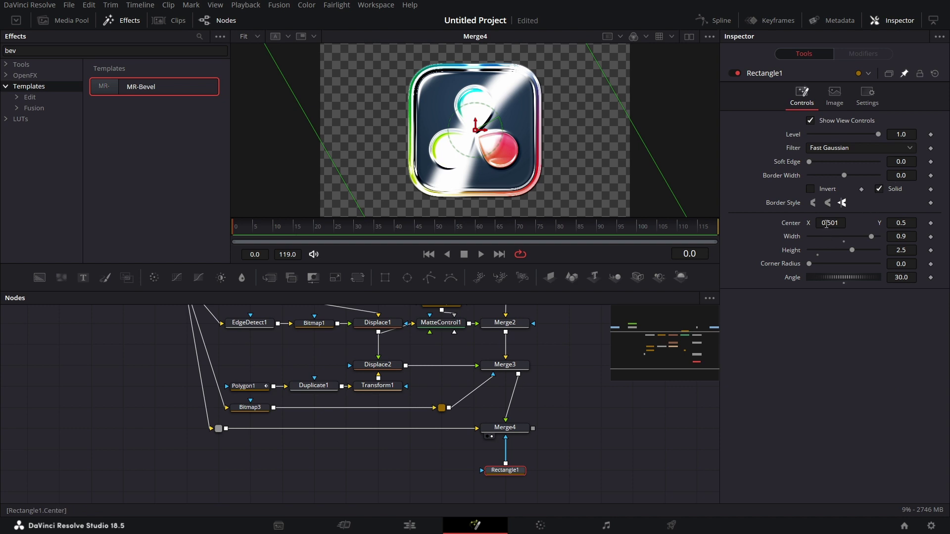
{"action": "left_click_drag", "start_coordinate": [826, 225], "coordinate": [889, 225]}
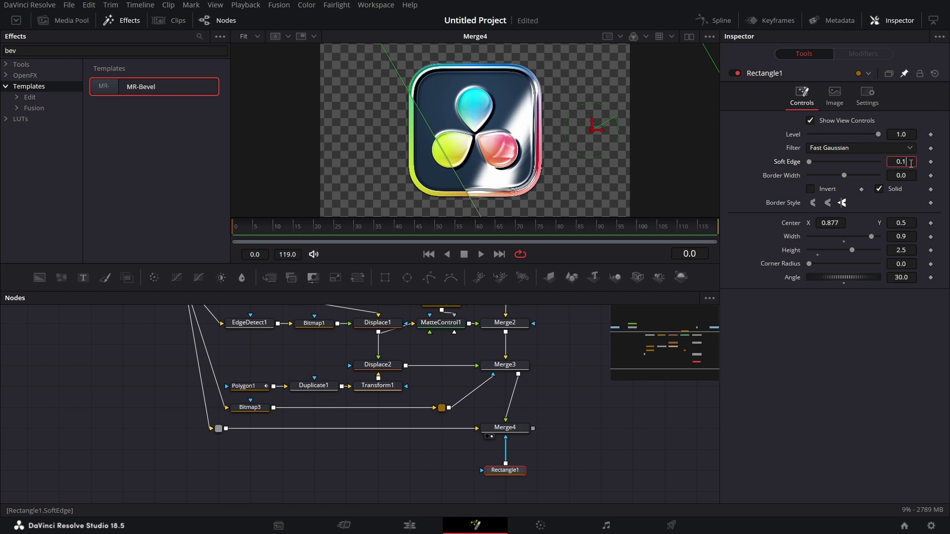
{"action": "key", "text": "Tab"}
{"action": "mouse_move", "coordinate": [832, 223]}
{"action": "left_mouse_down"}
{"action": "mouse_move", "coordinate": [899, 224]}
{"action": "mouse_move", "coordinate": [714, 224]}
{"action": "mouse_move", "coordinate": [831, 223]}
{"action": "left_mouse_up"}
- Set Transform1's Edges mode to Wrap
{"action": "left_click", "coordinate": [385, 386]}
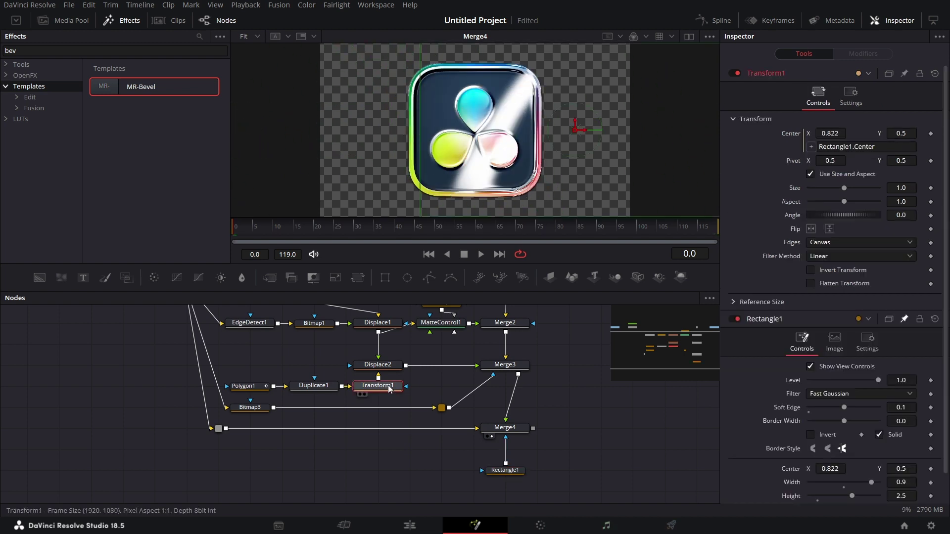
{"action": "left_click", "coordinate": [910, 244]}
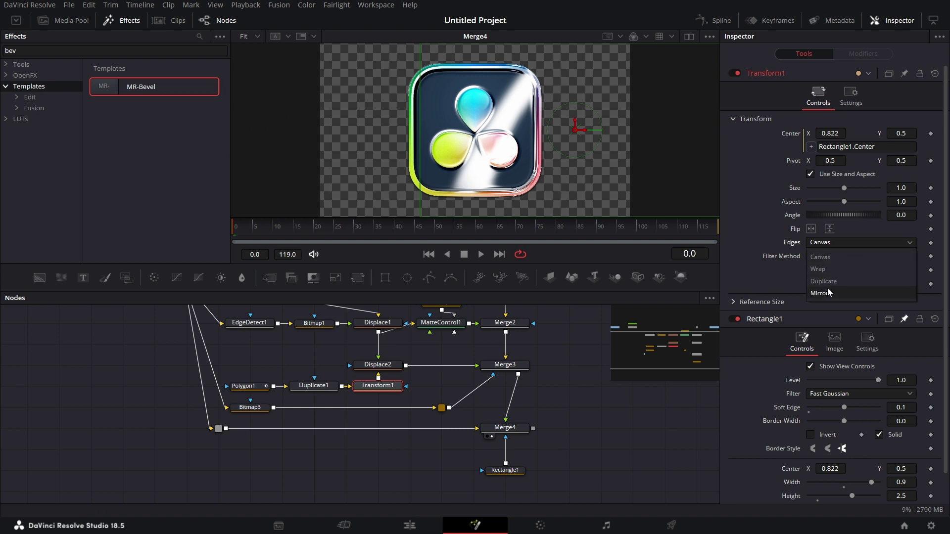
{"action": "left_click", "coordinate": [834, 270]}
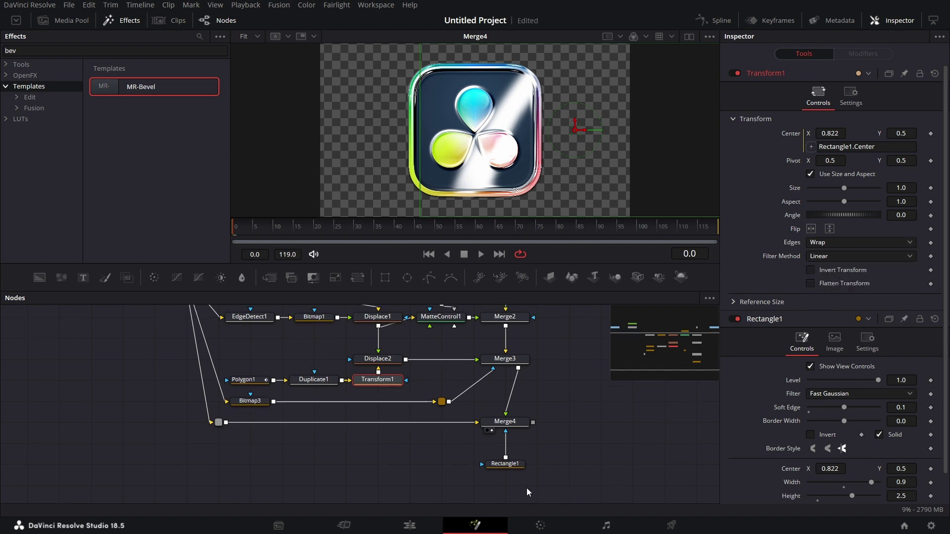
- Move Rectangle1 directly beneath Merge4 and enlarge the node workspace so the whole node tree fits
{"action": "left_click_drag", "start_coordinate": [662, 430], "coordinate": [630, 431]}
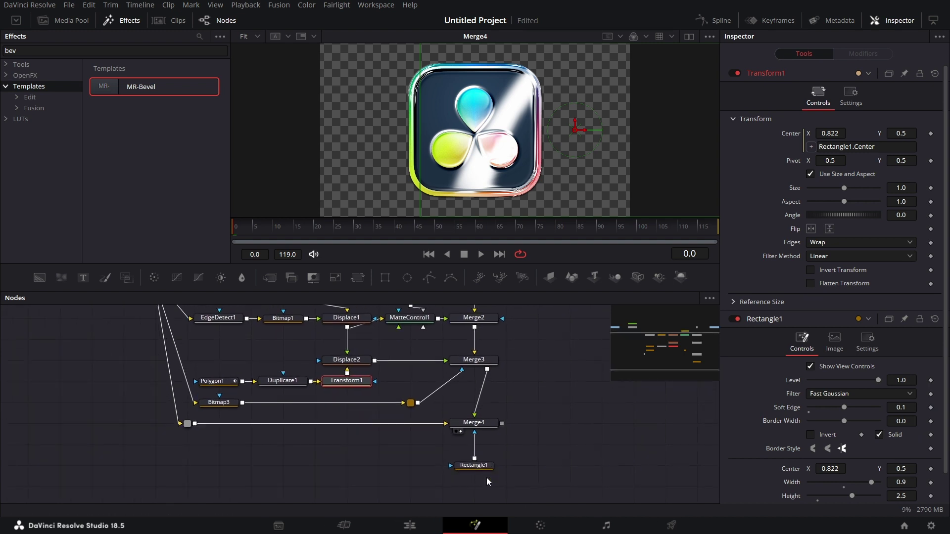
{"action": "left_click_drag", "start_coordinate": [486, 467], "coordinate": [491, 456]}
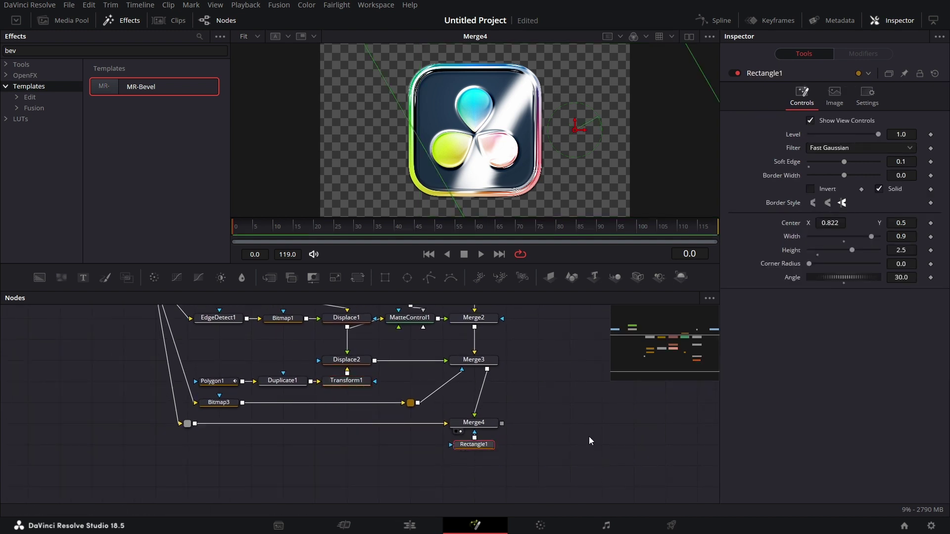
{"action": "left_click_drag", "start_coordinate": [589, 413], "coordinate": [612, 451]}
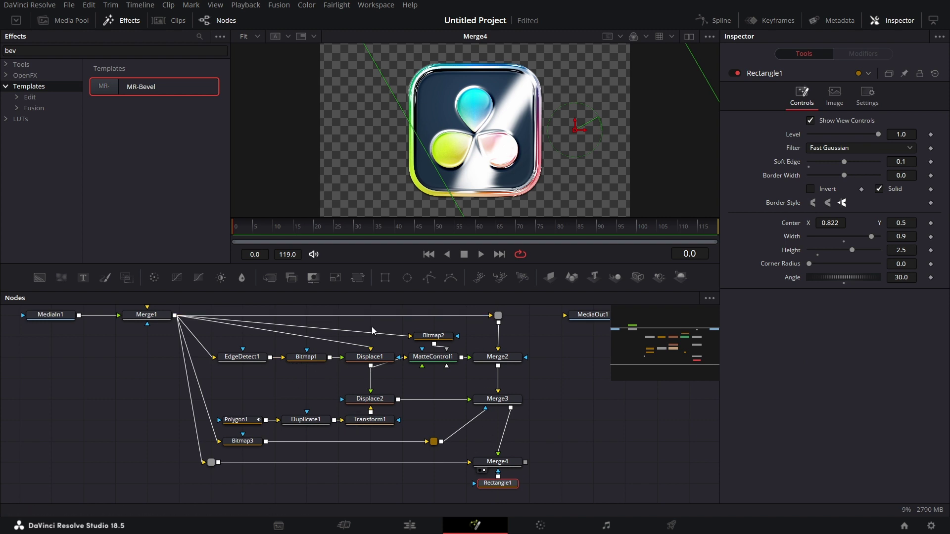
{"action": "left_click_drag", "start_coordinate": [576, 411], "coordinate": [576, 432]}
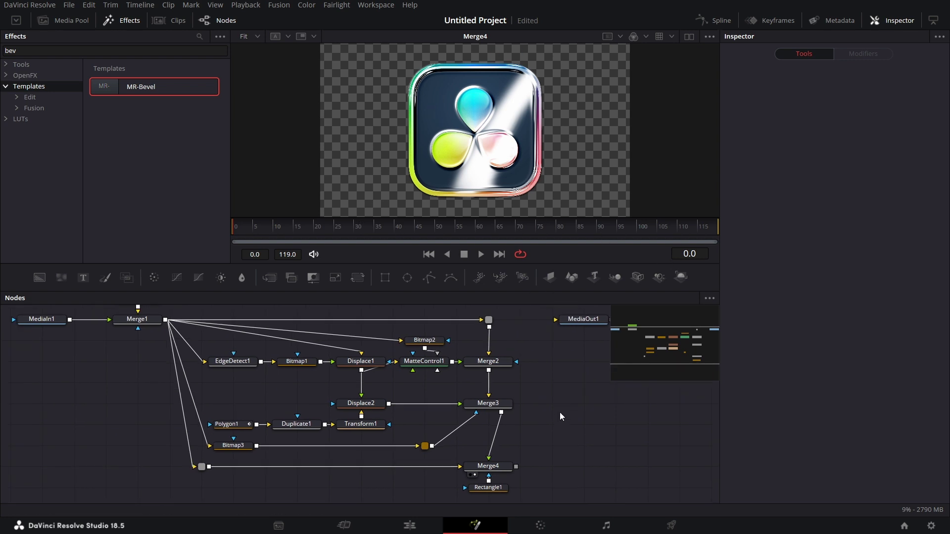
{"action": "left_click_drag", "start_coordinate": [560, 413], "coordinate": [585, 403]}
{"action": "left_click_drag", "start_coordinate": [445, 290], "coordinate": [450, 239]}
{"action": "left_click_drag", "start_coordinate": [451, 307], "coordinate": [452, 349]}
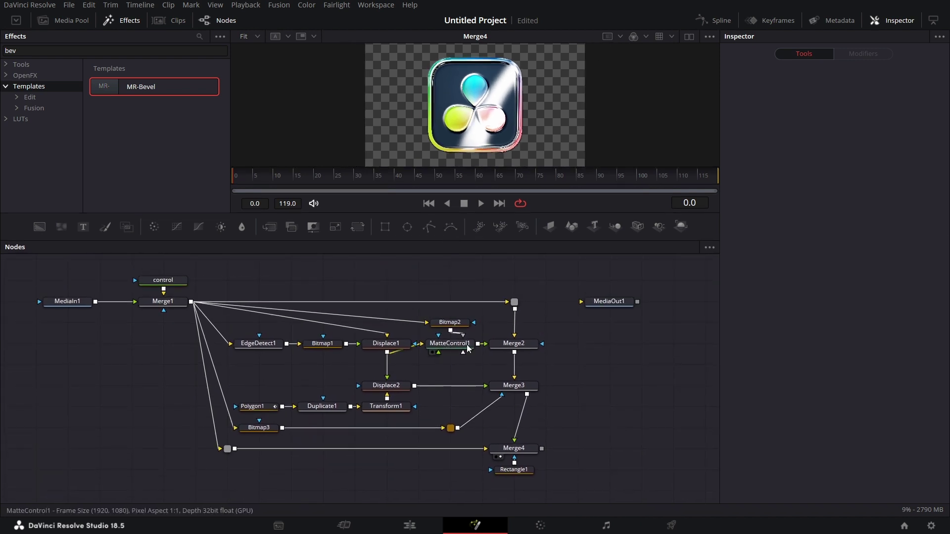
- Insert a Merge node after Merge1 and shift the downstream nodes and lower router right to make room
{"action": "left_click", "coordinate": [164, 304]}
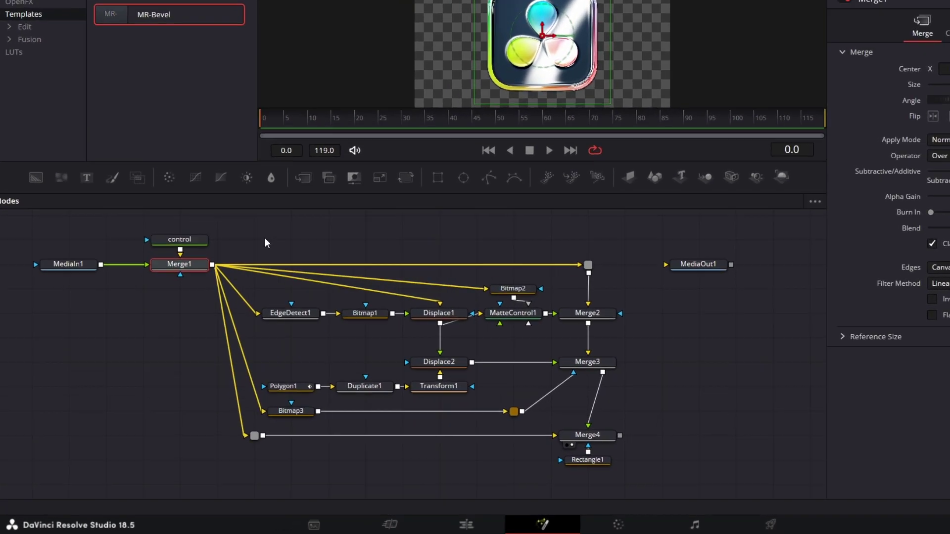
{"action": "left_click", "coordinate": [370, 83]}
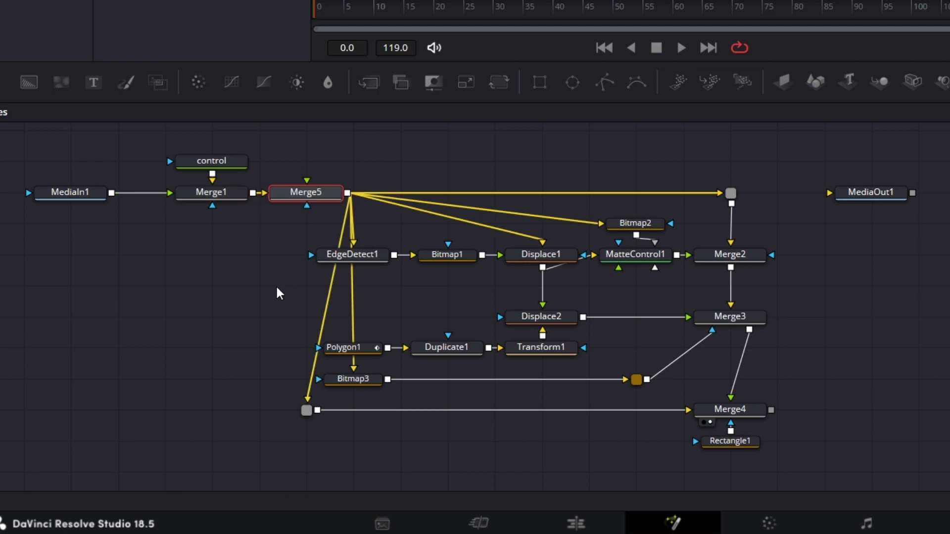
{"action": "left_click_drag", "start_coordinate": [321, 476], "coordinate": [796, 179]}
{"action": "left_click_drag", "start_coordinate": [358, 258], "coordinate": [405, 257]}
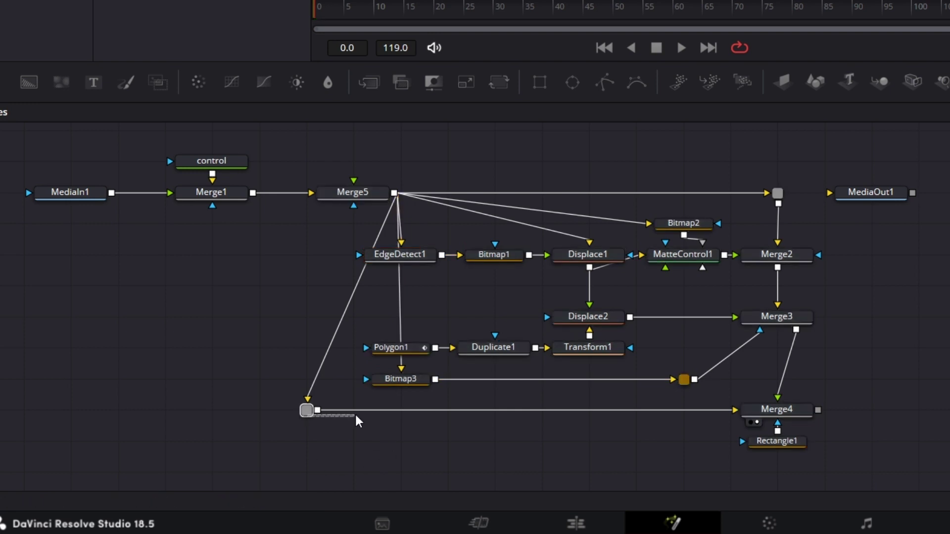
{"action": "left_click_drag", "start_coordinate": [306, 413], "coordinate": [391, 418]}
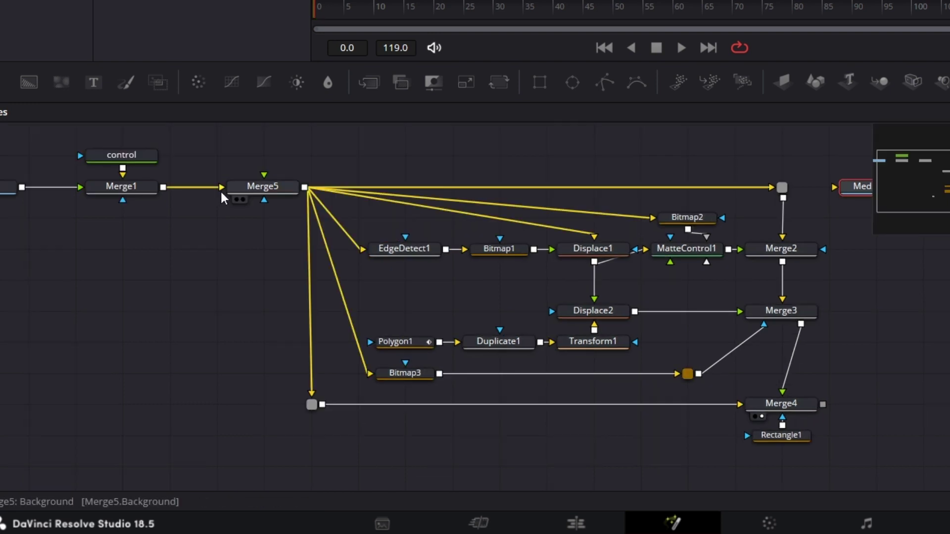
- Add an unconnected Rectangle mask above Merge5 and a Fast Noise node above the control node
{"action": "left_click_drag", "start_coordinate": [218, 241], "coordinate": [229, 292]}
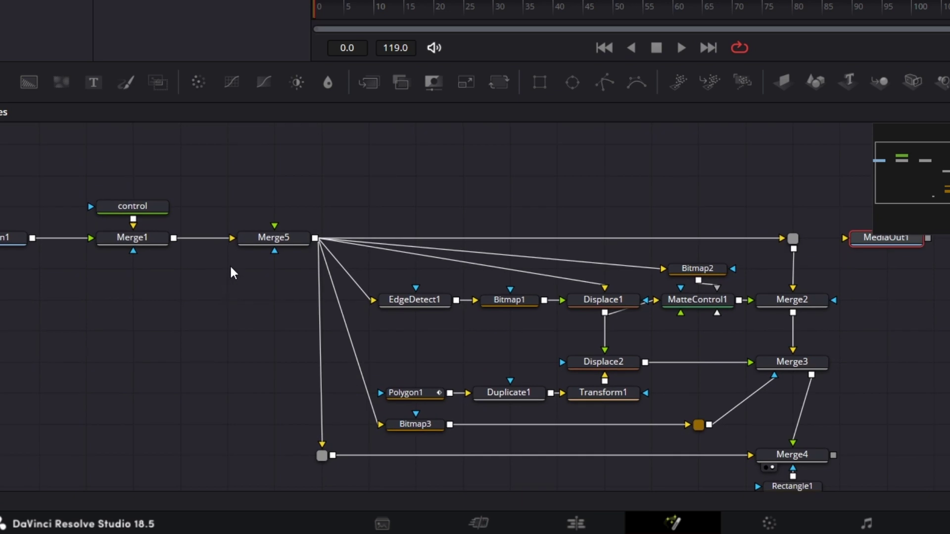
{"action": "left_click", "coordinate": [272, 239]}
{"action": "left_click_drag", "start_coordinate": [355, 196], "coordinate": [381, 208]}
{"action": "left_click_drag", "start_coordinate": [153, 328], "coordinate": [211, 327]}
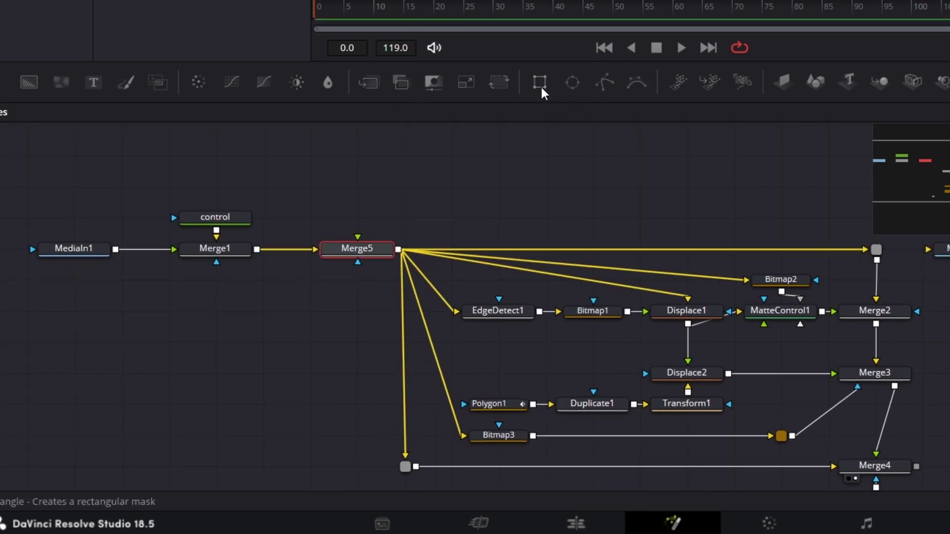
{"action": "left_click_drag", "start_coordinate": [543, 91], "coordinate": [366, 161]}
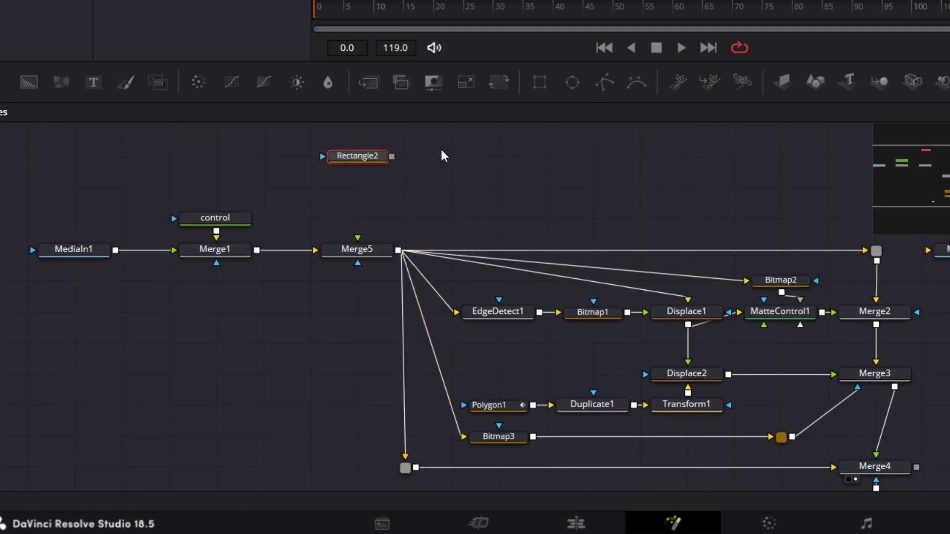
{"action": "left_click_drag", "start_coordinate": [61, 82], "coordinate": [263, 188]}
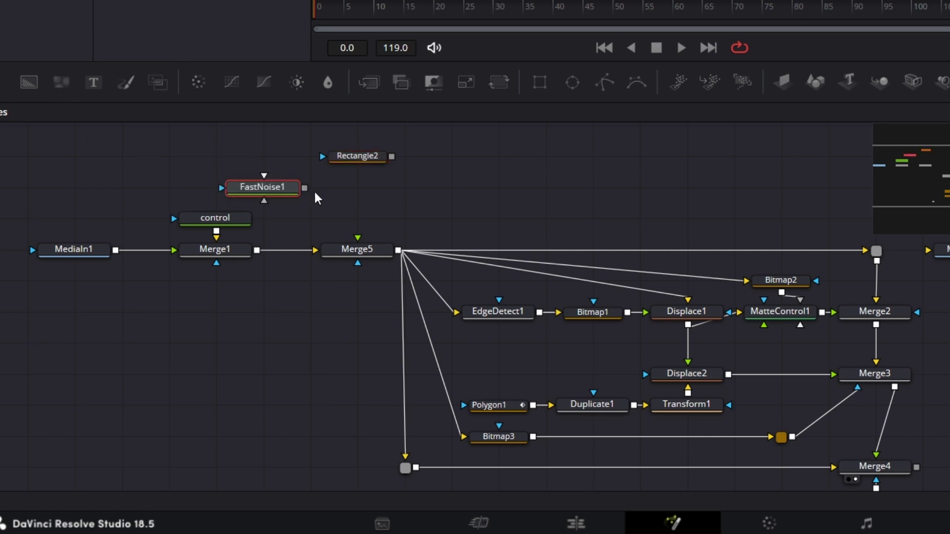
- Add a Displace node between Rectangle2 and Merge5, feeding Rectangle2 into its background input and FastNoise1 into its foreground input
{"action": "key", "text": "shift+space"}
{"action": "type", "text": "d"}
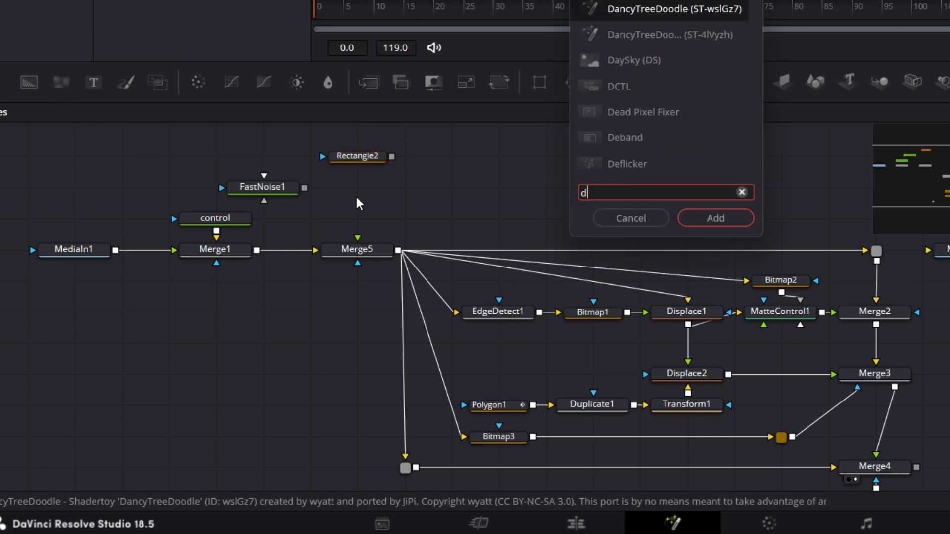
{"action": "type", "text": "ispl"}
{"action": "key", "text": "Return"}
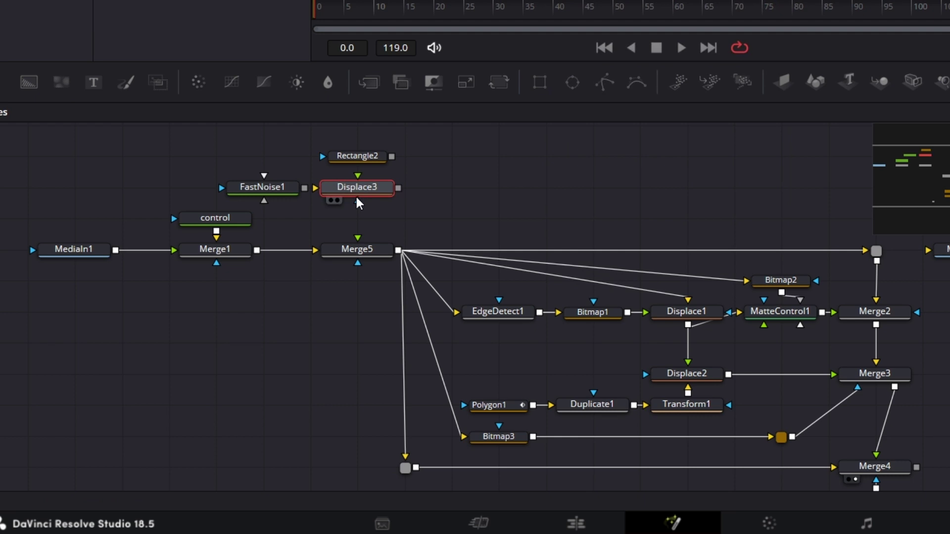
{"action": "mouse_move", "coordinate": [392, 156]}
{"action": "left_mouse_down"}
{"action": "mouse_move", "coordinate": [403, 186]}
{"action": "mouse_move", "coordinate": [324, 166]}
{"action": "mouse_move", "coordinate": [399, 142]}
{"action": "left_mouse_up"}
{"action": "left_click", "coordinate": [366, 157]}
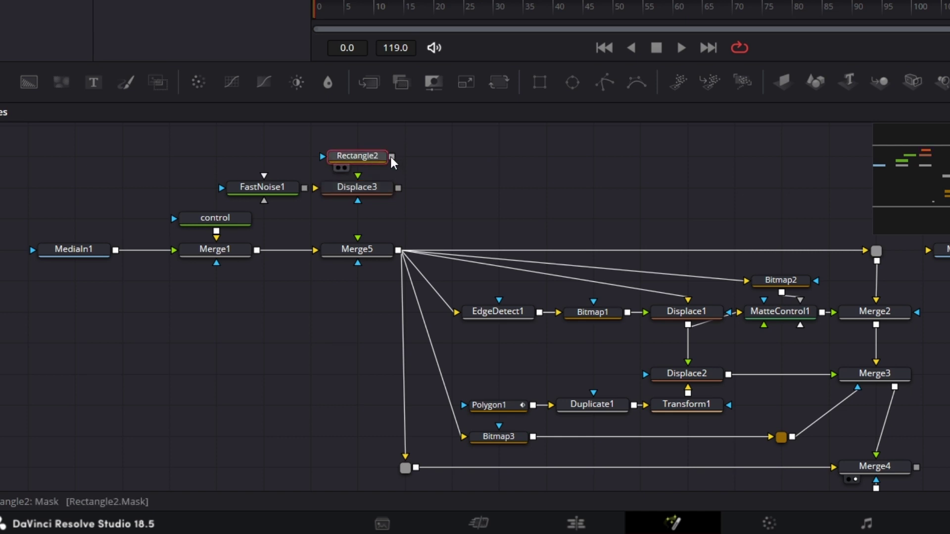
{"action": "left_click_drag", "start_coordinate": [392, 160], "coordinate": [318, 216]}
- Show FastNoise1 in the viewer and raise its Color 1 Alpha to fully opaque
{"action": "left_click", "coordinate": [262, 211]}
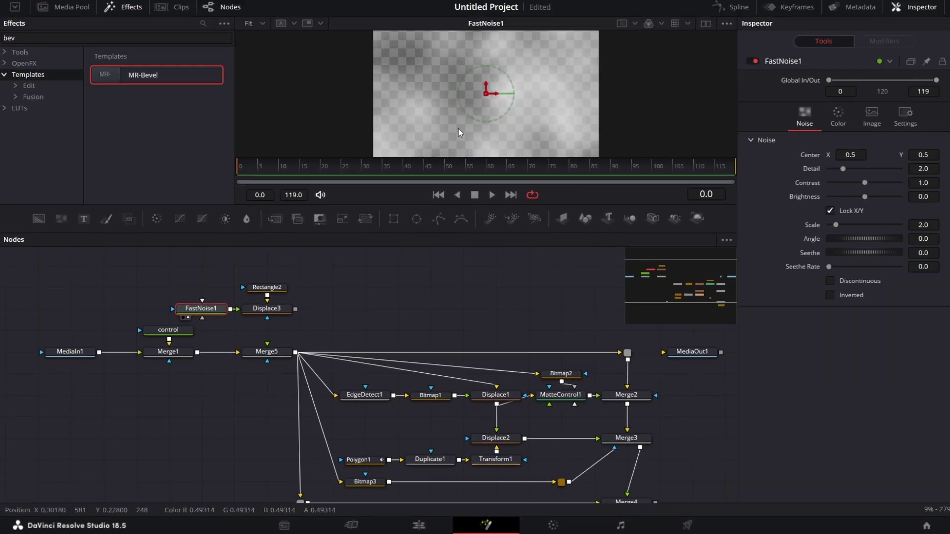
{"action": "left_click", "coordinate": [826, 127]}
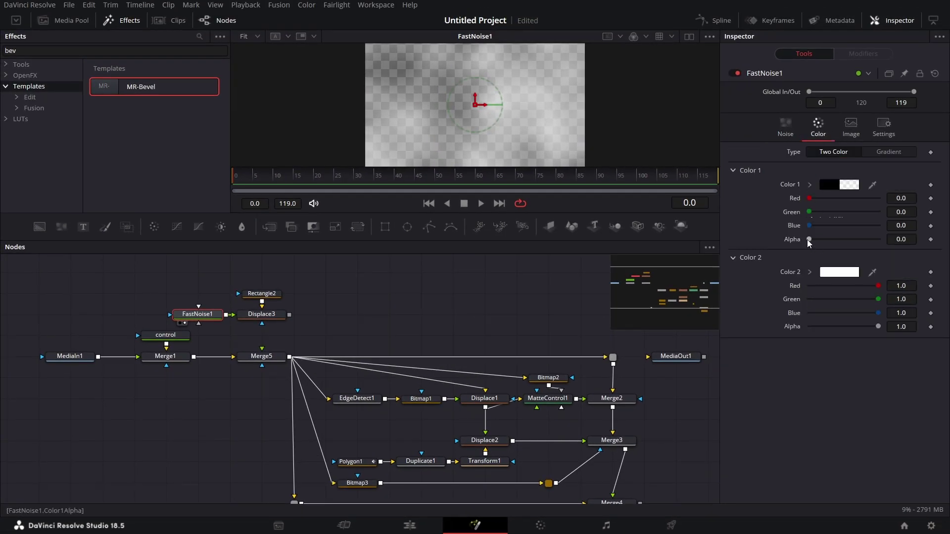
{"action": "left_click_drag", "start_coordinate": [809, 239], "coordinate": [918, 272]}
- Set FastNoise1's Scale to 4.57 and Contrast to 2.71, and show Displace3 in the viewer
{"action": "left_click", "coordinate": [785, 130]}
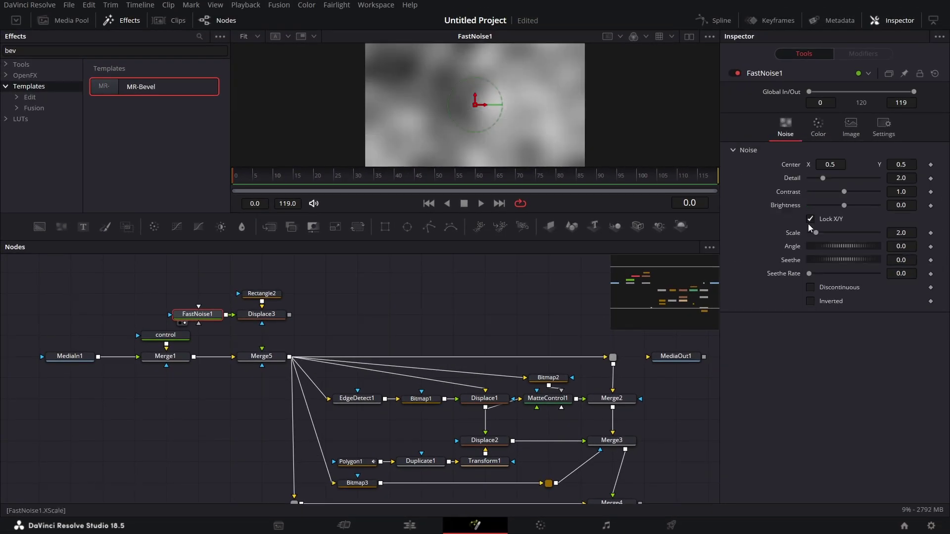
{"action": "left_click_drag", "start_coordinate": [816, 233], "coordinate": [824, 232]}
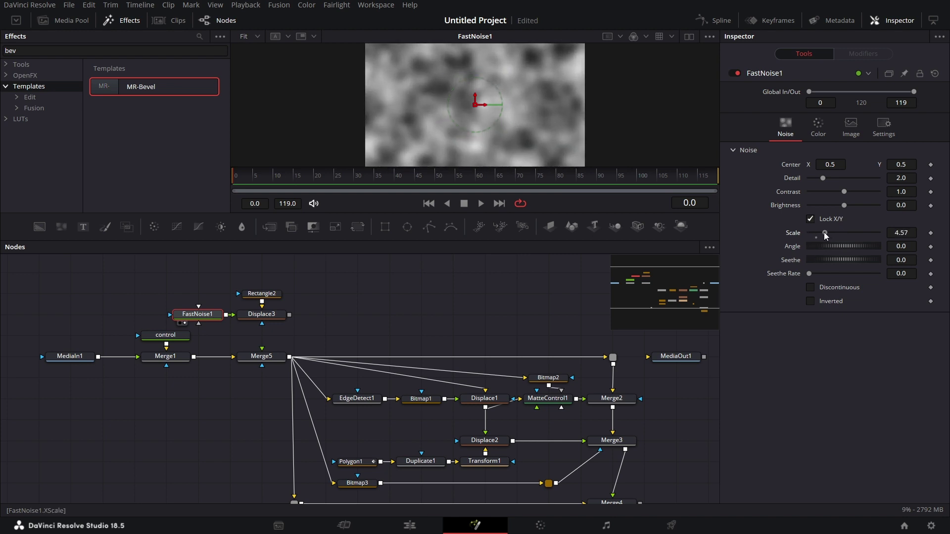
{"action": "left_click_drag", "start_coordinate": [845, 194], "coordinate": [861, 194]}
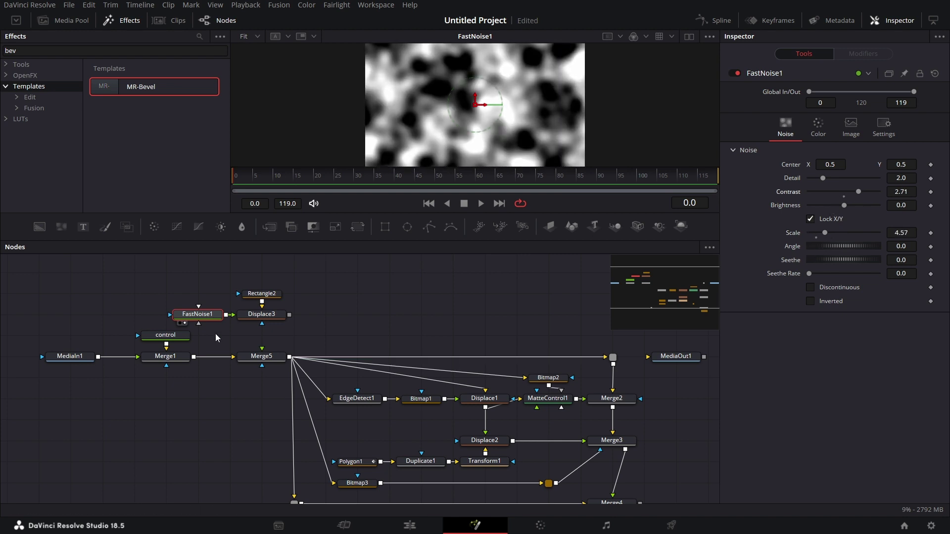
{"action": "left_click", "coordinate": [248, 323]}
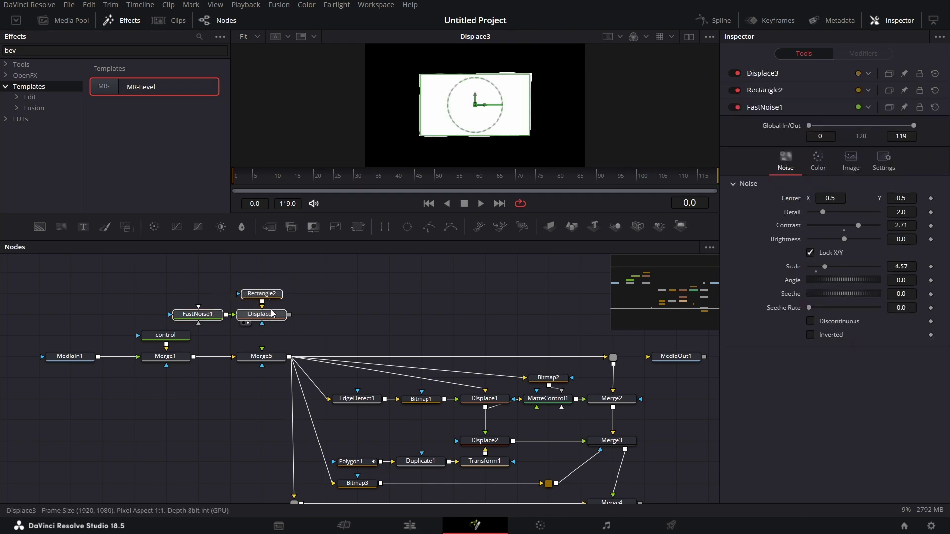
- Move the noise, rectangle and displace nodes higher, switch Displace3 to XY displacement and set its Y Refraction to 0.075
{"action": "left_click_drag", "start_coordinate": [271, 311], "coordinate": [272, 283]}
{"action": "left_click_drag", "start_coordinate": [372, 323], "coordinate": [368, 340]}
{"action": "left_click", "coordinate": [368, 340]}
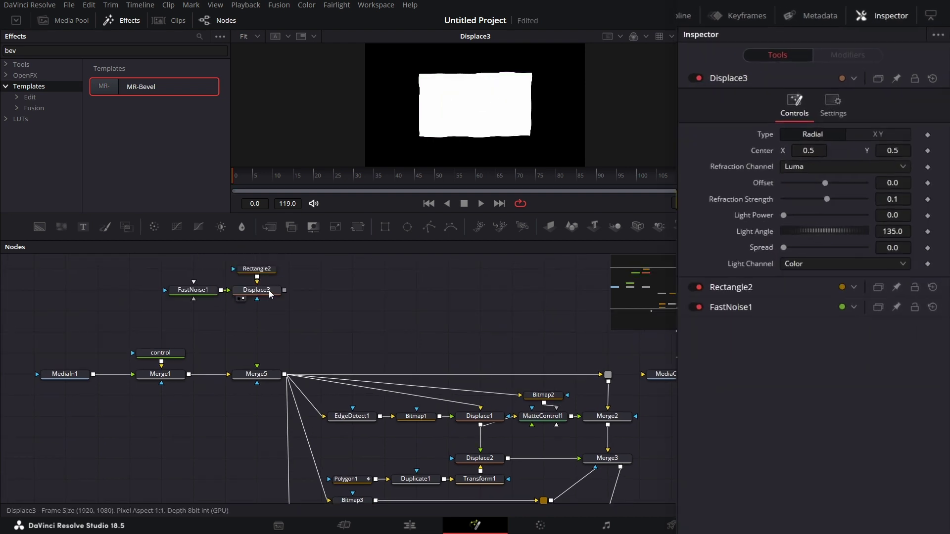
{"action": "left_click", "coordinate": [886, 133]}
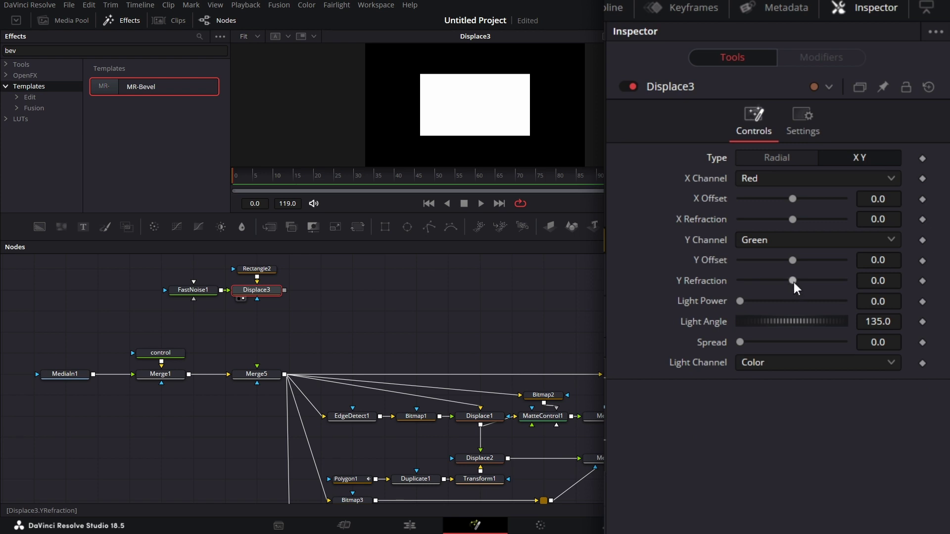
{"action": "left_click_drag", "start_coordinate": [793, 282], "coordinate": [830, 286]}
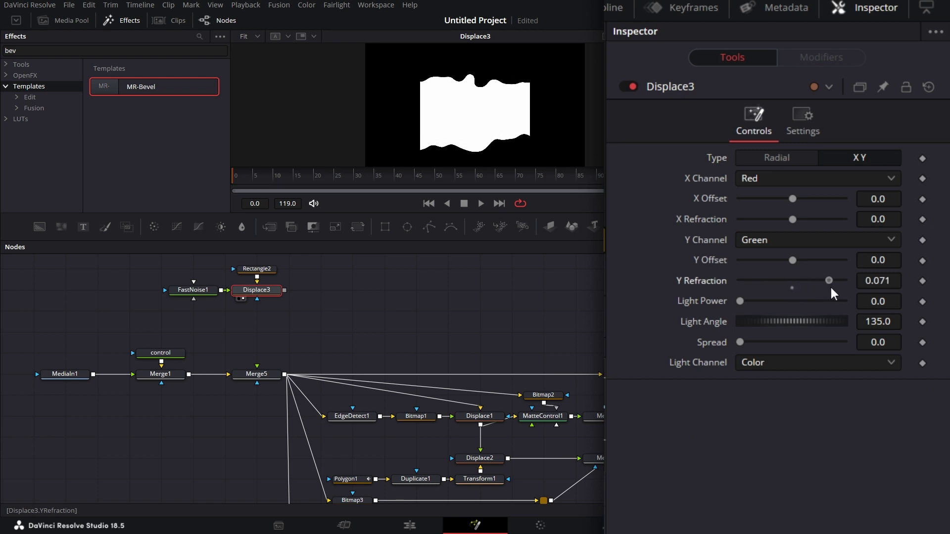
{"action": "left_click", "coordinate": [898, 280]}
{"action": "key", "text": "BackSpace"}
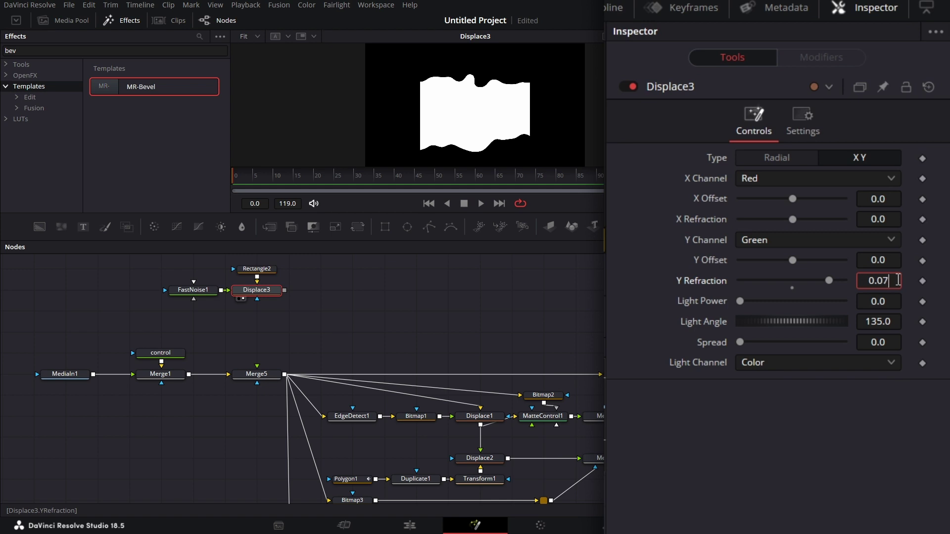
{"action": "type", "text": "5"}
{"action": "key", "text": "Tab"}
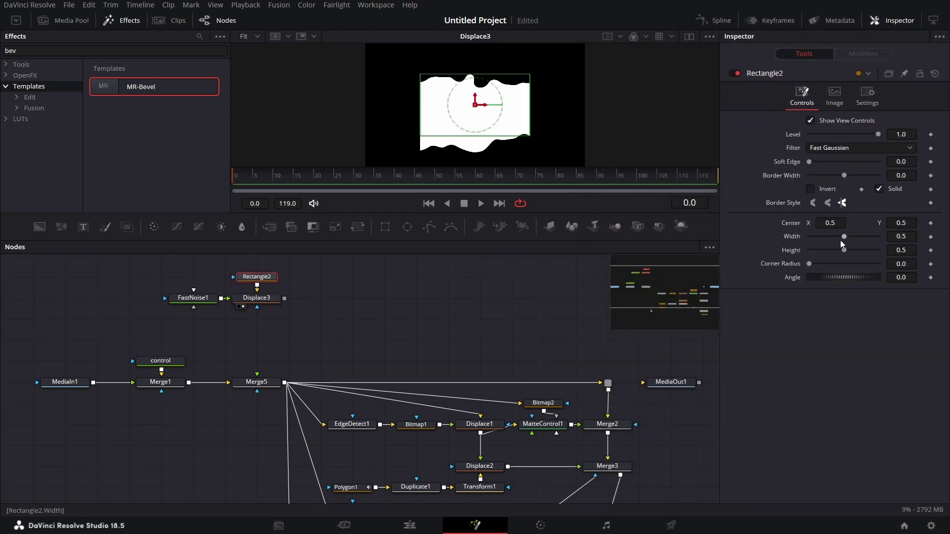
- Enlarge Rectangle2 to a Width and Height of 1.0 and add a Transform node after Displace3 with Size 2.0
{"action": "left_click_drag", "start_coordinate": [845, 238], "coordinate": [879, 250]}
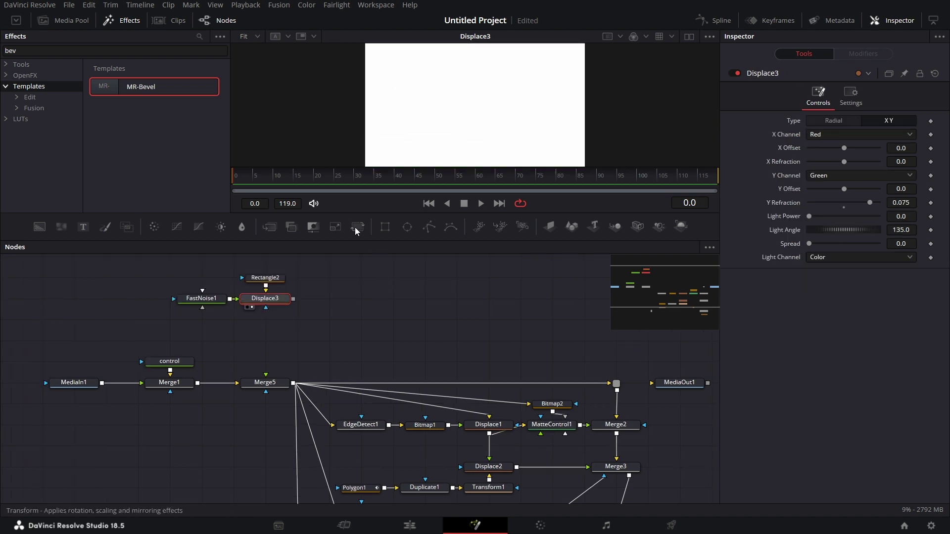
{"action": "left_click_drag", "start_coordinate": [355, 227], "coordinate": [238, 321]}
{"action": "key", "text": "2"}
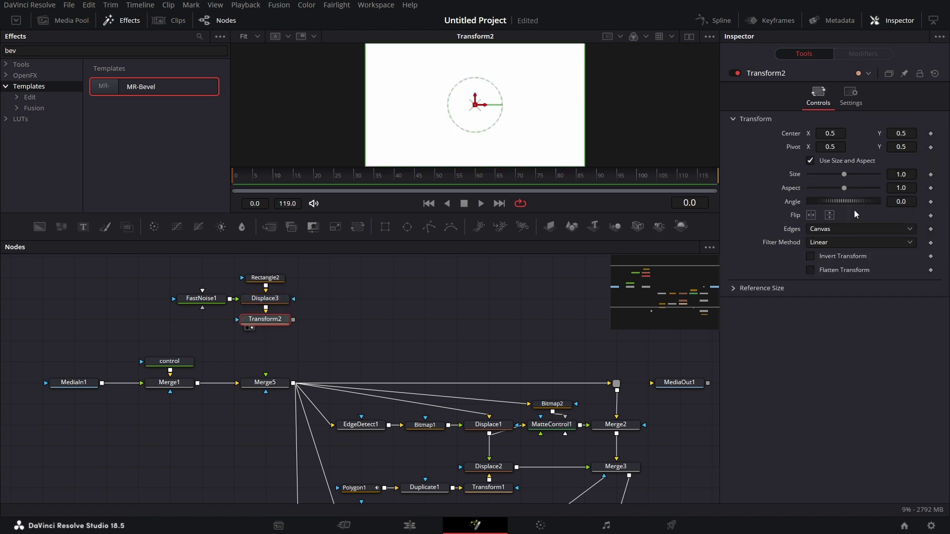
{"action": "left_click", "coordinate": [909, 172]}
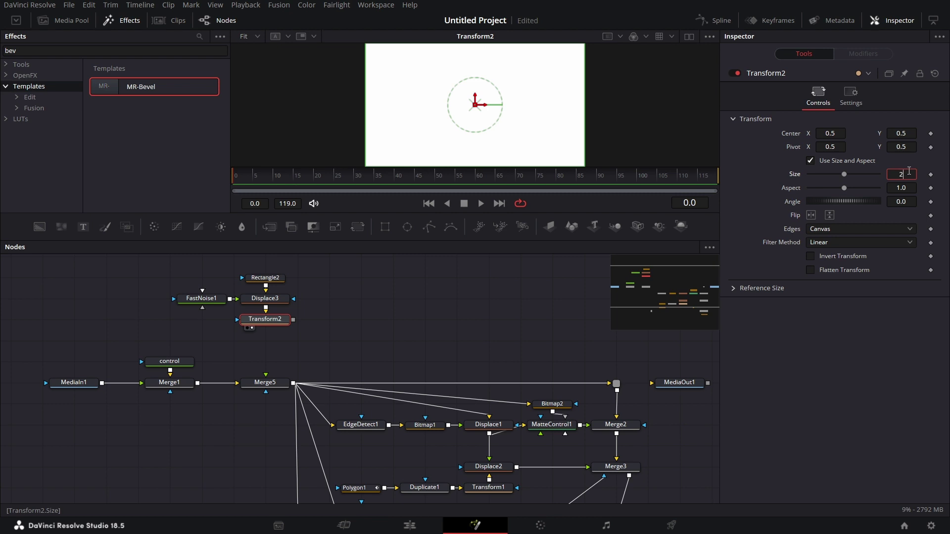
{"action": "type", "text": "2"}
{"action": "key", "text": "Return"}
- Lower Rectangle2's Center Y to about 0.077 to bring its wavy upper edge into the frame
{"action": "left_click", "coordinate": [287, 293]}
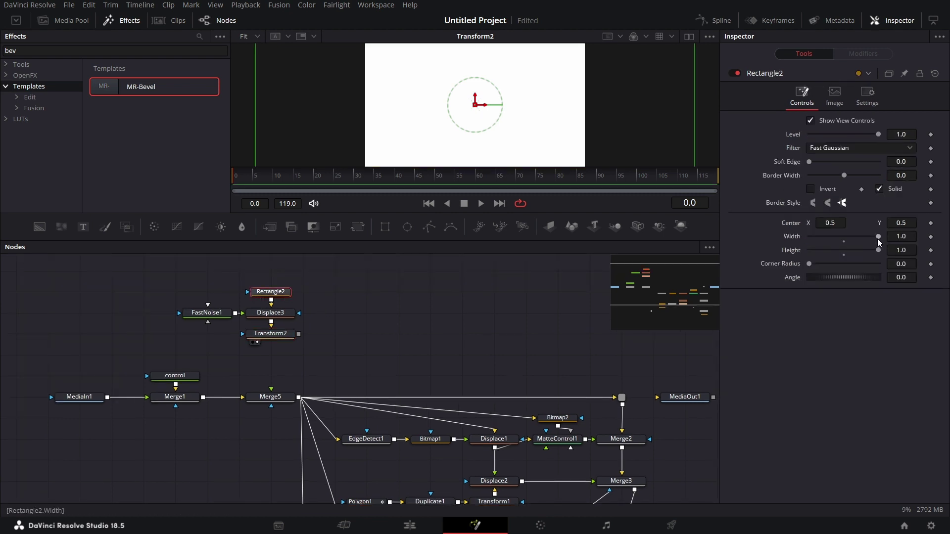
{"action": "left_click_drag", "start_coordinate": [903, 223], "coordinate": [596, 223]}
{"action": "left_click_drag", "start_coordinate": [869, 226], "coordinate": [893, 223]}
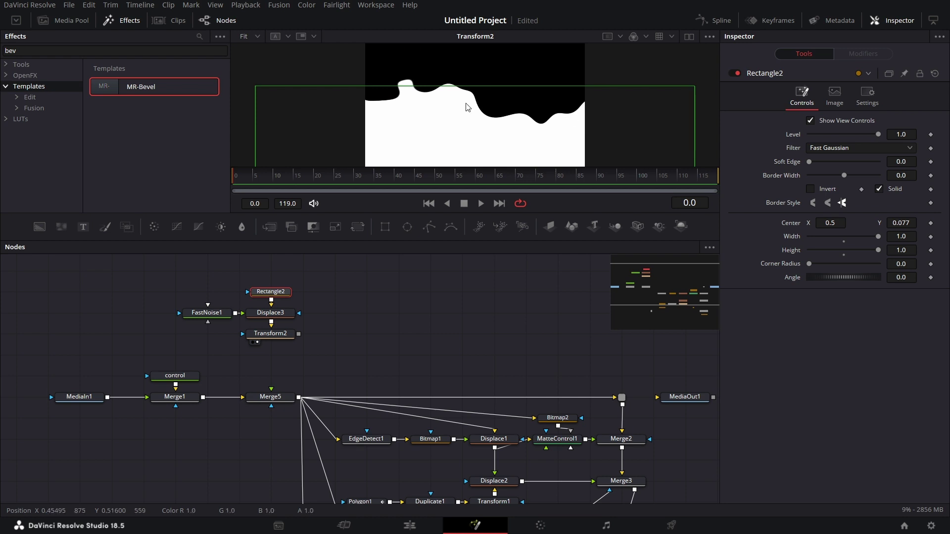
- Raise FastNoise1's Detail to 10.0 and fine-tune its noise settings for a more ragged rectangle edge
{"action": "left_click", "coordinate": [218, 317]}
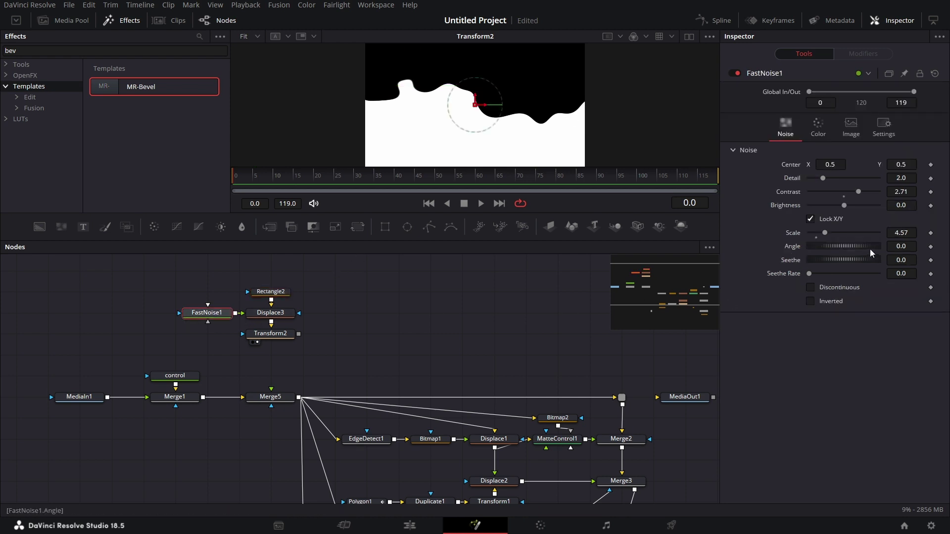
{"action": "left_click_drag", "start_coordinate": [824, 179], "coordinate": [850, 179]}
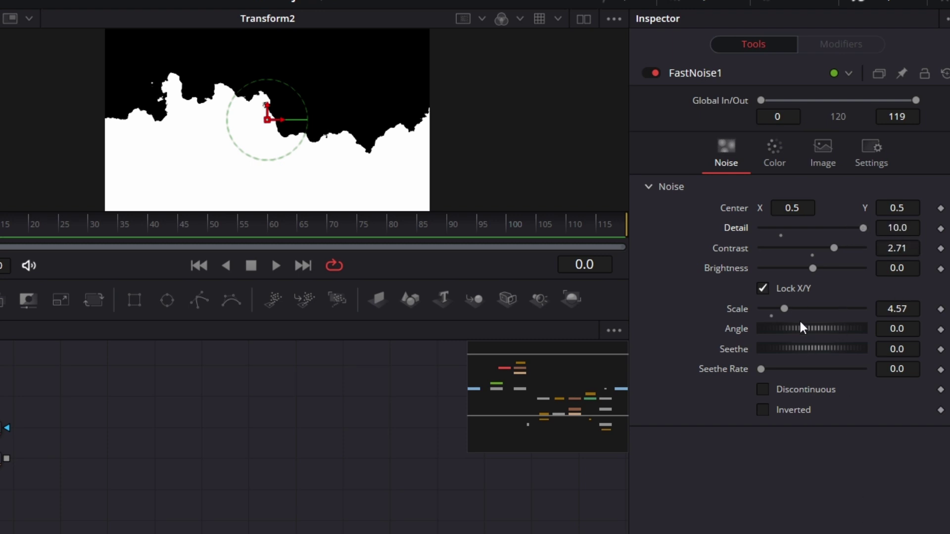
{"action": "left_click_drag", "start_coordinate": [791, 307], "coordinate": [785, 353]}
- Lower Rectangle2's Center Y to about -0.272 and keyframe its Center at frame 0
{"action": "left_click", "coordinate": [271, 286]}
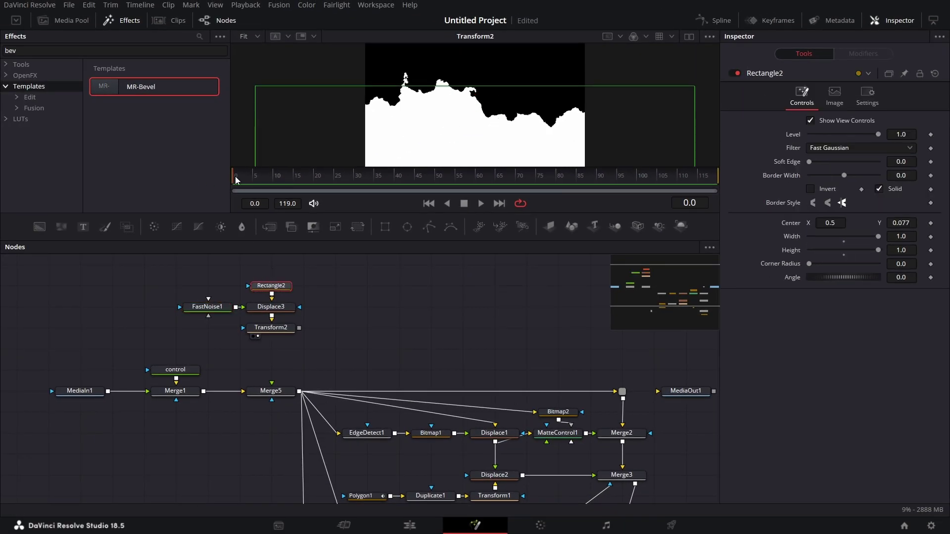
{"action": "left_click_drag", "start_coordinate": [900, 225], "coordinate": [870, 225]}
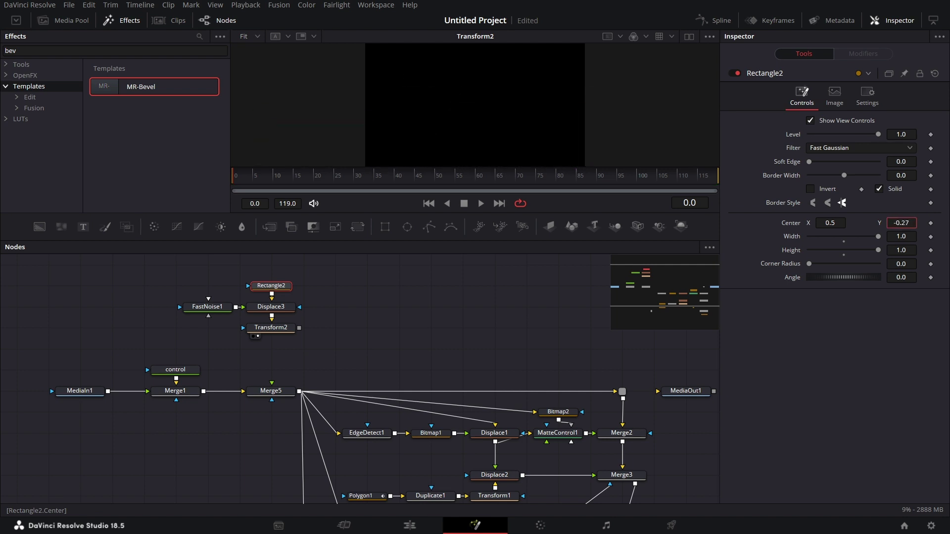
{"action": "left_click_drag", "start_coordinate": [354, 176], "coordinate": [237, 177]}
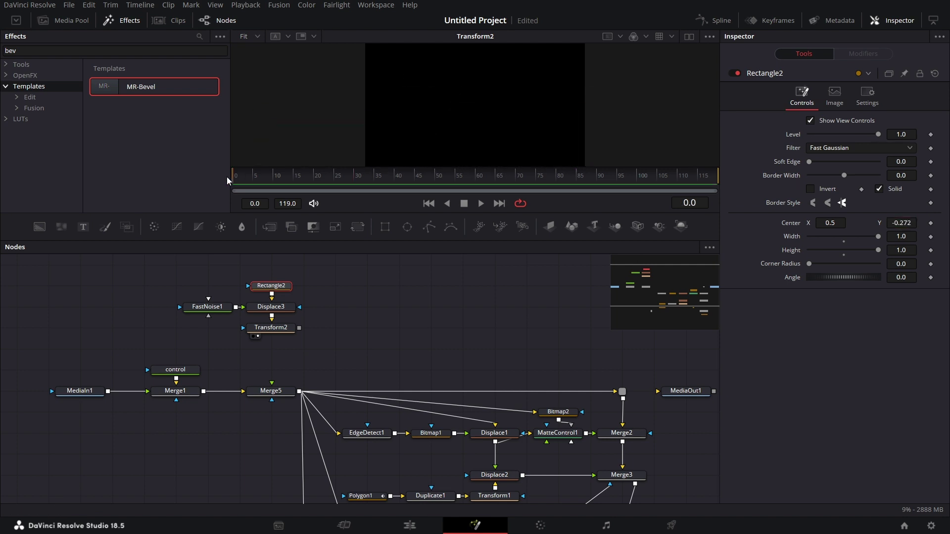
{"action": "left_click", "coordinate": [931, 223]}
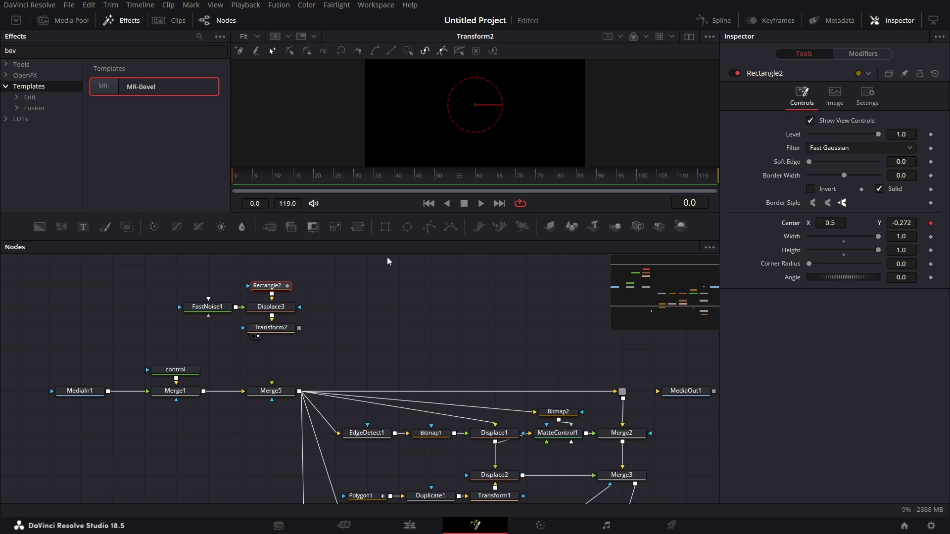
- Keyframe Rectangle2's Center Y at about 0.503 on frame 30 and enlarge the viewer area
{"action": "left_click", "coordinate": [354, 177]}
{"action": "left_click_drag", "start_coordinate": [902, 224], "coordinate": [948, 223]}
{"action": "left_click_drag", "start_coordinate": [948, 223], "coordinate": [949, 223]}
{"action": "left_click_drag", "start_coordinate": [556, 212], "coordinate": [557, 290]}
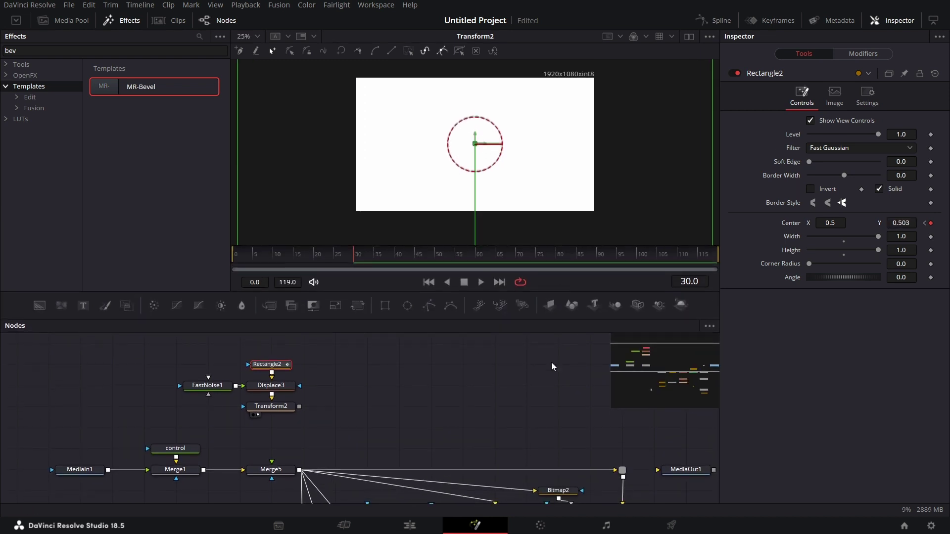
- Smooth both keyframes of Rectangle2's Center displacement curve in the Spline editor, then close the editor
{"action": "left_click_drag", "start_coordinate": [411, 402], "coordinate": [401, 395]}
{"action": "left_click", "coordinate": [723, 19]}
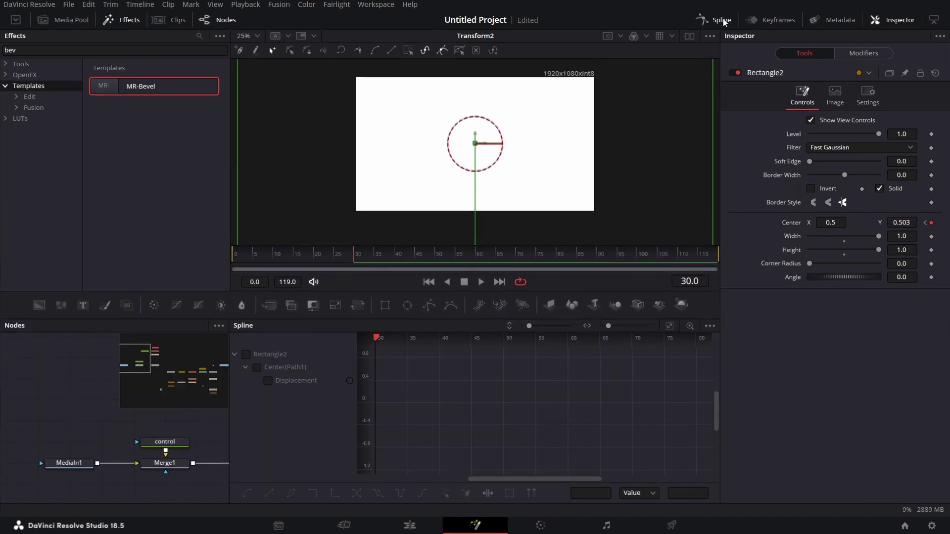
{"action": "left_click", "coordinate": [267, 381]}
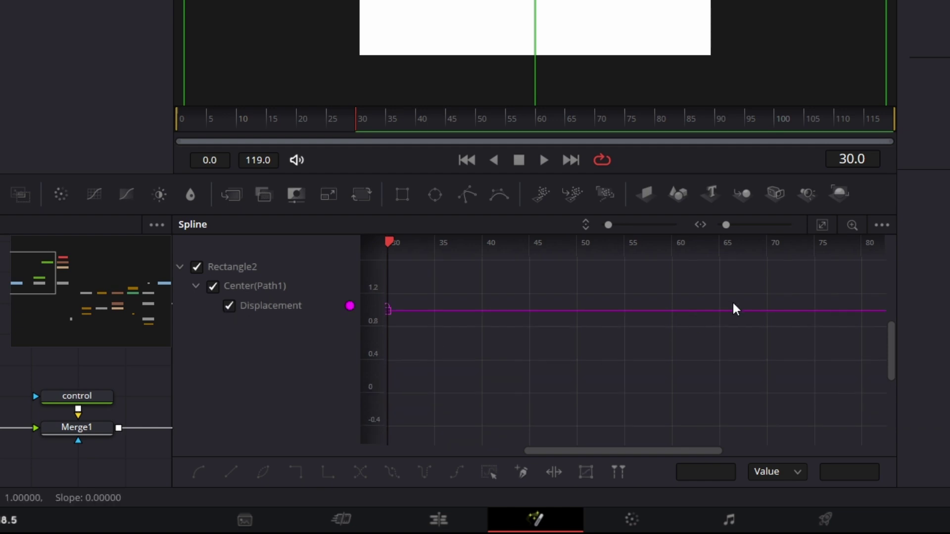
{"action": "left_click", "coordinate": [822, 223]}
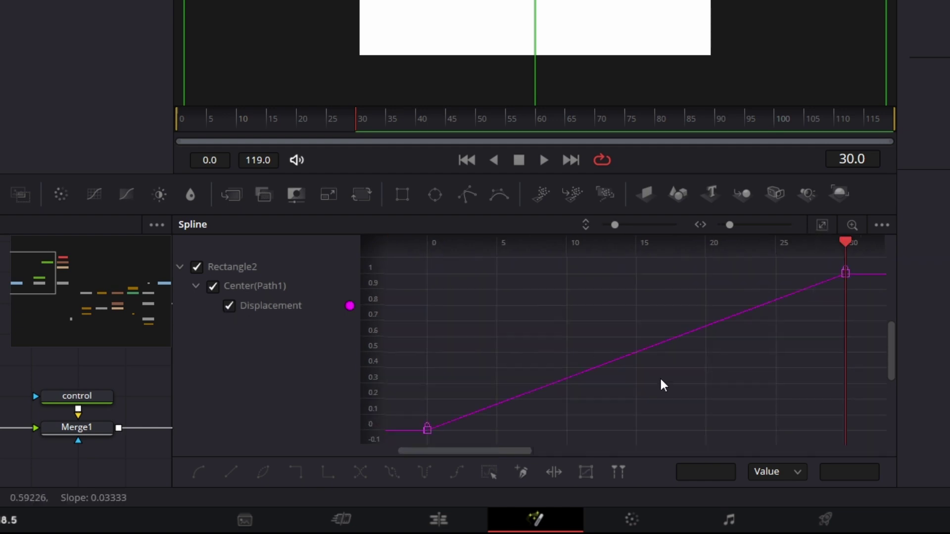
{"action": "left_click", "coordinate": [485, 474]}
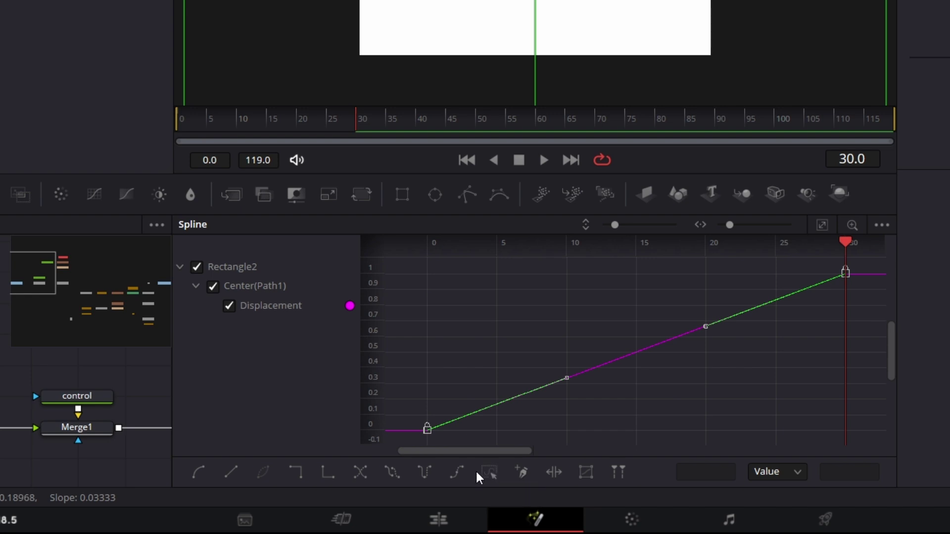
{"action": "key", "text": "s"}
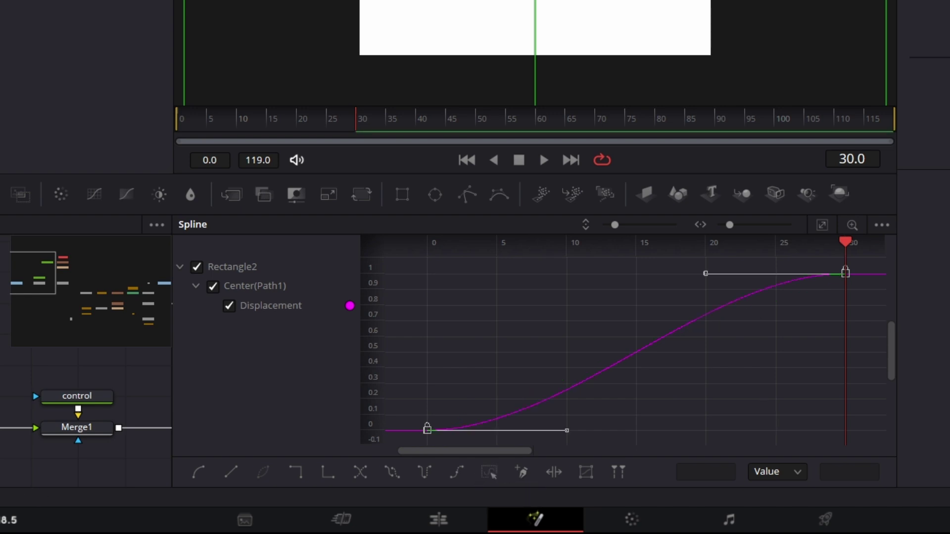
{"action": "key", "text": "F8"}
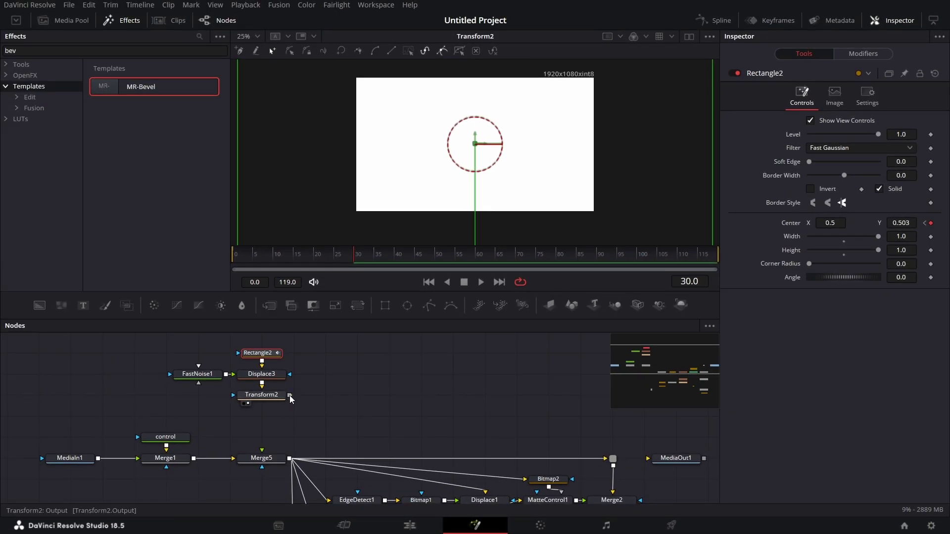
- Feed Transform2 into Merge5's effect mask, Merge1 into its foreground and a new transparent Background node into its background
{"action": "left_click_drag", "start_coordinate": [289, 396], "coordinate": [262, 470]}
{"action": "left_click_drag", "start_coordinate": [291, 424], "coordinate": [311, 388]}
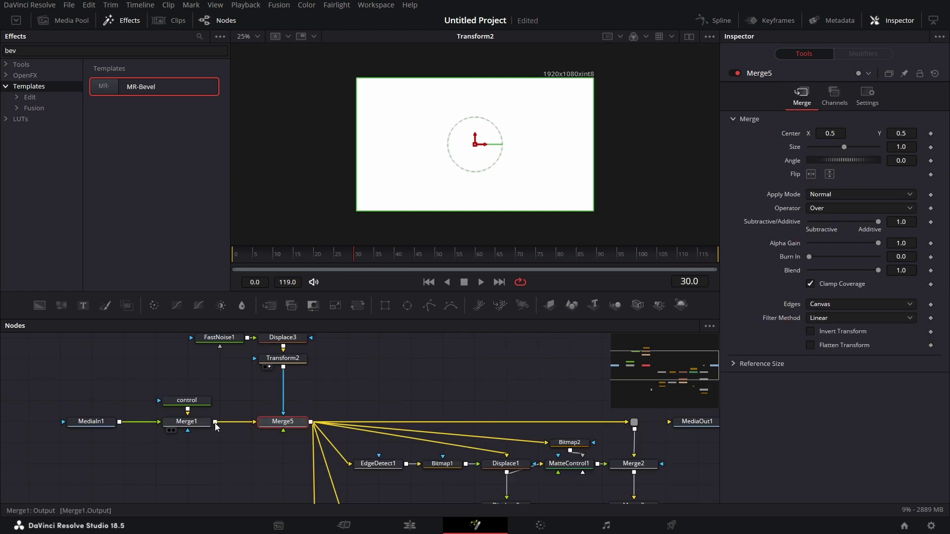
{"action": "left_click_drag", "start_coordinate": [215, 423], "coordinate": [284, 432]}
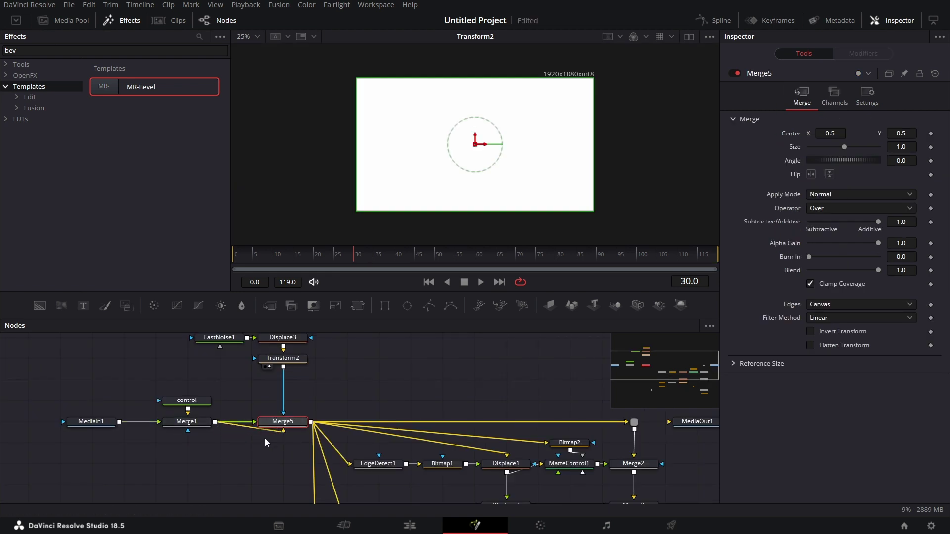
{"action": "left_click_drag", "start_coordinate": [61, 305], "coordinate": [283, 433]}
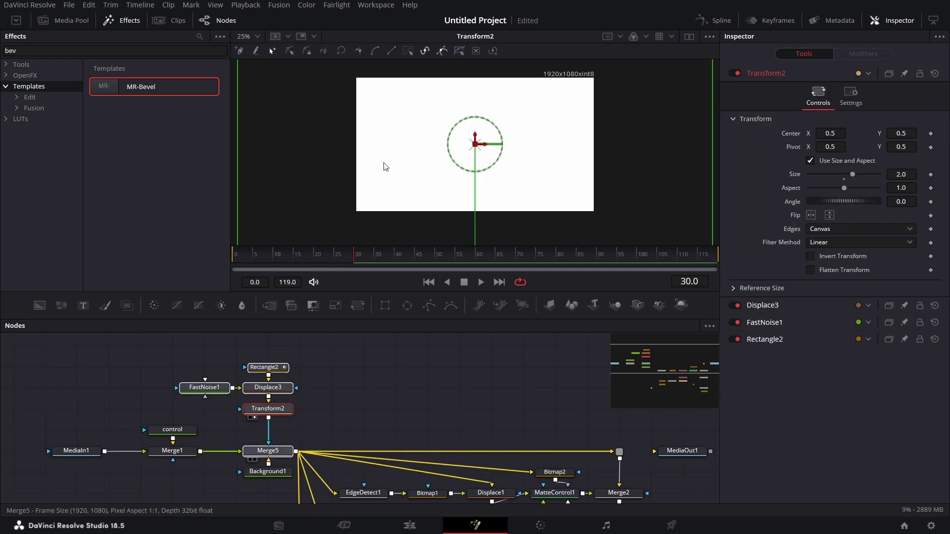
- Play the logo reveal from frame 0 with Merge5 shown in the viewer
{"action": "left_click", "coordinate": [236, 261]}
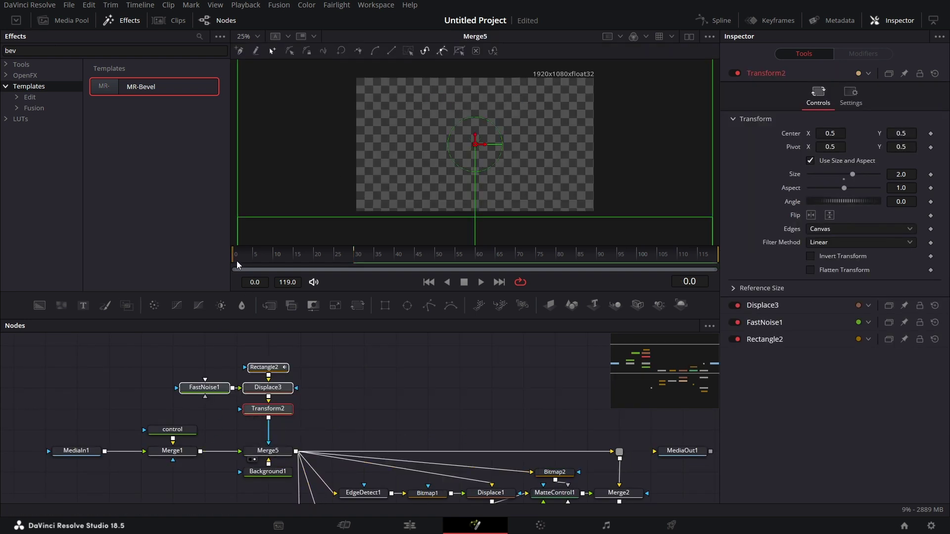
{"action": "left_click", "coordinate": [480, 282]}
{"action": "left_click_drag", "start_coordinate": [436, 436], "coordinate": [355, 393]}
{"action": "left_click_drag", "start_coordinate": [566, 481], "coordinate": [539, 430]}
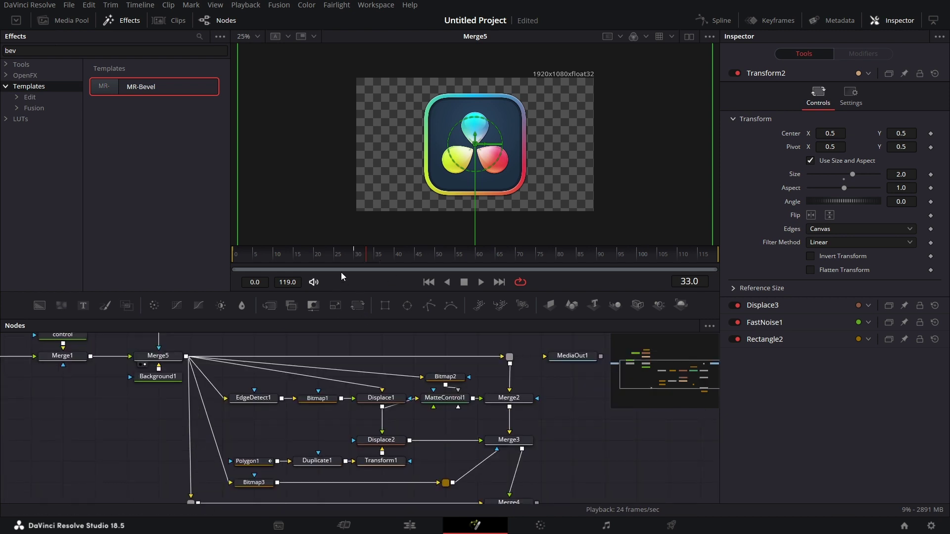
- Show Merge4 in the viewer and keyframe Rectangle1's Center X at about 1.692 on frame 35
{"action": "left_click", "coordinate": [373, 255]}
{"action": "left_click_drag", "start_coordinate": [561, 464], "coordinate": [527, 370]}
{"action": "left_click", "coordinate": [485, 430]}
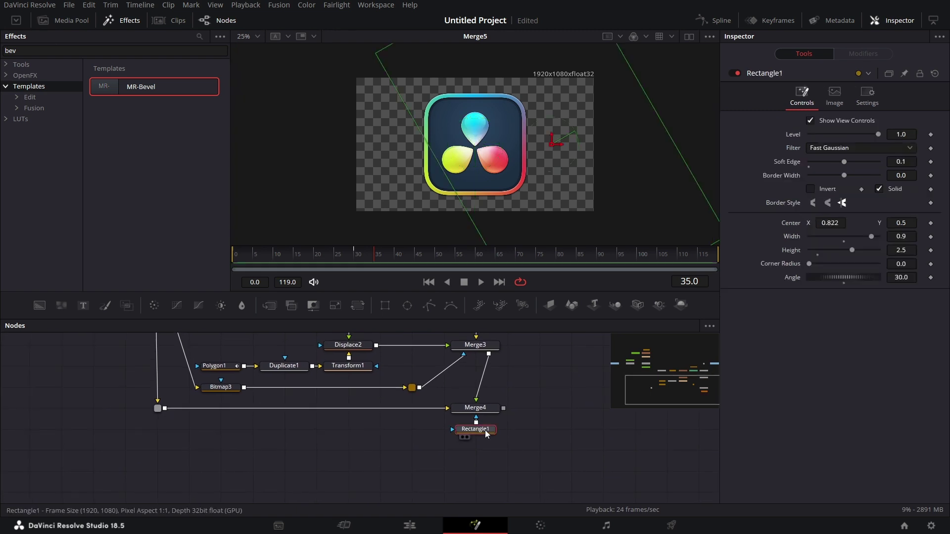
{"action": "left_click_drag", "start_coordinate": [489, 409], "coordinate": [512, 200]}
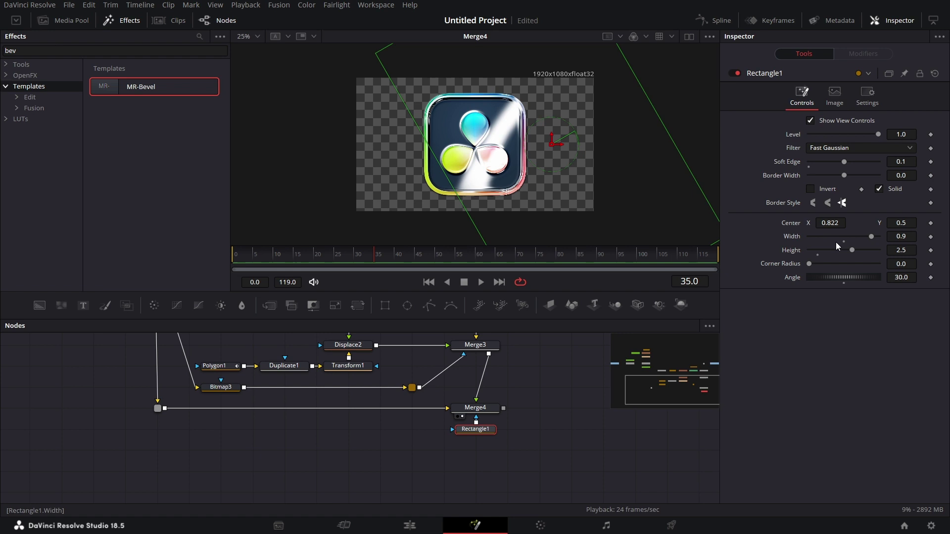
{"action": "left_click_drag", "start_coordinate": [834, 225], "coordinate": [942, 225]}
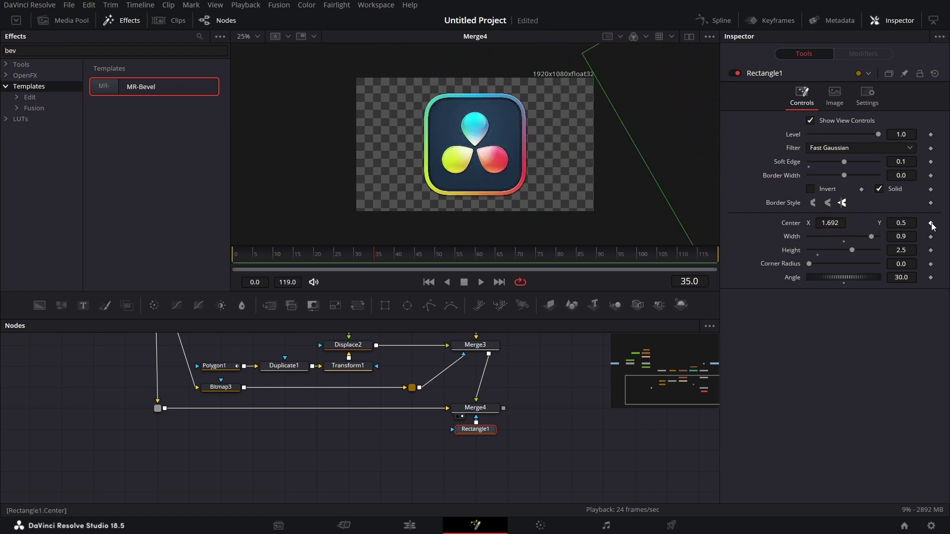
{"action": "left_click", "coordinate": [931, 224]}
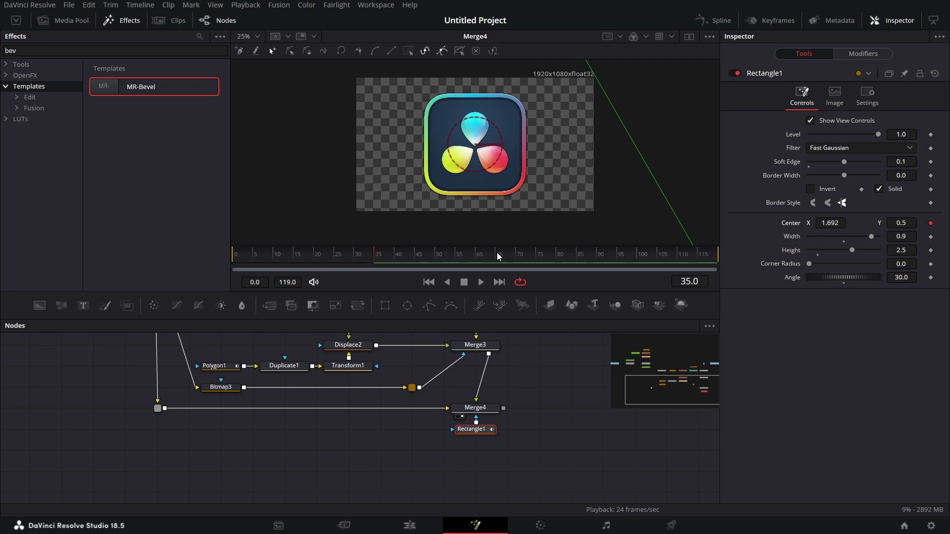
- Set Rectangle1's Center X to about -0.689 at frame 75 to sweep the mask across the logo
{"action": "left_click", "coordinate": [536, 251]}
{"action": "left_click_drag", "start_coordinate": [837, 225], "coordinate": [0, 225]}
{"action": "left_click_drag", "start_coordinate": [708, 224], "coordinate": [691, 224]}
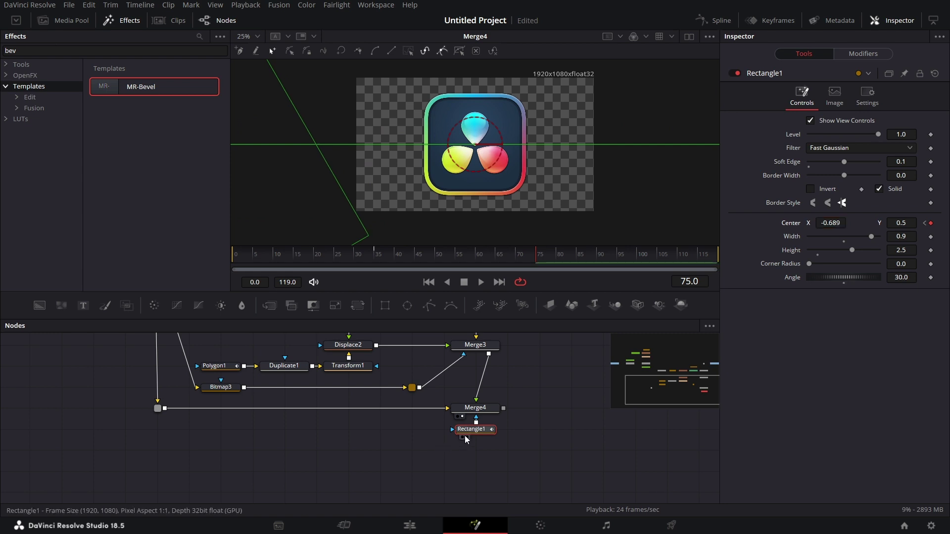
- Apply In-out Cubic easing to Rectangle1's Center displacement keyframes between frames 35 and 75
{"action": "left_click", "coordinate": [725, 20]}
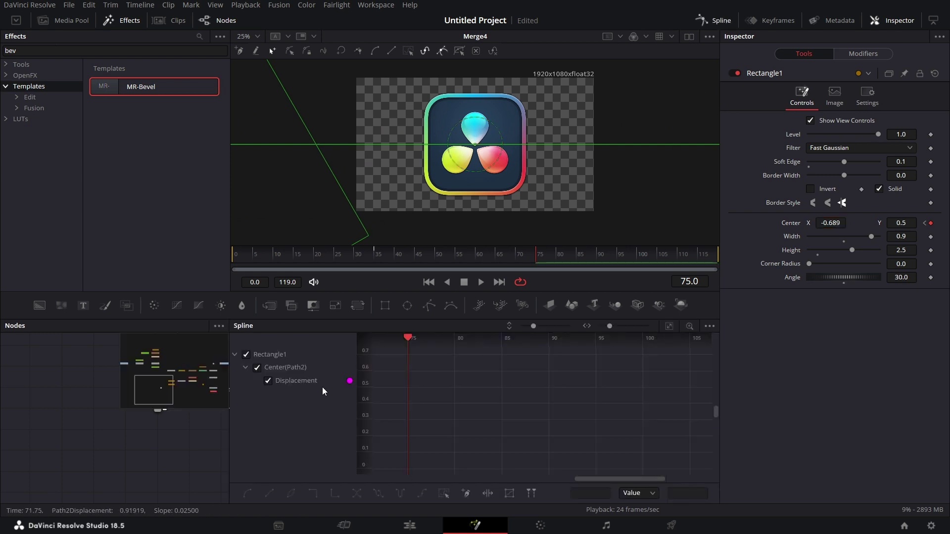
{"action": "left_click", "coordinate": [669, 327]}
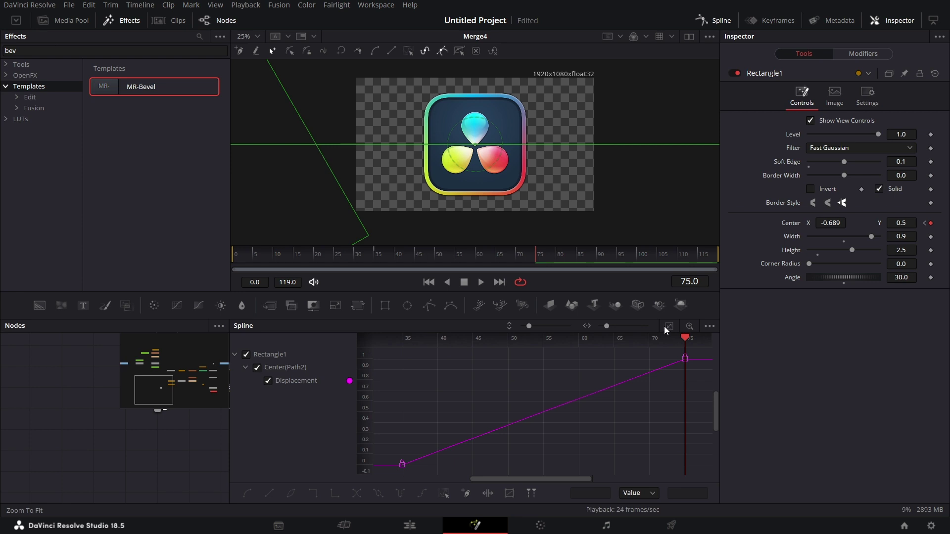
{"action": "left_click", "coordinate": [446, 493]}
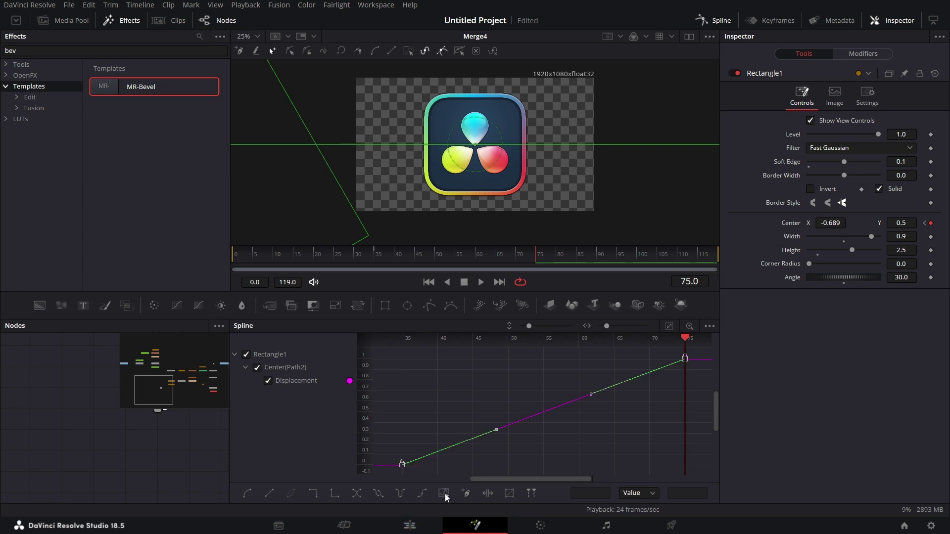
{"action": "right_click", "coordinate": [685, 358]}
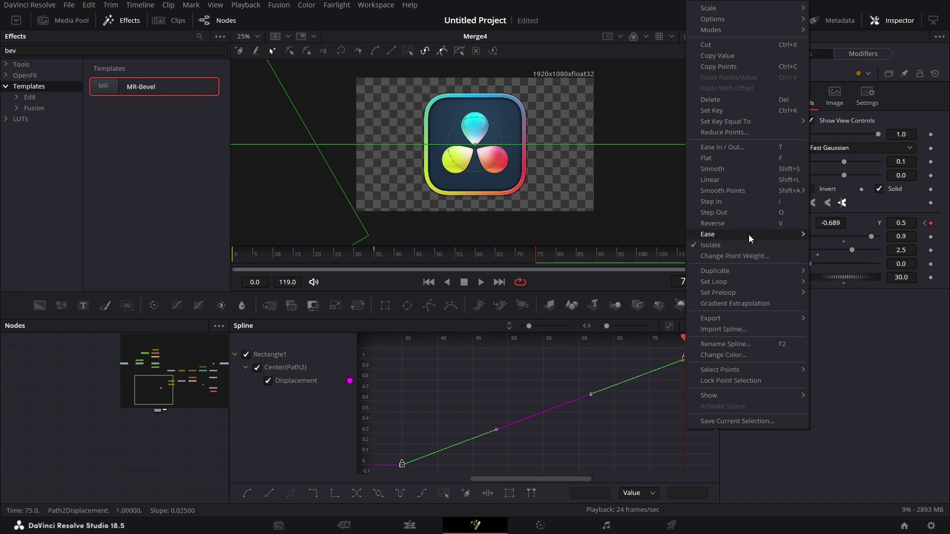
{"action": "mouse_move", "coordinate": [749, 235]}
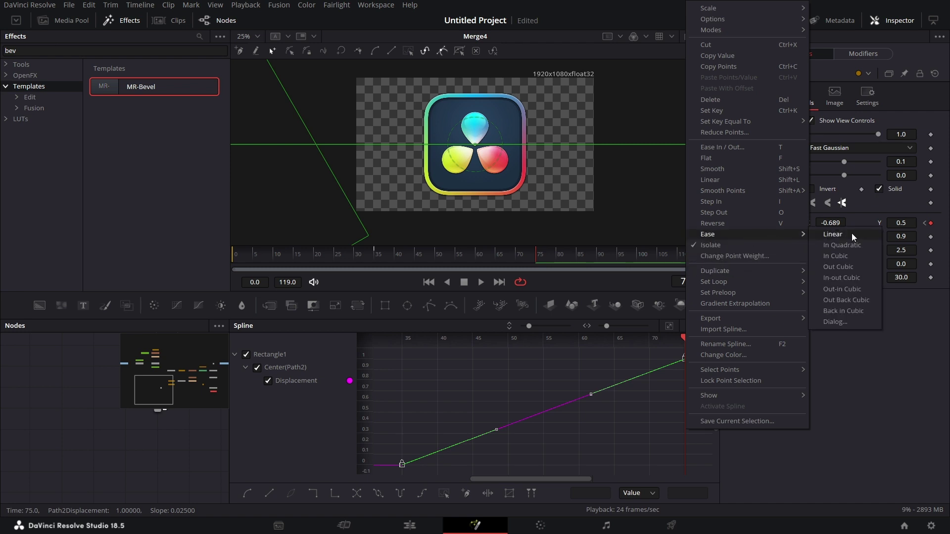
{"action": "left_click", "coordinate": [858, 279]}
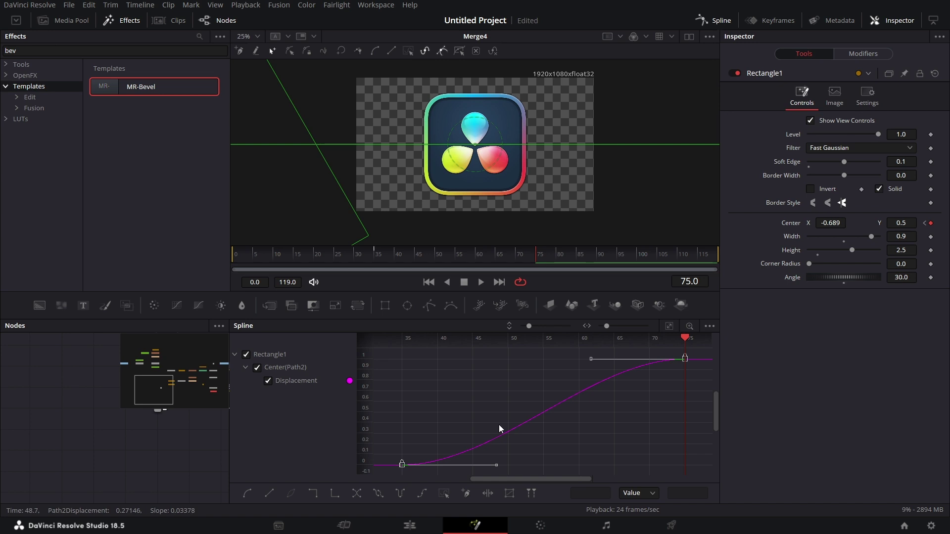
{"action": "left_click", "coordinate": [721, 21]}
- Add a Transform node after Merge4 and feed it with Merge4's output
{"action": "scroll", "coordinate": [503, 429], "scroll_direction": "up", "scroll_amount": 3}
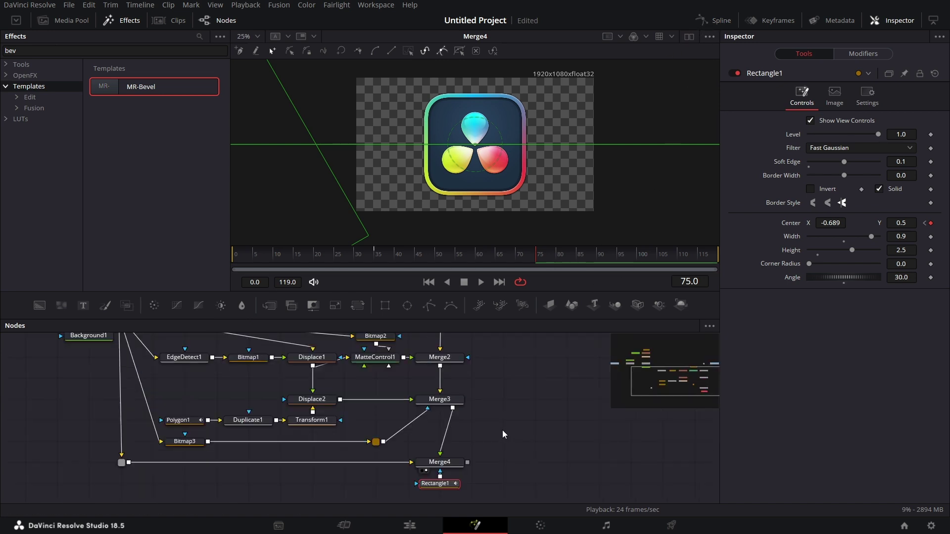
{"action": "left_click_drag", "start_coordinate": [503, 429], "coordinate": [470, 433]}
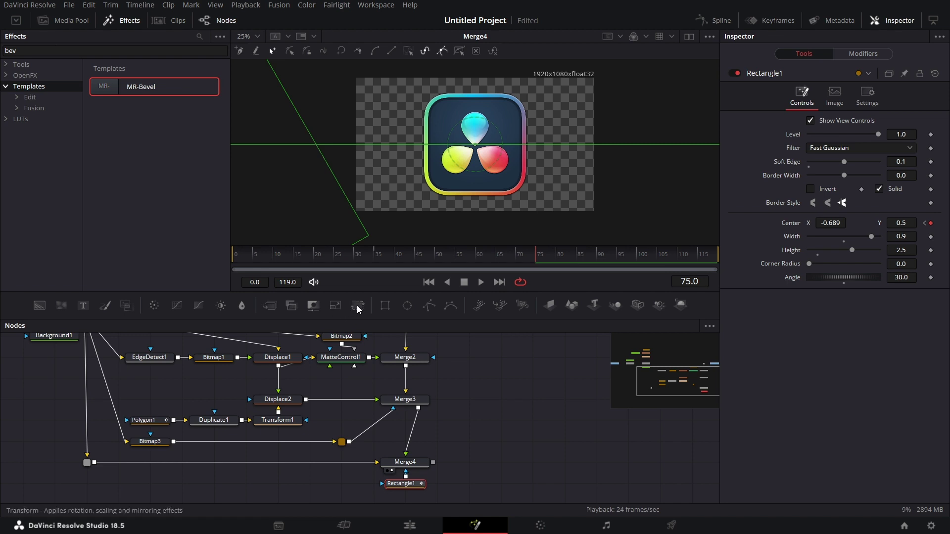
{"action": "left_click_drag", "start_coordinate": [358, 307], "coordinate": [515, 463]}
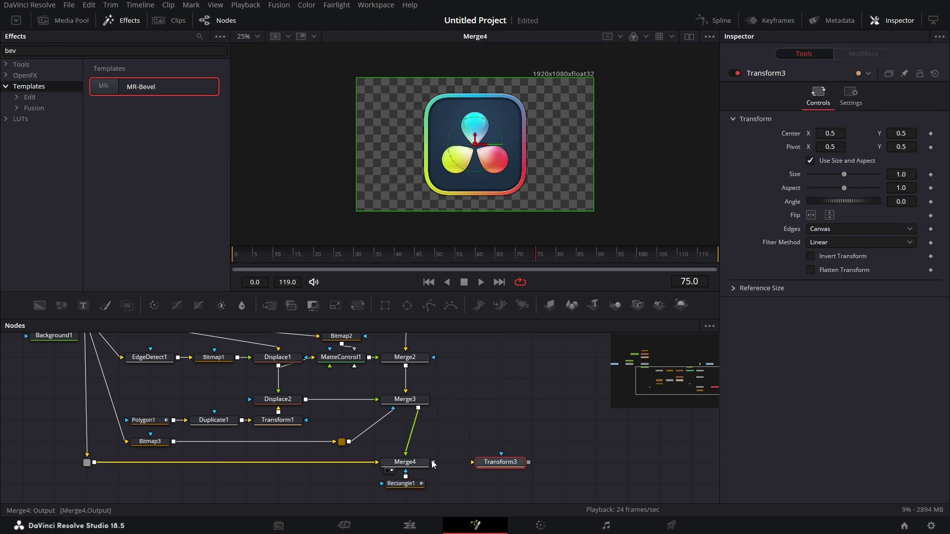
{"action": "left_click_drag", "start_coordinate": [433, 463], "coordinate": [477, 463]}
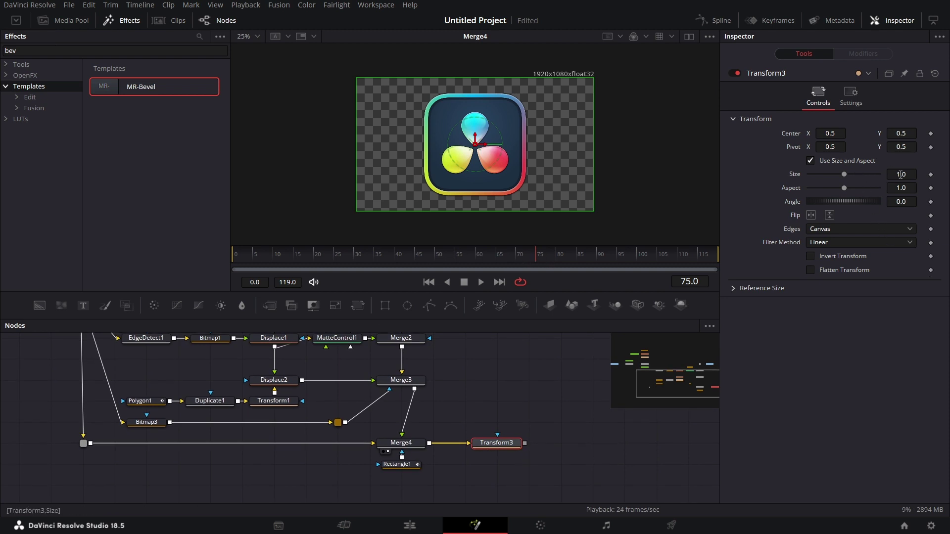
- Show Transform3 in the viewer and set its Size to 0.6
{"action": "left_click_drag", "start_coordinate": [902, 175], "coordinate": [829, 175]}
{"action": "left_click_drag", "start_coordinate": [511, 444], "coordinate": [485, 170]}
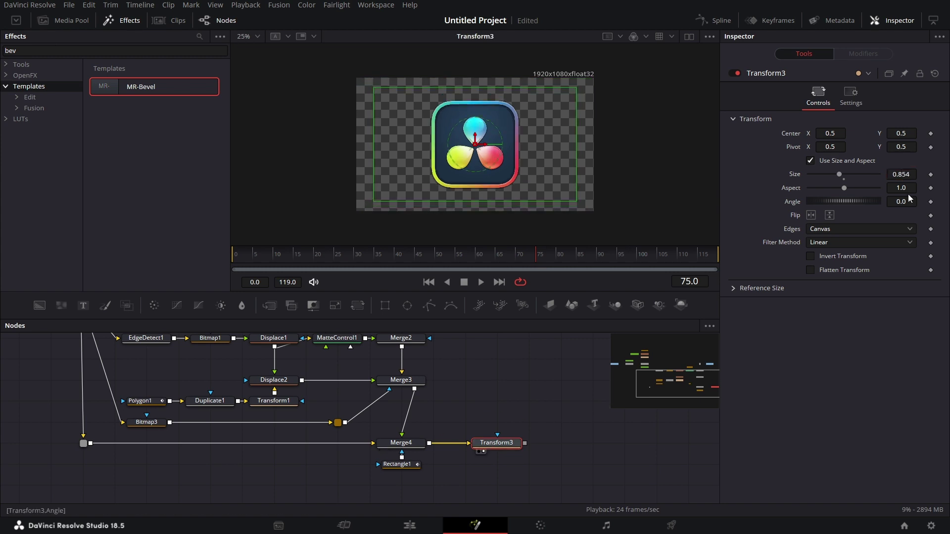
{"action": "left_click_drag", "start_coordinate": [908, 175], "coordinate": [853, 175]}
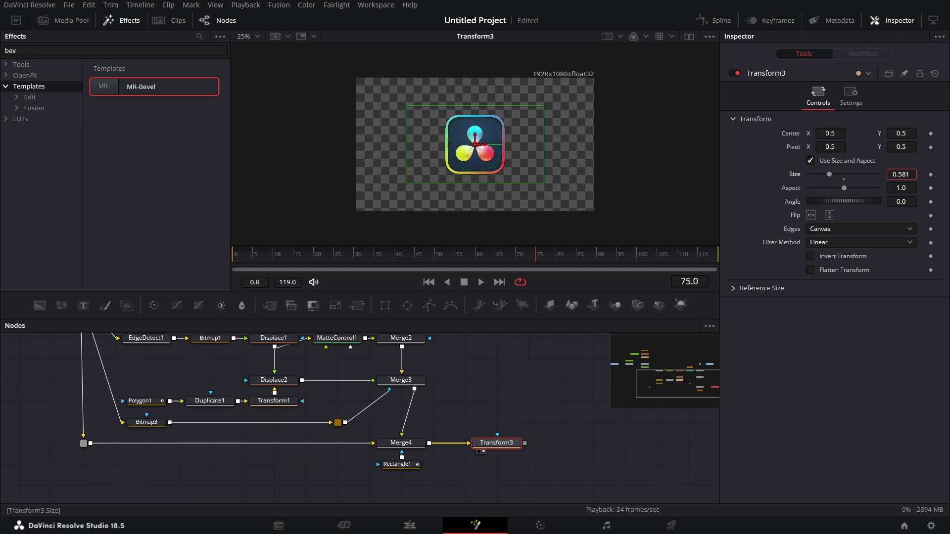
{"action": "left_click", "coordinate": [915, 173]}
{"action": "type", "text": "0.6"}
{"action": "key", "text": "Return"}
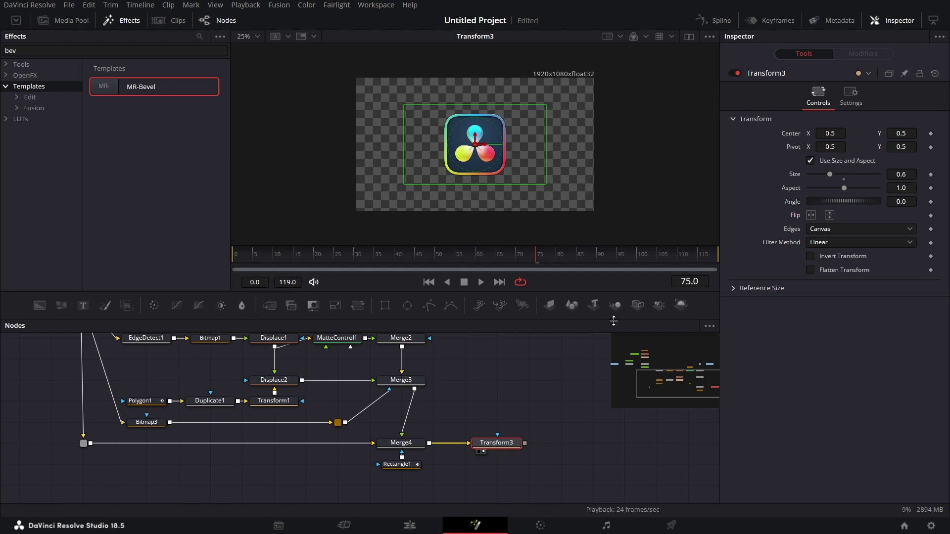
- Keyframe Transform3's Size at 0.6 on frame 0 and at 0.75 on the last frame, 119
{"action": "left_click", "coordinate": [236, 259]}
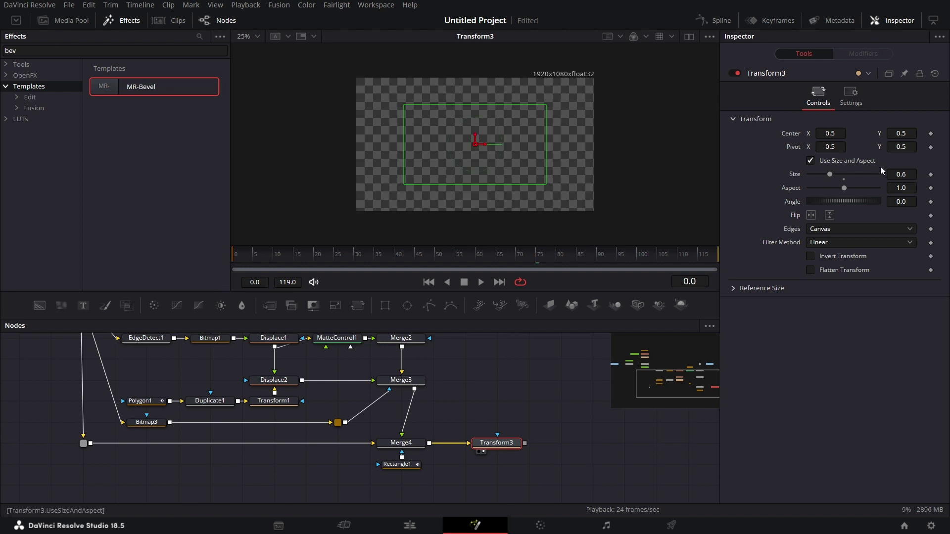
{"action": "left_click", "coordinate": [931, 174]}
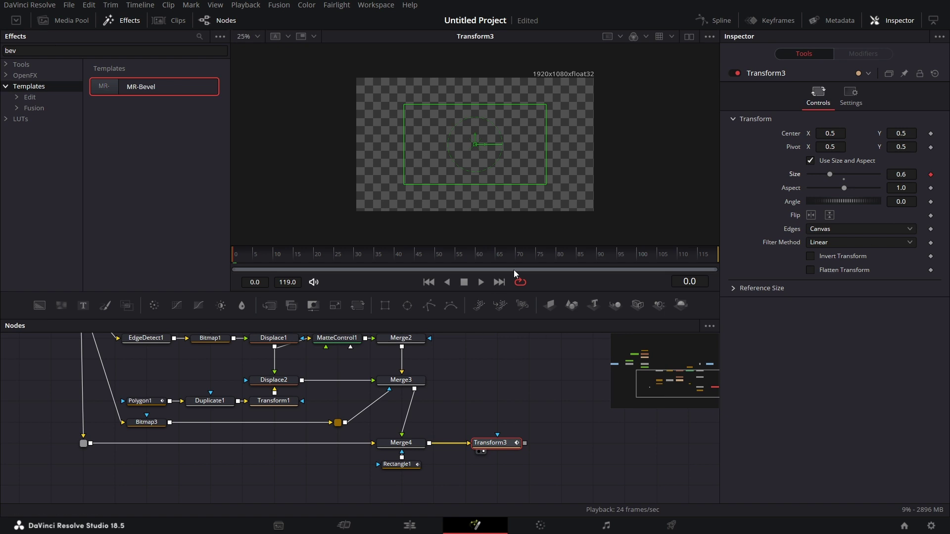
{"action": "left_click", "coordinate": [500, 283]}
{"action": "left_click", "coordinate": [911, 174]}
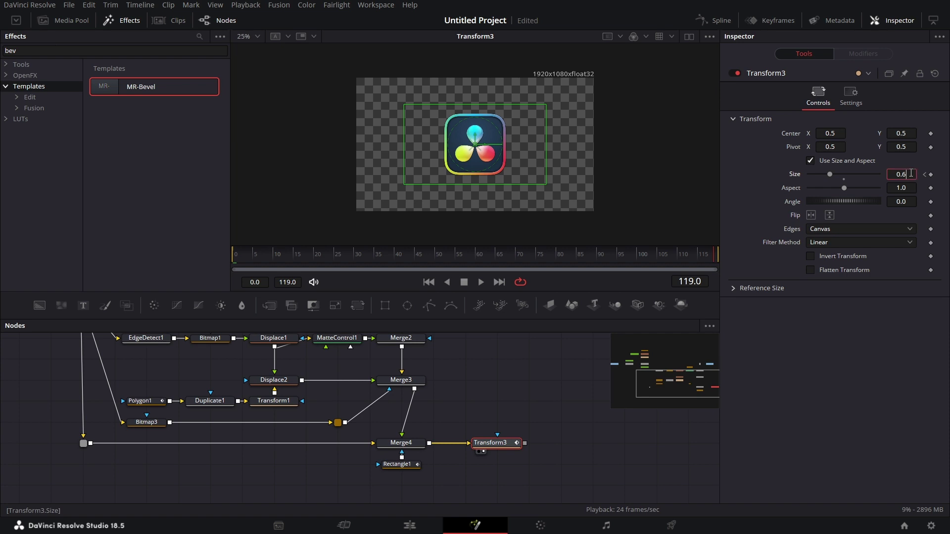
{"action": "key", "text": "Tab"}
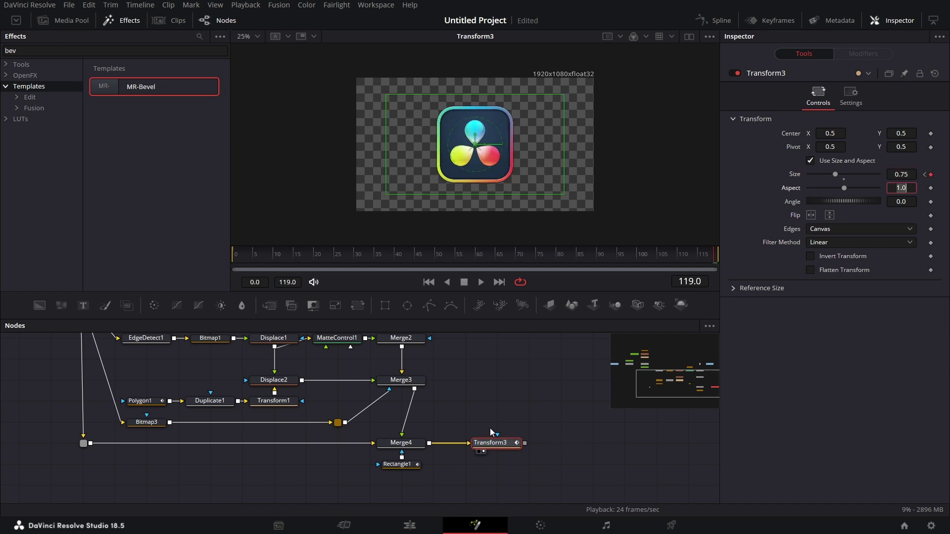
- Apply Out Cubic easing to both of Transform3's Size keyframes
{"action": "left_click", "coordinate": [496, 444]}
{"action": "left_click", "coordinate": [723, 24]}
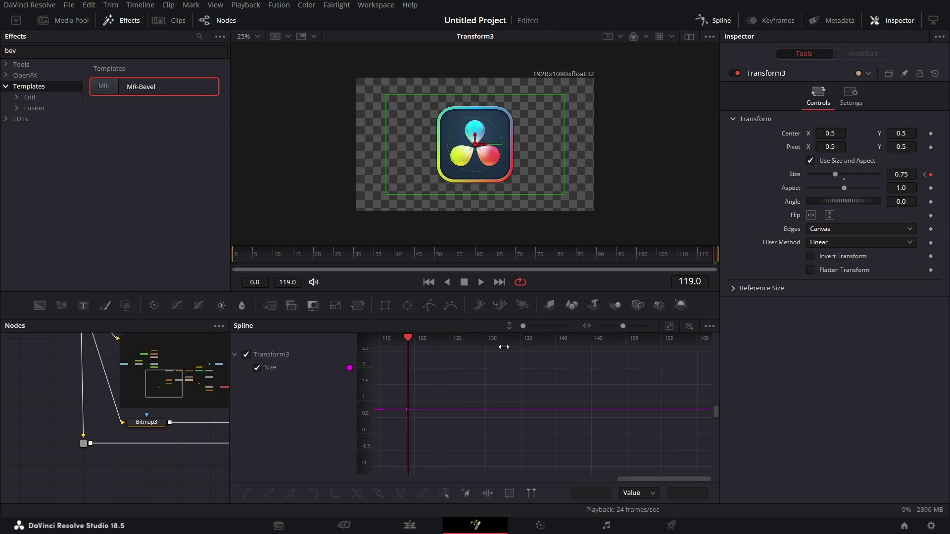
{"action": "left_click", "coordinate": [669, 327]}
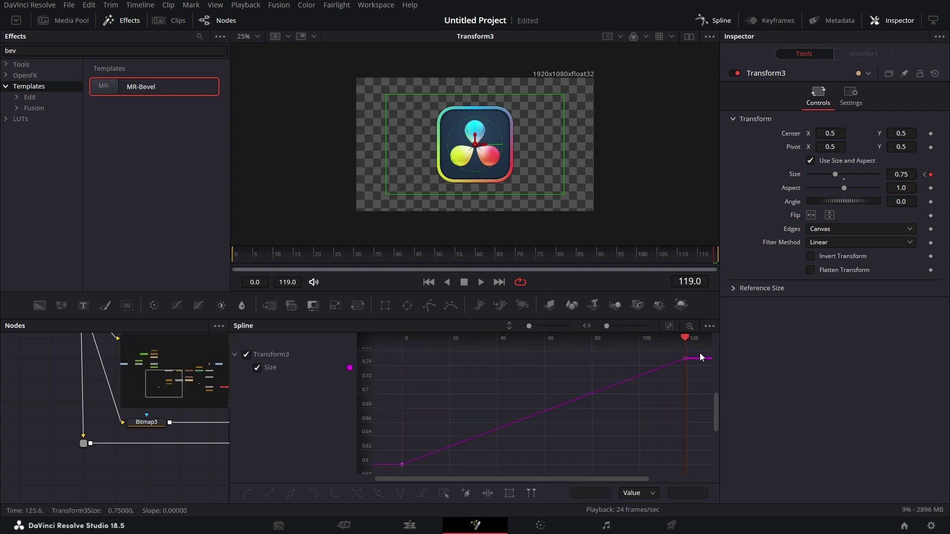
{"action": "left_click_drag", "start_coordinate": [698, 355], "coordinate": [390, 469]}
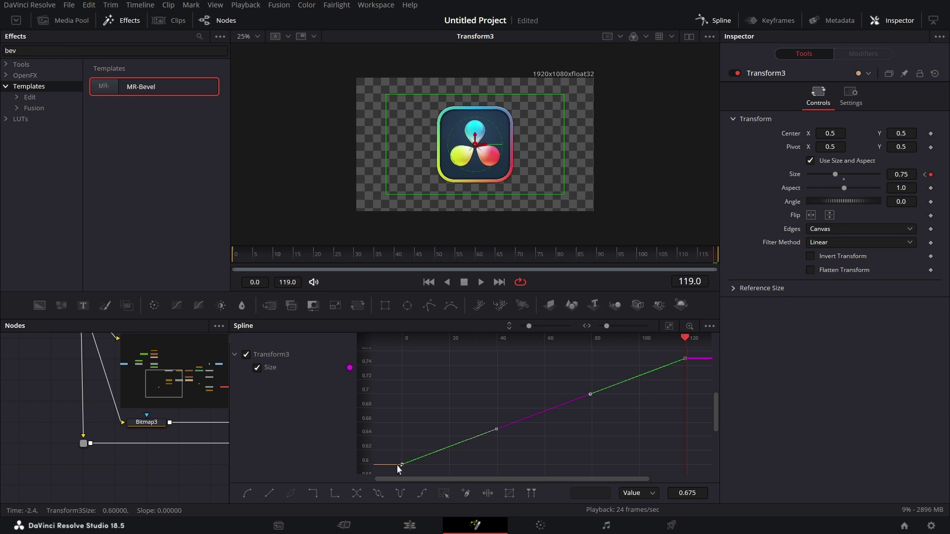
{"action": "right_click", "coordinate": [400, 467]}
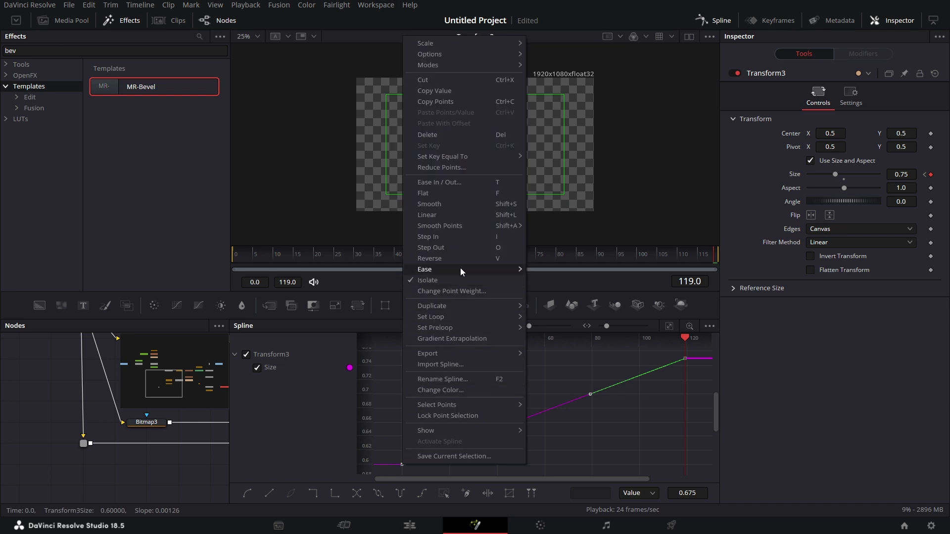
{"action": "mouse_move", "coordinate": [474, 269]}
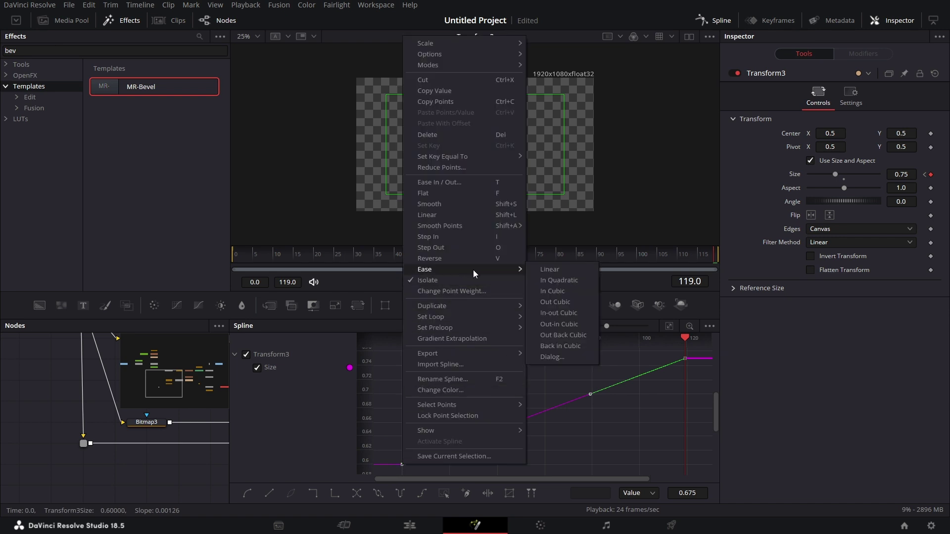
{"action": "left_click", "coordinate": [570, 302]}
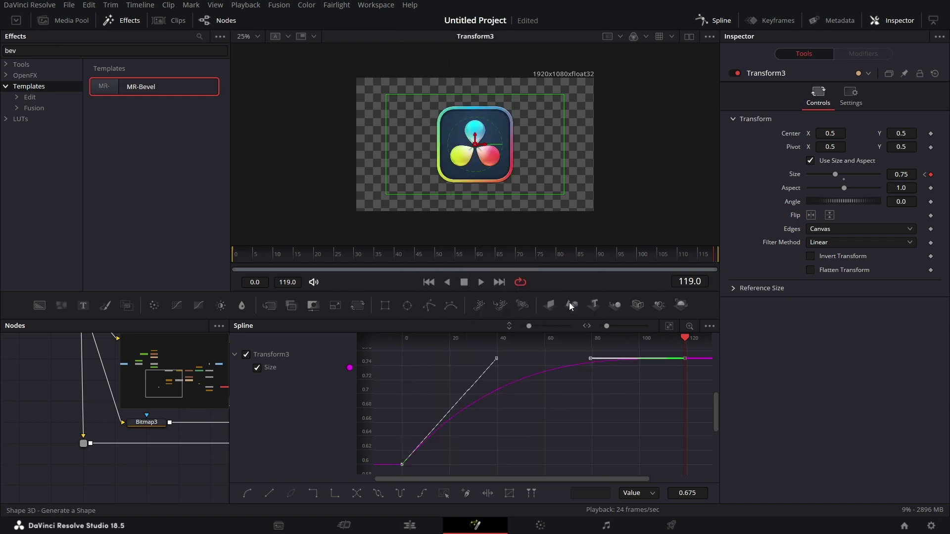
{"action": "left_click", "coordinate": [727, 23]}
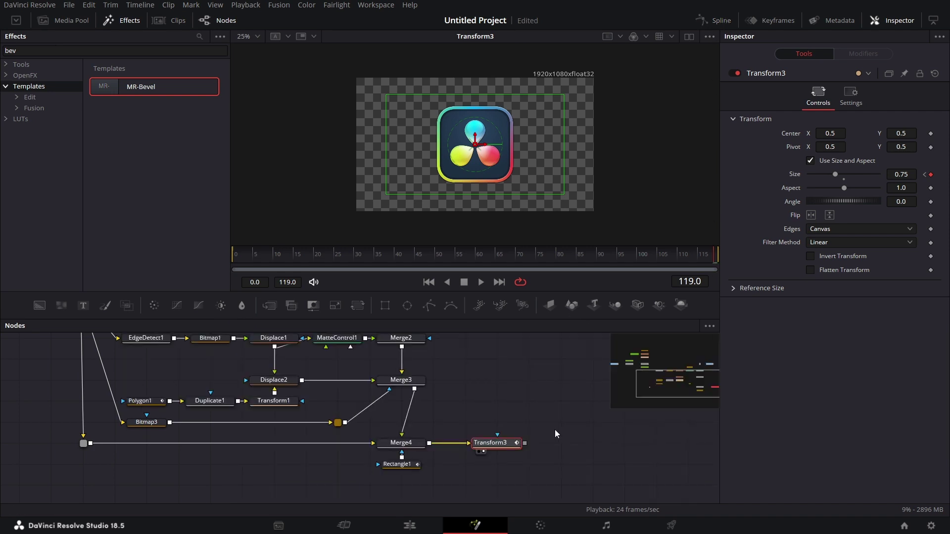
- Add a Background node near Transform3 and set its colour type to Four Corner
{"action": "mouse_move", "coordinate": [555, 430]}
{"action": "left_mouse_down"}
{"action": "mouse_move", "coordinate": [535, 436]}
{"action": "mouse_move", "coordinate": [543, 436]}
{"action": "left_mouse_up"}
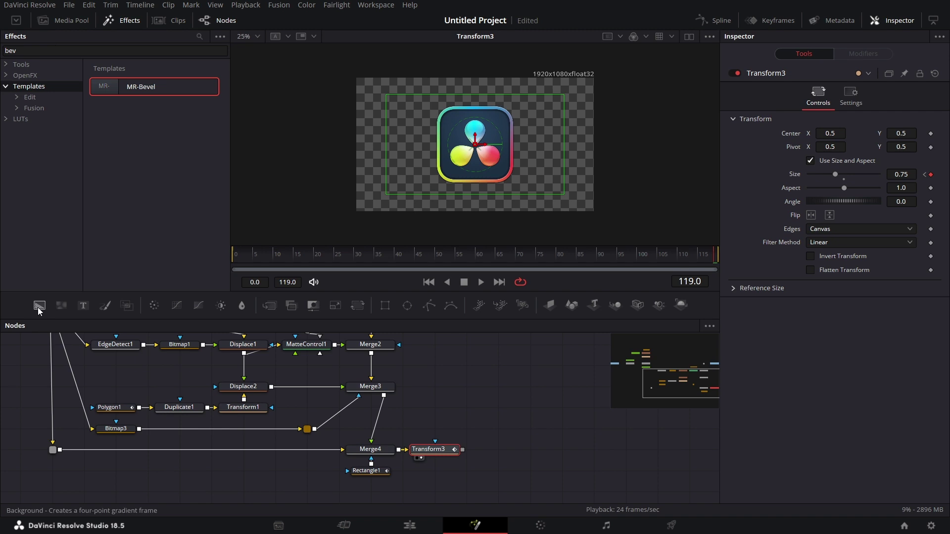
{"action": "left_click_drag", "start_coordinate": [39, 310], "coordinate": [602, 474]}
{"action": "left_click_drag", "start_coordinate": [513, 471], "coordinate": [514, 471]}
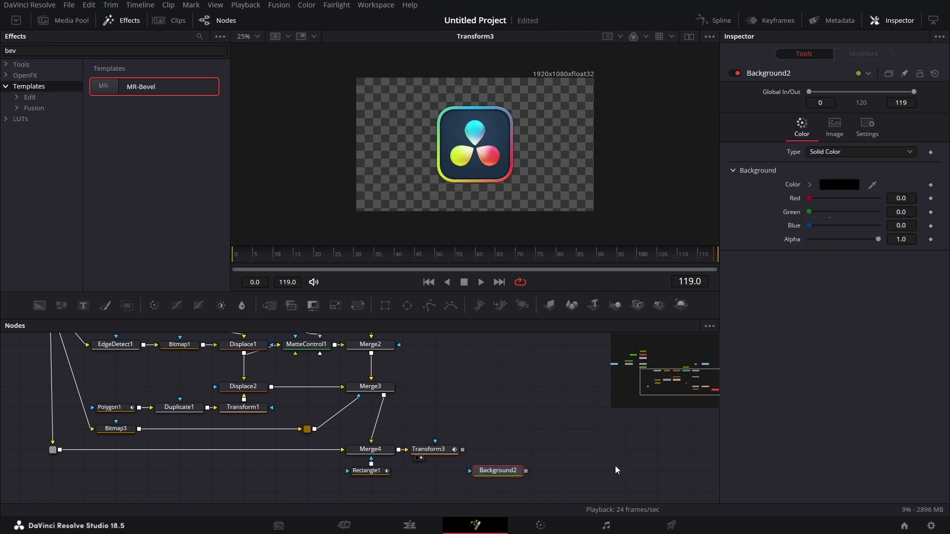
{"action": "left_click", "coordinate": [851, 153]}
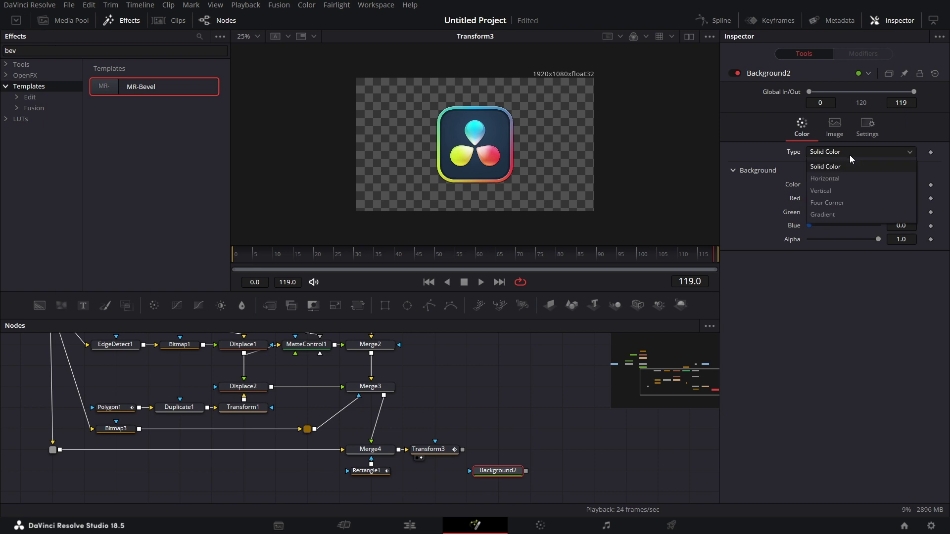
{"action": "left_click", "coordinate": [841, 206]}
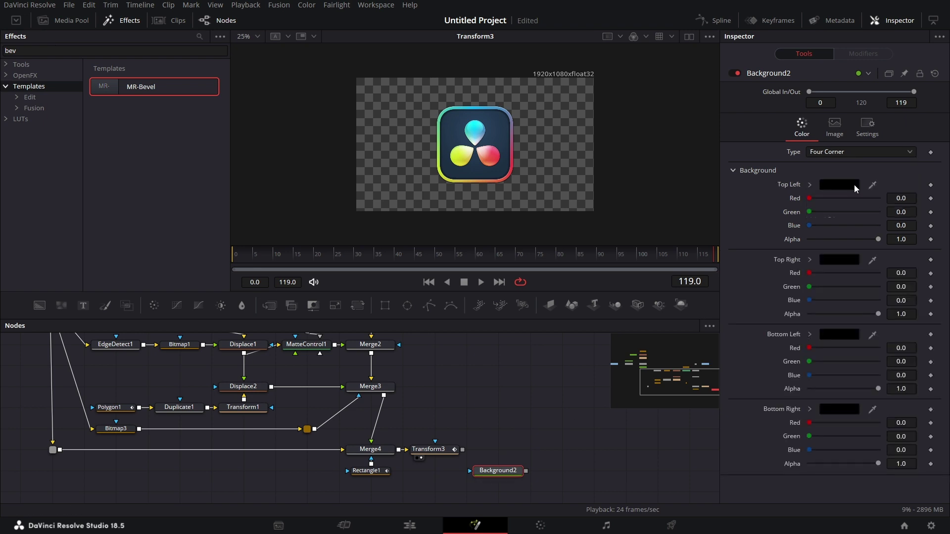
- Set Background2's Top Left colour to the magenta #e80686
{"action": "left_click", "coordinate": [845, 185]}
{"action": "left_click", "coordinate": [474, 169]}
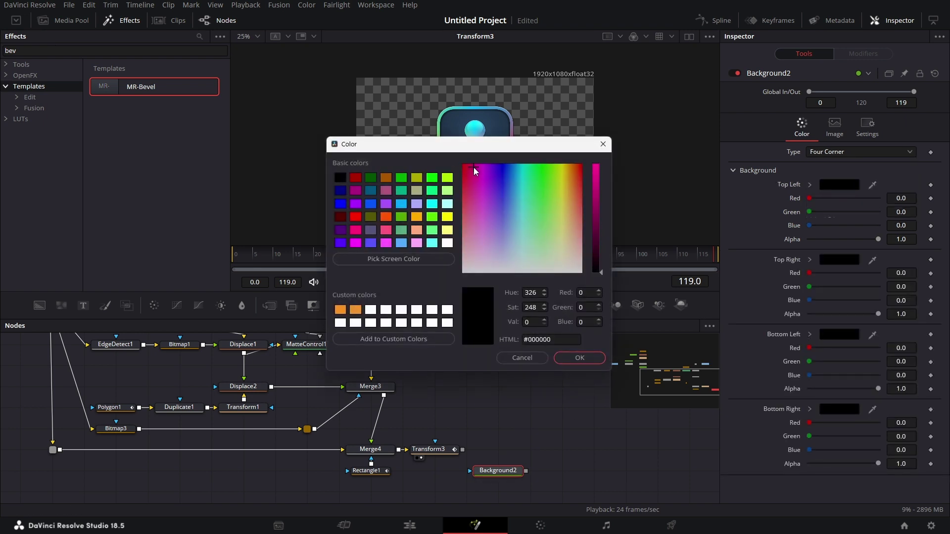
{"action": "left_click", "coordinate": [597, 169]}
{"action": "left_click", "coordinate": [596, 198]}
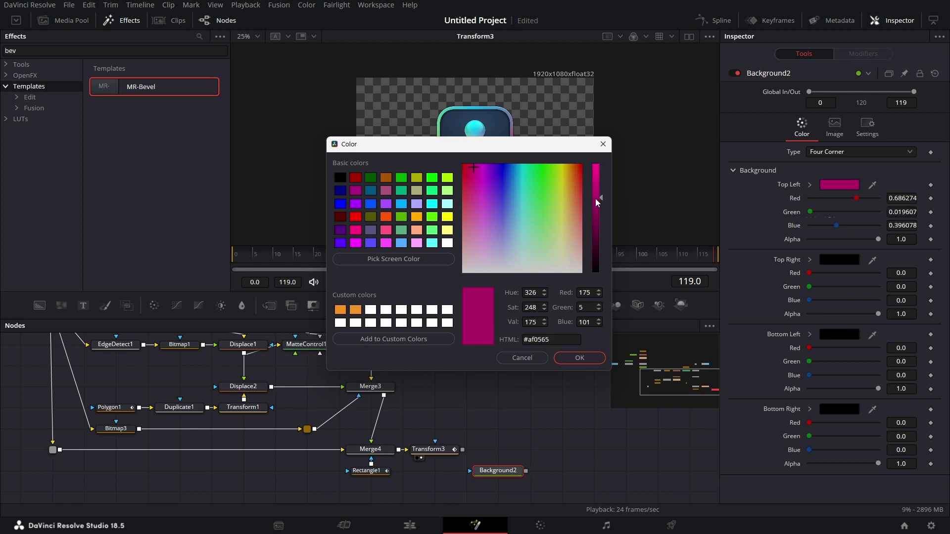
{"action": "left_click", "coordinate": [595, 174]}
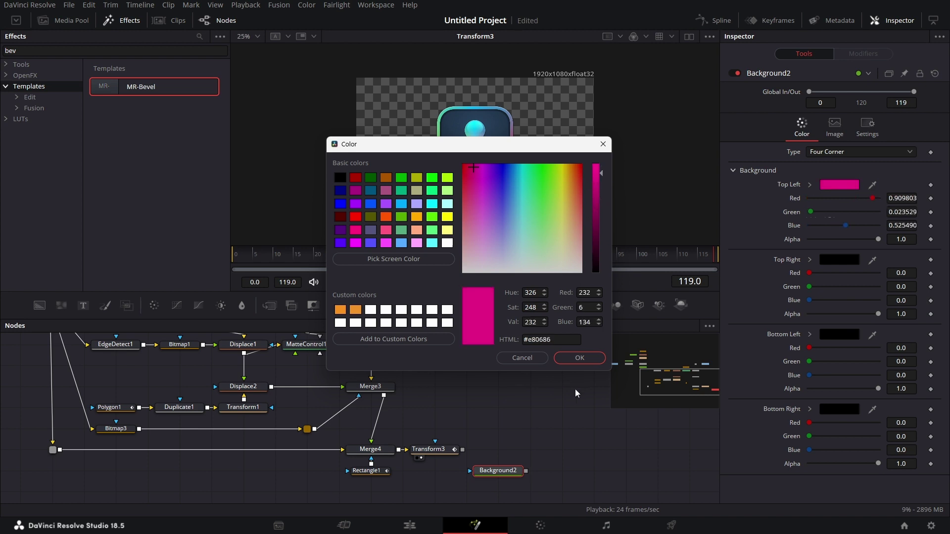
{"action": "left_click", "coordinate": [586, 361]}
- Set Background2's Top Right colour to a crimson of about red 0.890, green 0.020 and blue 0.298
{"action": "left_click", "coordinate": [846, 260]}
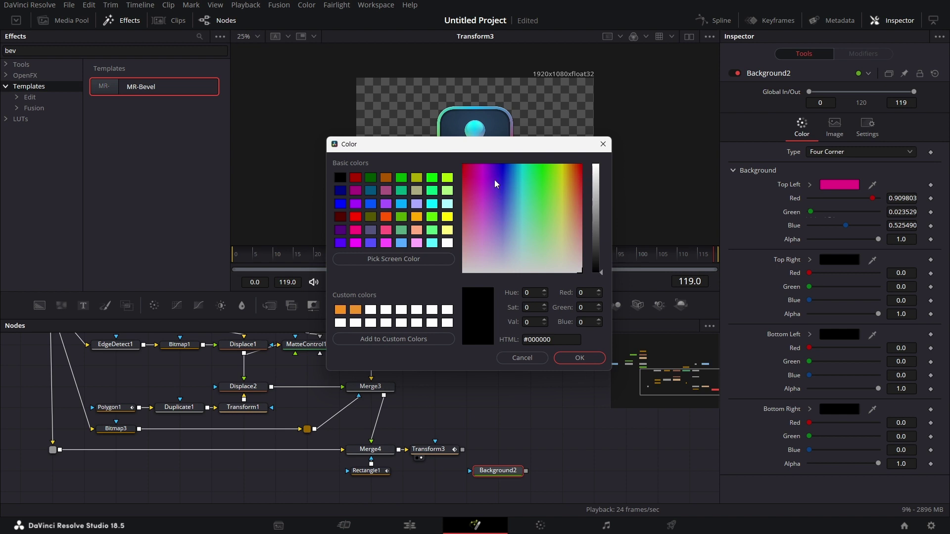
{"action": "left_click", "coordinate": [469, 167]}
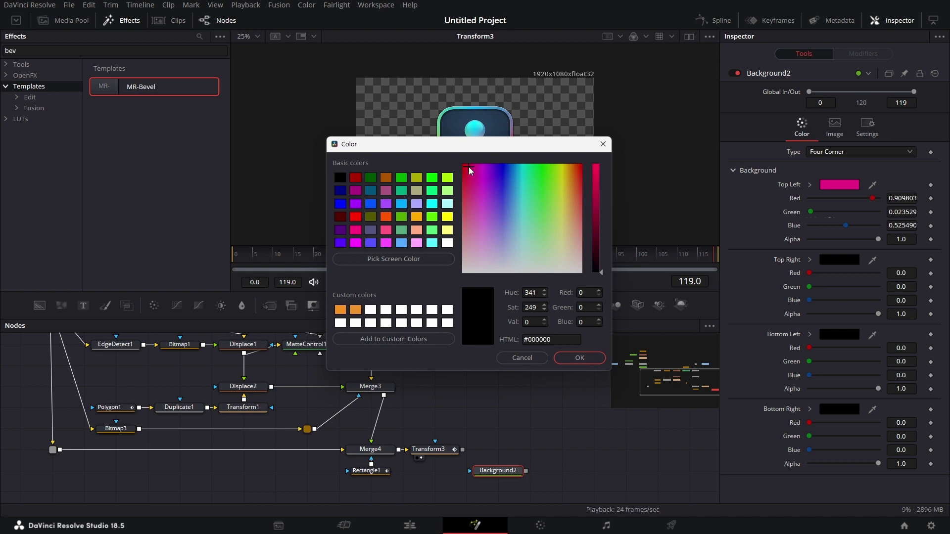
{"action": "left_click", "coordinate": [594, 176]}
{"action": "left_click", "coordinate": [580, 358]}
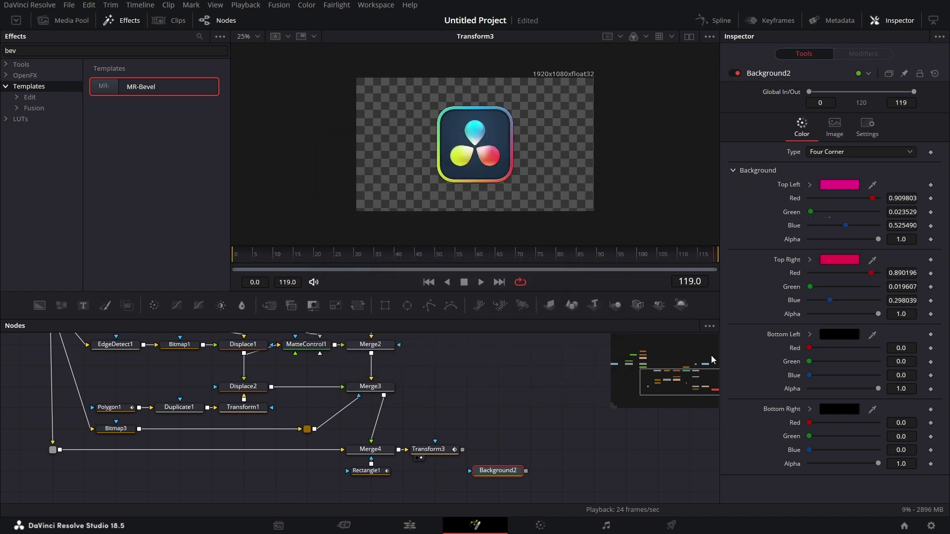
- Set Background2's Bottom Left colour to a magenta of about red 0.796, green 0.047 and blue 0.498
{"action": "left_click", "coordinate": [844, 334]}
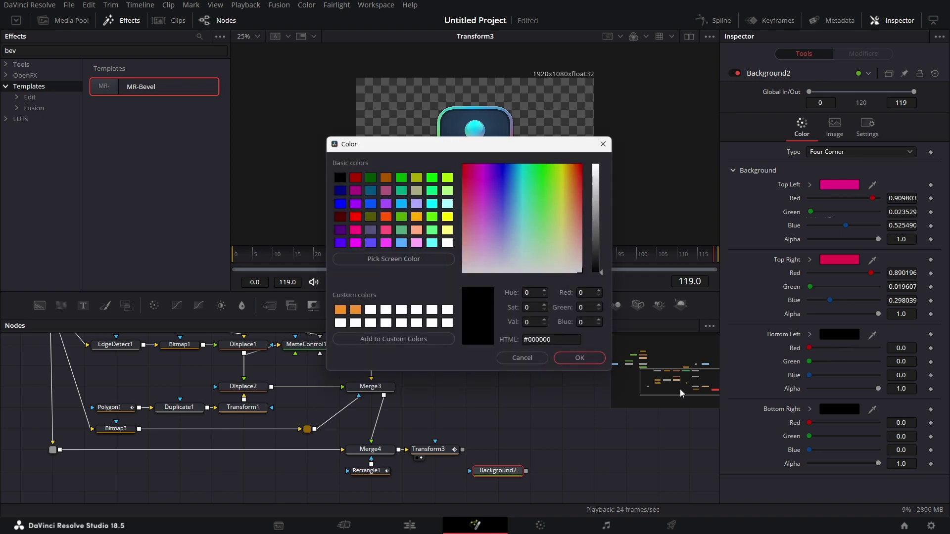
{"action": "left_click", "coordinate": [474, 170]}
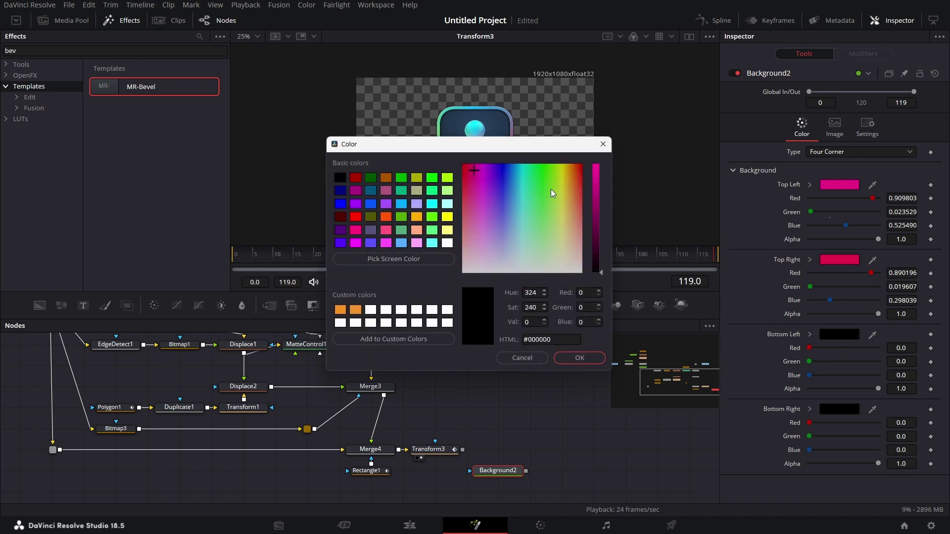
{"action": "left_click", "coordinate": [599, 188]}
{"action": "left_click", "coordinate": [579, 358]}
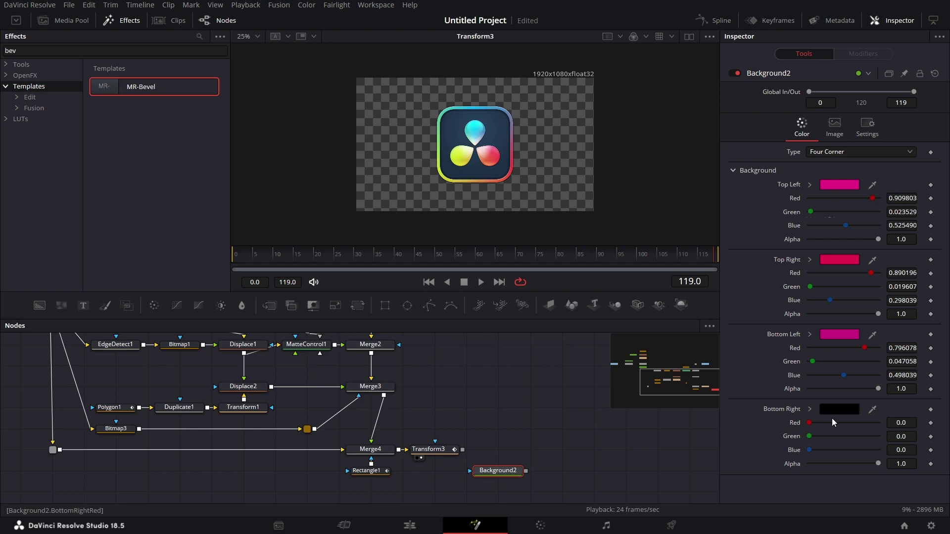
- Set Background2's Bottom Right colour to a crimson of about red 0.816, green 0.016 and blue 0.337
{"action": "left_click", "coordinate": [839, 410]}
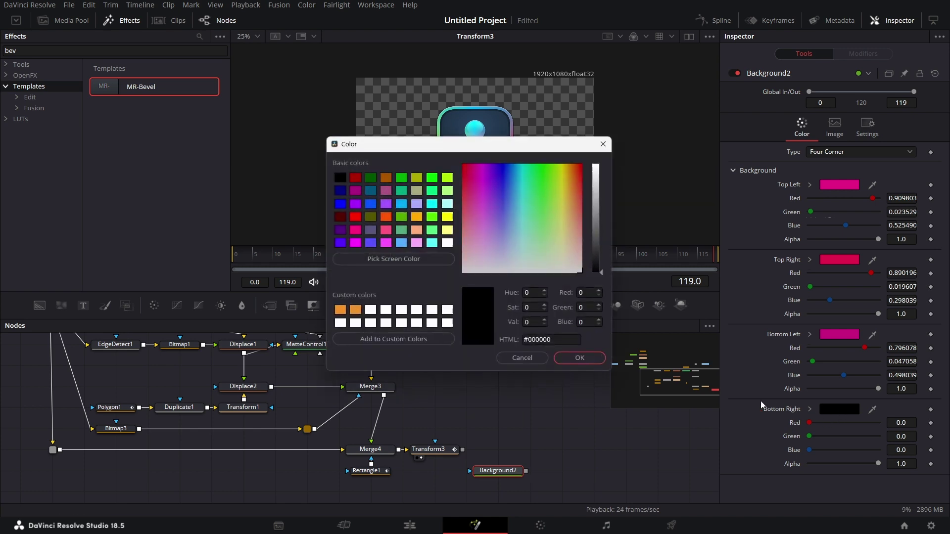
{"action": "left_click", "coordinate": [474, 166]}
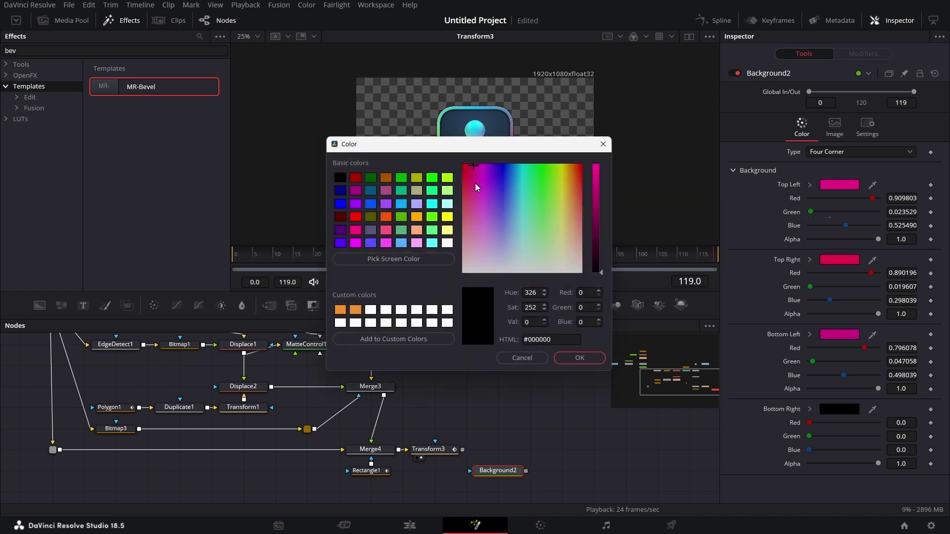
{"action": "left_click", "coordinate": [596, 184]}
{"action": "left_click", "coordinate": [579, 357]}
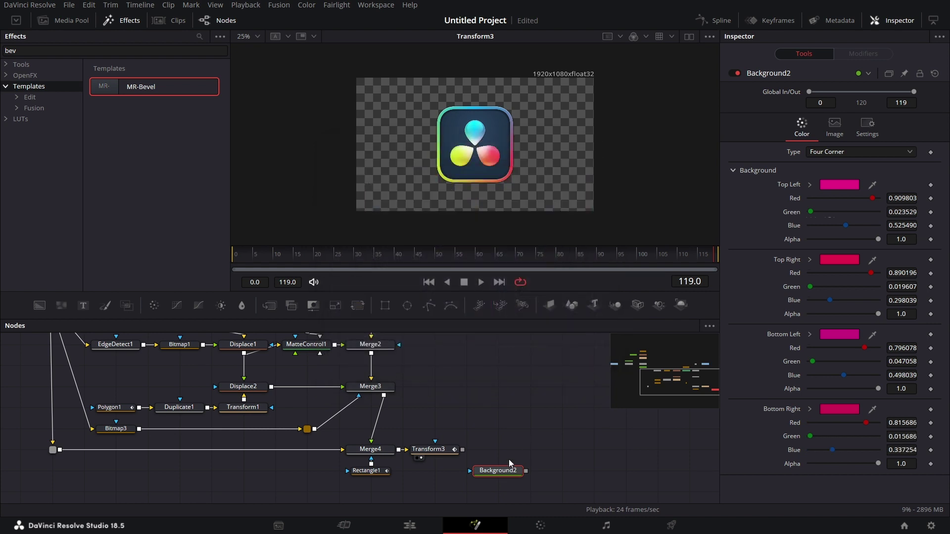
- Merge Transform3 over Background2, connect the merge to MediaOut1 and display MediaOut1 in the viewer
{"action": "left_click_drag", "start_coordinate": [511, 472], "coordinate": [556, 183]}
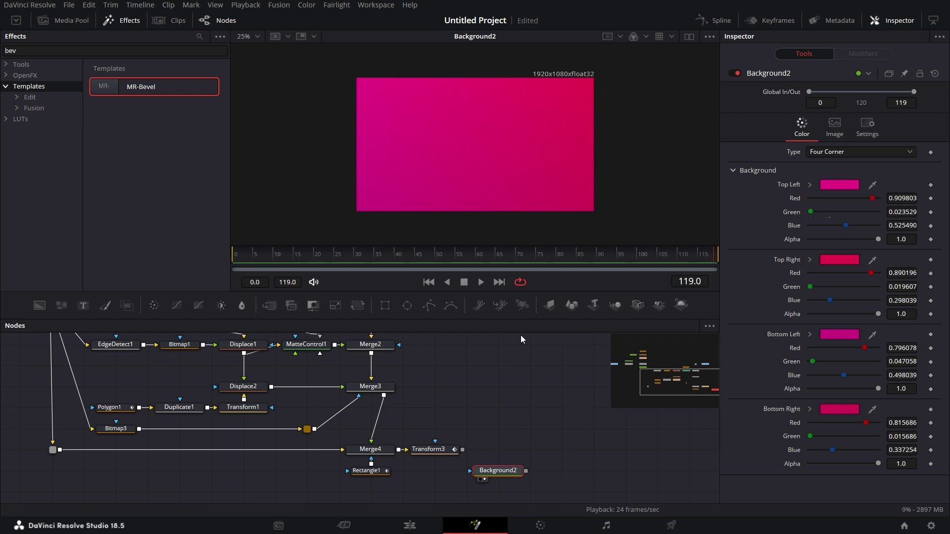
{"action": "left_click_drag", "start_coordinate": [278, 311], "coordinate": [383, 468]}
{"action": "left_click_drag", "start_coordinate": [286, 334], "coordinate": [442, 475]}
{"action": "left_click_drag", "start_coordinate": [372, 478], "coordinate": [428, 484]}
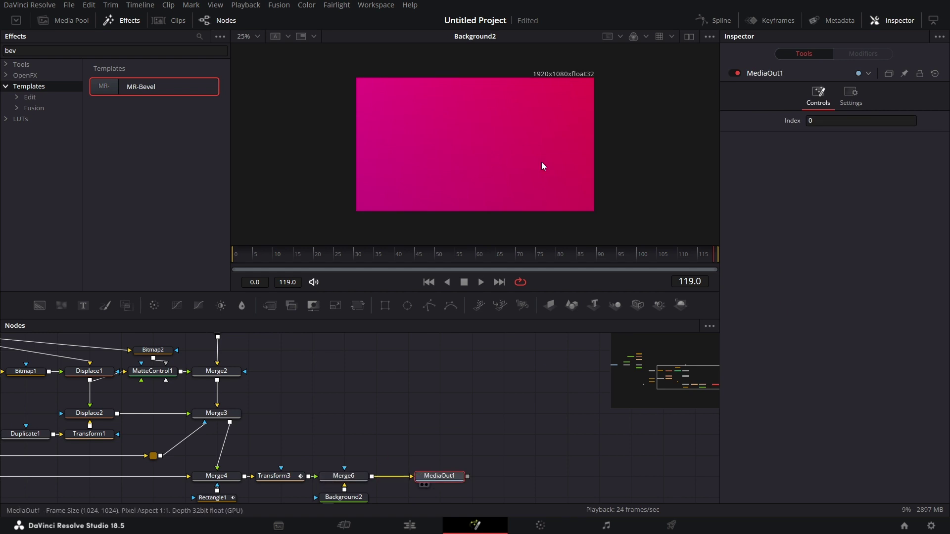
{"action": "left_click_drag", "start_coordinate": [541, 162], "coordinate": [542, 161]}
{"action": "left_click_drag", "start_coordinate": [430, 374], "coordinate": [600, 368]}
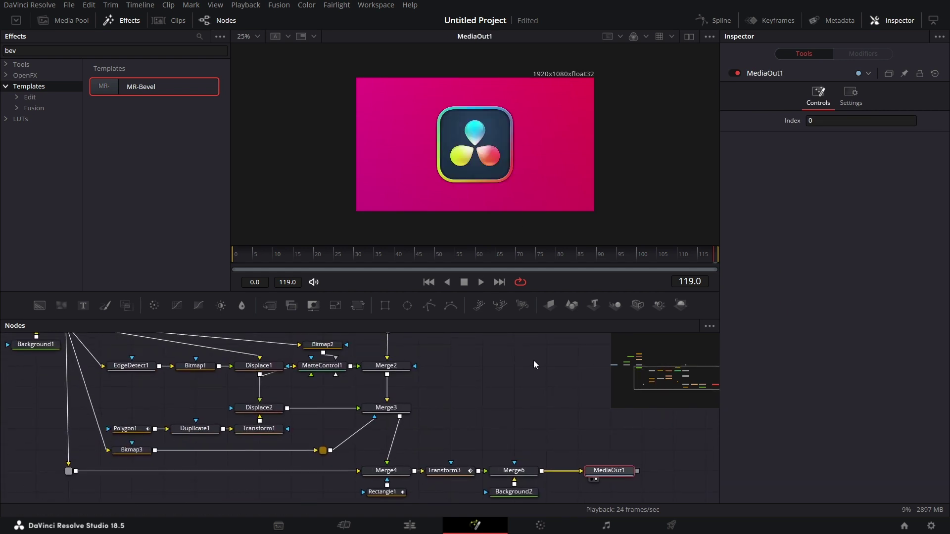
- Play the composition from frame 0 to review the logo reveal over the gradient background
{"action": "left_click", "coordinate": [234, 256]}
{"action": "left_click", "coordinate": [481, 282]}
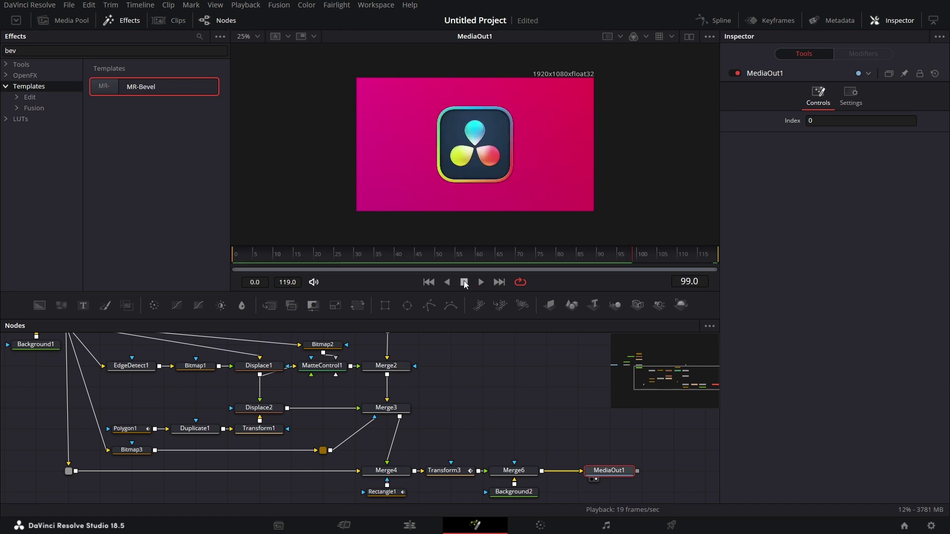
{"action": "scroll", "coordinate": [547, 361], "scroll_direction": "down", "scroll_amount": 1}
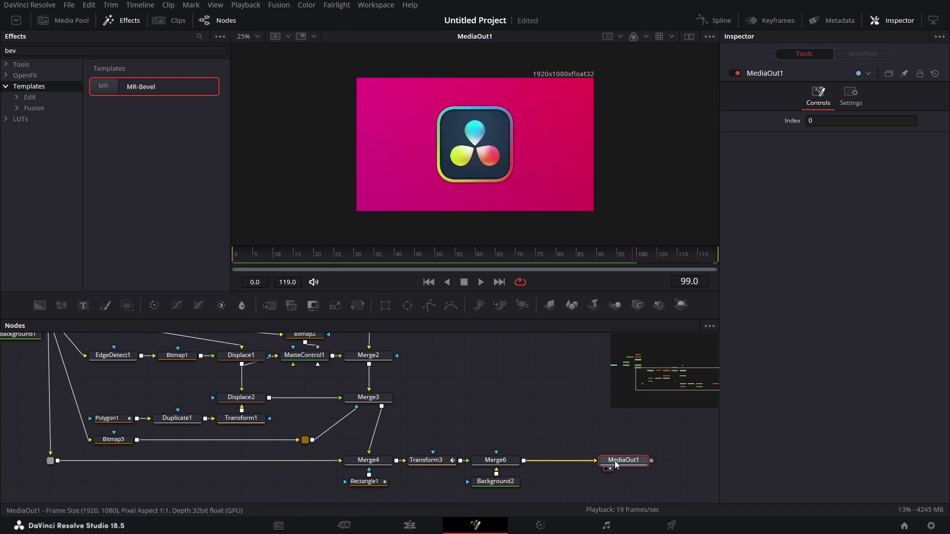
- Make room after Merge4 and merge a new Text node into the flow between Merge4 and Transform3
{"action": "left_click_drag", "start_coordinate": [435, 432], "coordinate": [601, 487]}
{"action": "left_click_drag", "start_coordinate": [425, 460], "coordinate": [521, 460]}
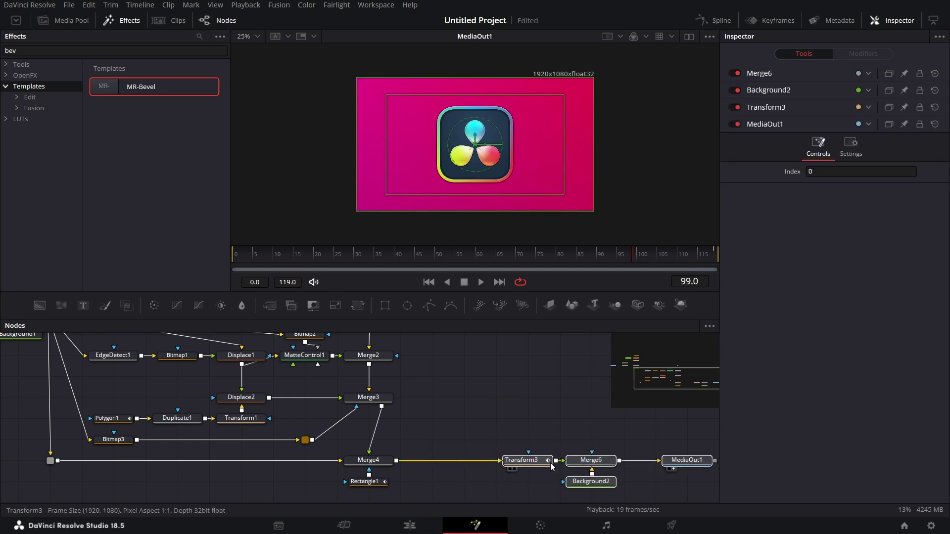
{"action": "left_click_drag", "start_coordinate": [84, 305], "coordinate": [397, 461]}
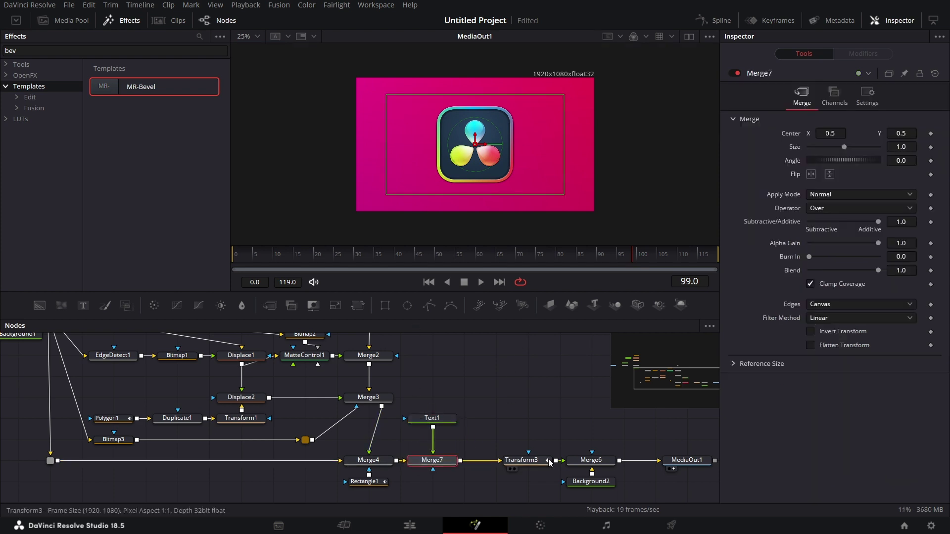
- Enter RESOLVE as Text1's text in the Nulshock font and move it down to the logo's lower edge
{"action": "left_click", "coordinate": [441, 421]}
{"action": "left_click", "coordinate": [442, 422]}
{"action": "left_click", "coordinate": [795, 174]}
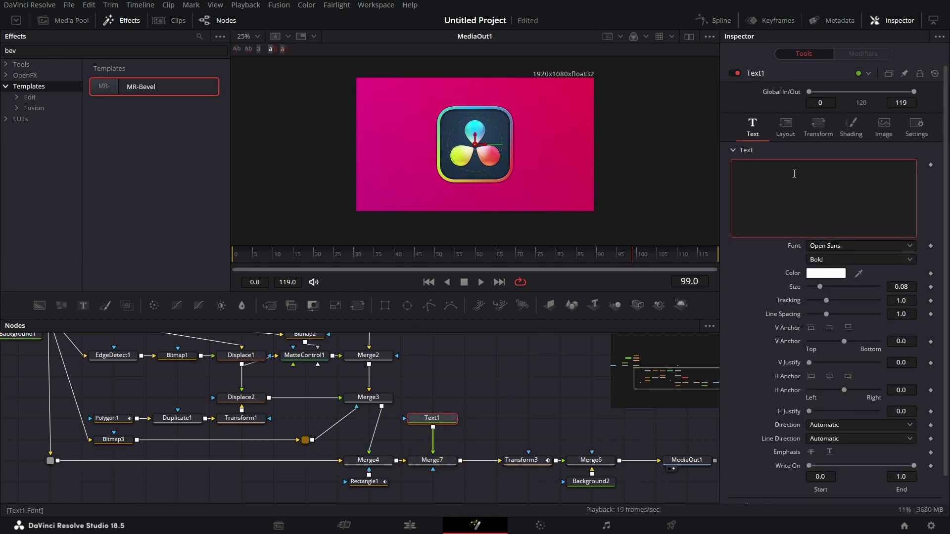
{"action": "type", "text": "RESOLVE"}
{"action": "left_click", "coordinate": [825, 246]}
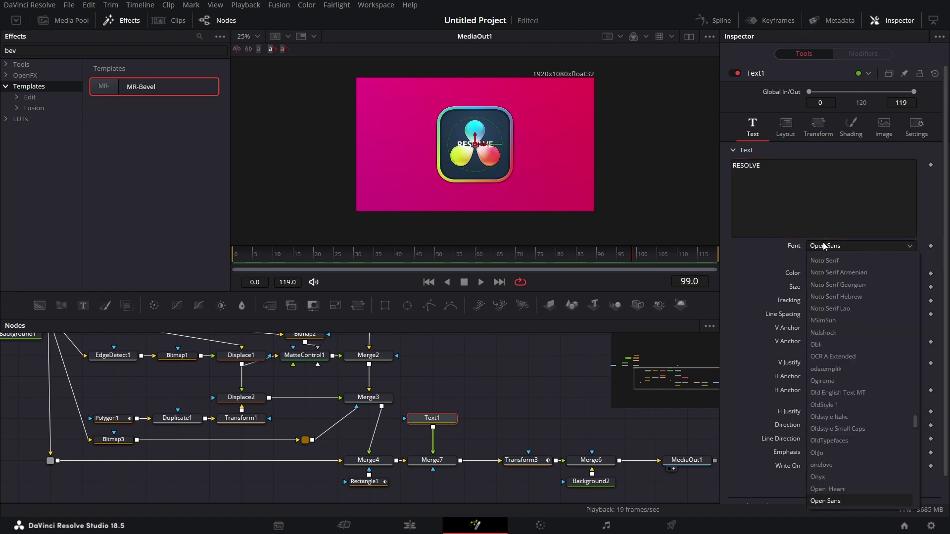
{"action": "type", "text": "nul"}
{"action": "left_click", "coordinate": [824, 246]}
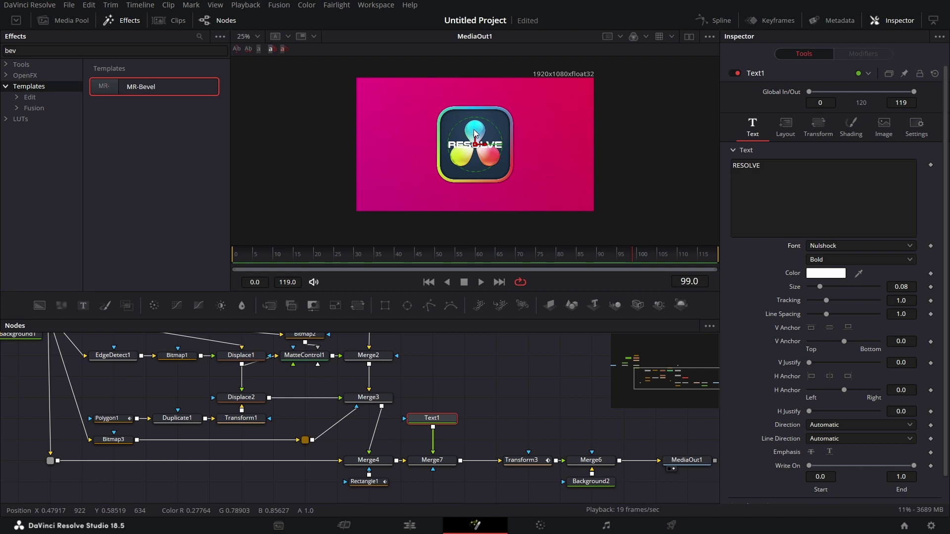
{"action": "left_click_drag", "start_coordinate": [474, 134], "coordinate": [474, 169]}
- Insert a Transform node between Merge4 and Merge7 and raise the logo by setting its Center Y to 0.551
{"action": "left_click_drag", "start_coordinate": [448, 391], "coordinate": [468, 465]}
{"action": "left_click_drag", "start_coordinate": [461, 380], "coordinate": [623, 481]}
{"action": "left_click", "coordinate": [379, 460]}
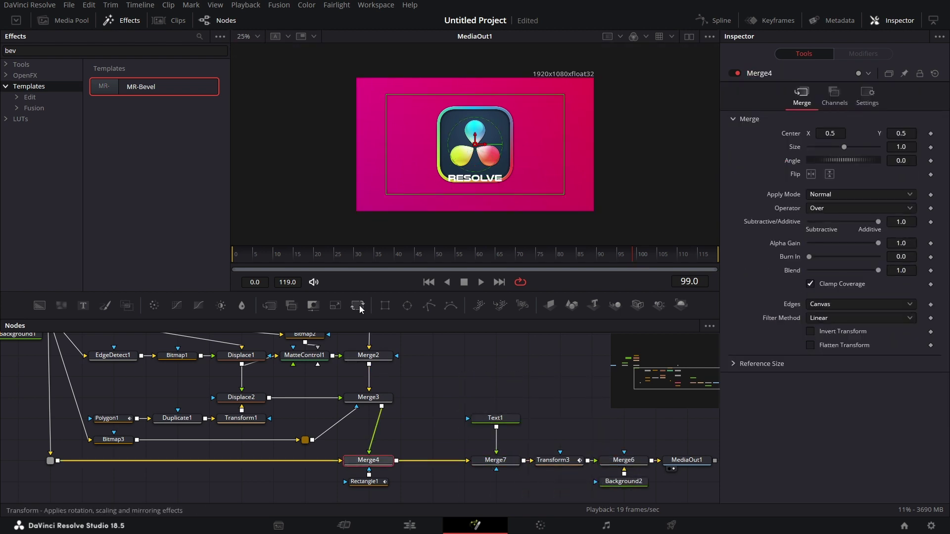
{"action": "left_click", "coordinate": [357, 305]}
{"action": "left_click_drag", "start_coordinate": [901, 134], "coordinate": [925, 134]}
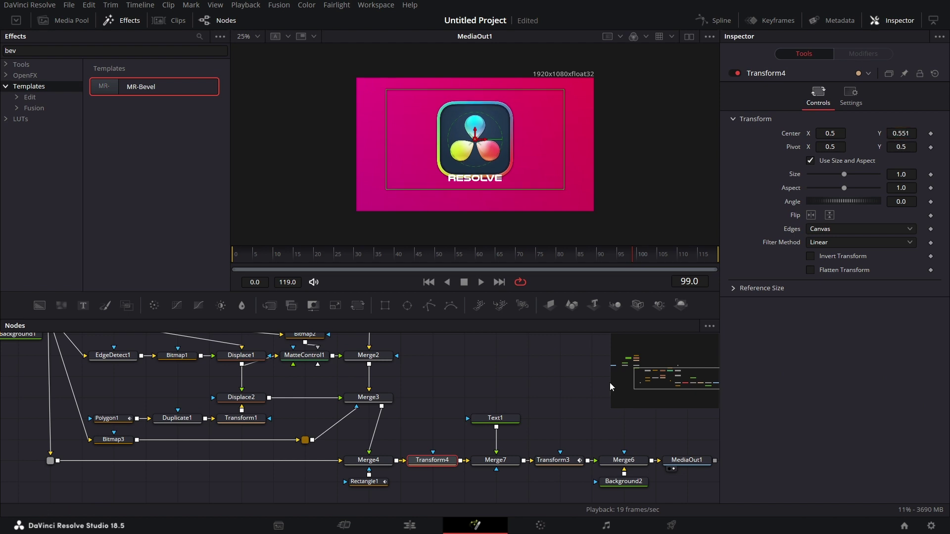
- Set Merge7's Center Y to 0.403 and Text1's Size to 0.1274 and Tracking to 1.197
{"action": "left_click", "coordinate": [495, 418]}
{"action": "left_click", "coordinate": [502, 463]}
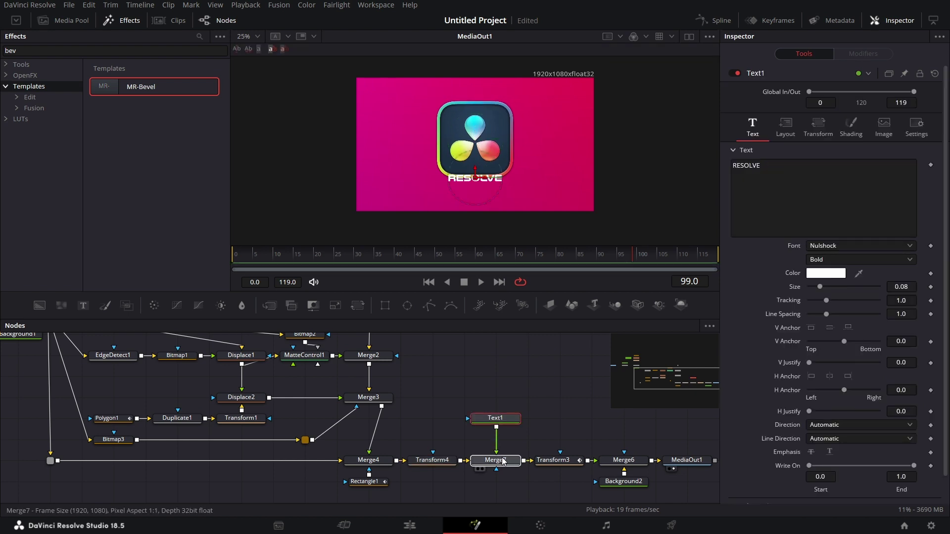
{"action": "left_click_drag", "start_coordinate": [882, 134], "coordinate": [853, 134]}
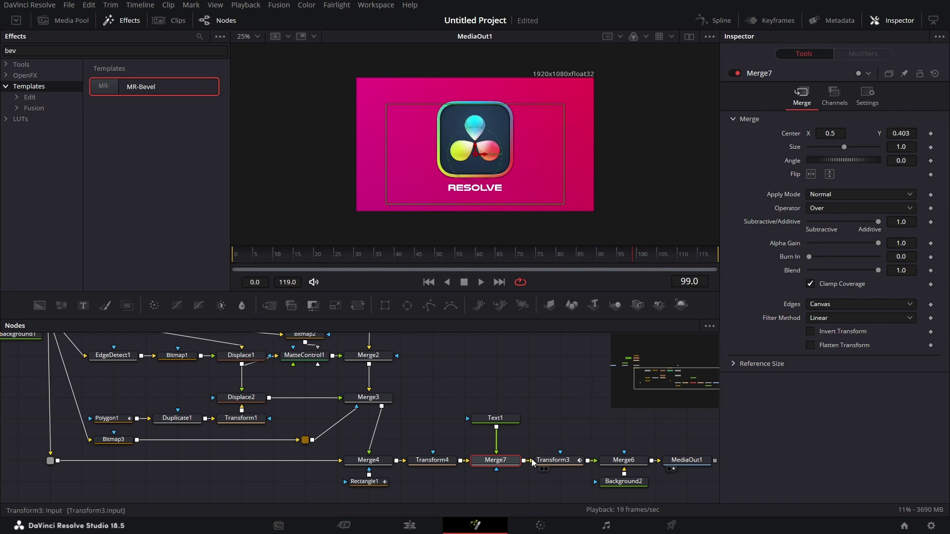
{"action": "left_click", "coordinate": [495, 418]}
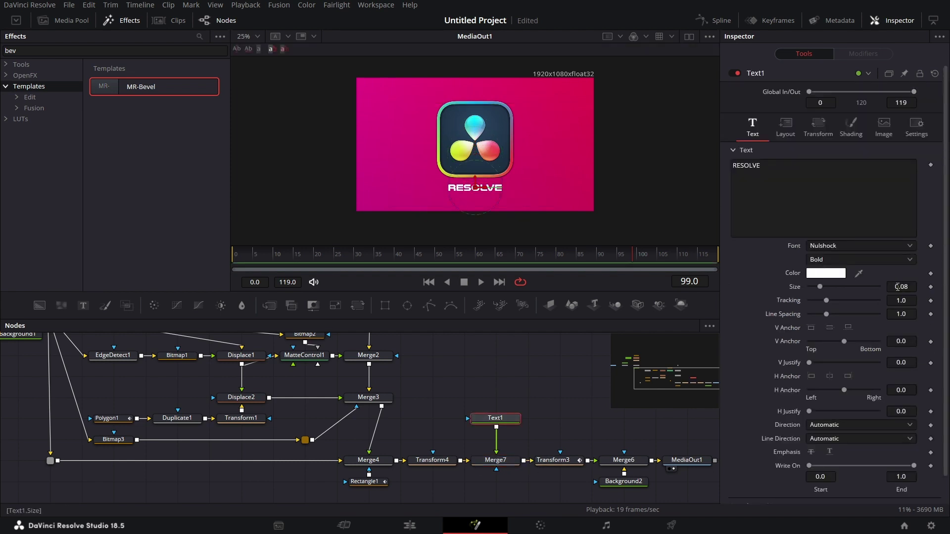
{"action": "left_click_drag", "start_coordinate": [900, 286], "coordinate": [915, 301]}
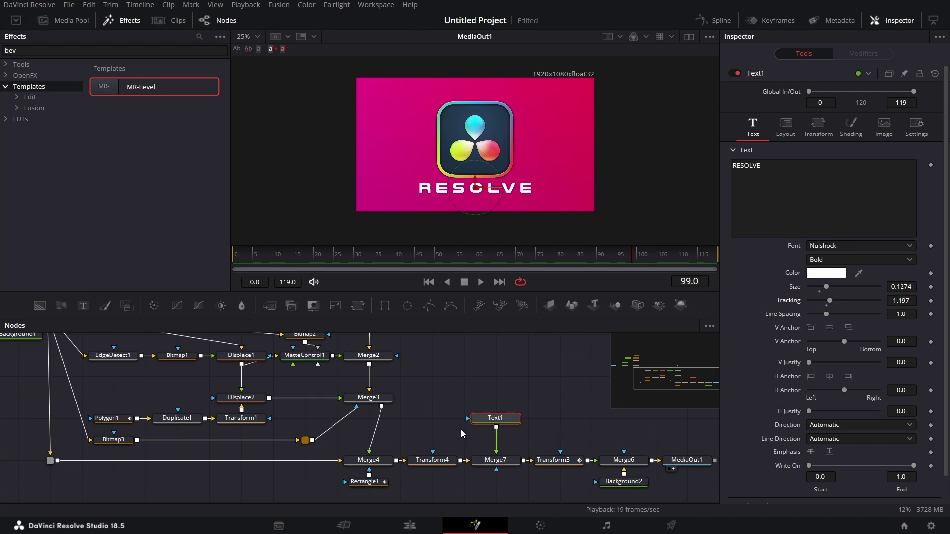
- Keyframe Merge7's Blend from 0.0 at frame 65 to 1.0 at frame 85 to fade in the text
{"action": "left_click", "coordinate": [573, 463]}
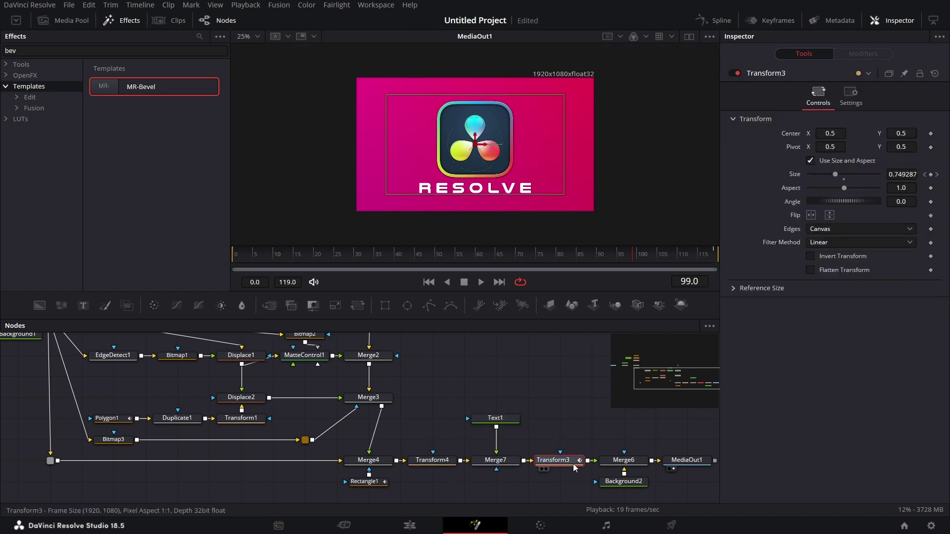
{"action": "left_click", "coordinate": [365, 481]}
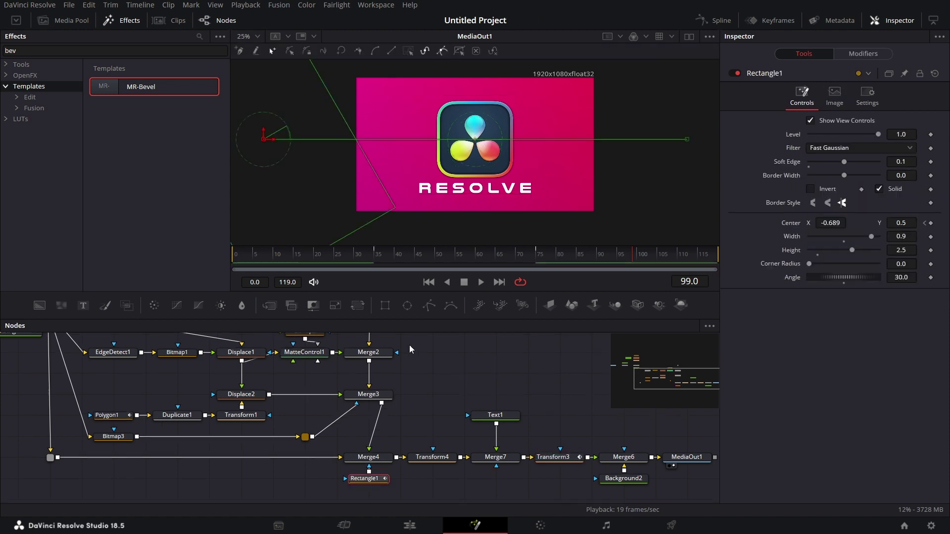
{"action": "left_click", "coordinate": [497, 258]}
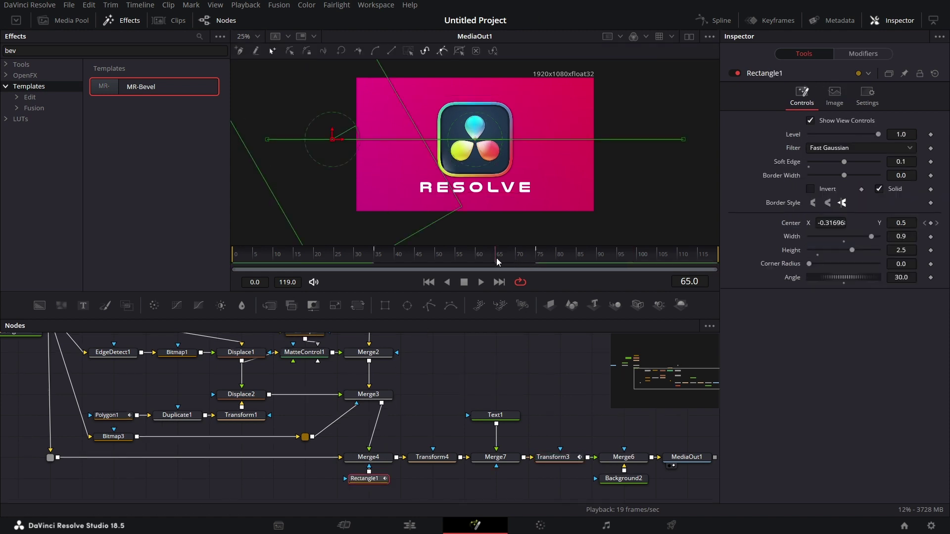
{"action": "left_click", "coordinate": [503, 458]}
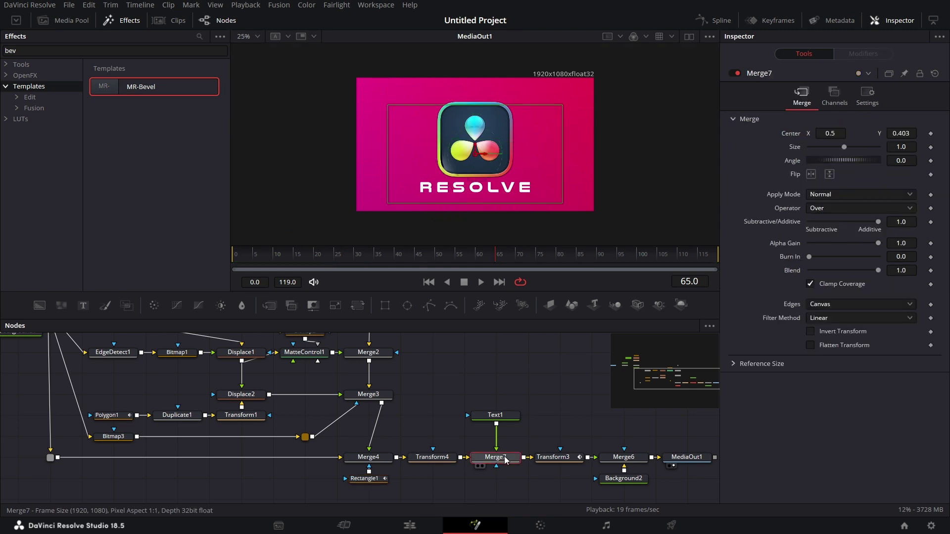
{"action": "left_click", "coordinate": [931, 271]}
{"action": "left_click_drag", "start_coordinate": [812, 271], "coordinate": [806, 271]}
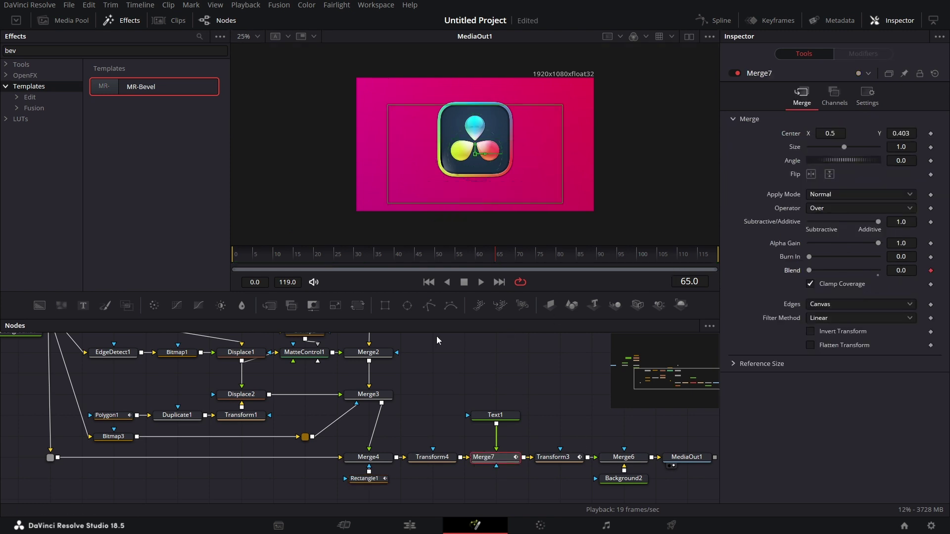
{"action": "left_click", "coordinate": [577, 255]}
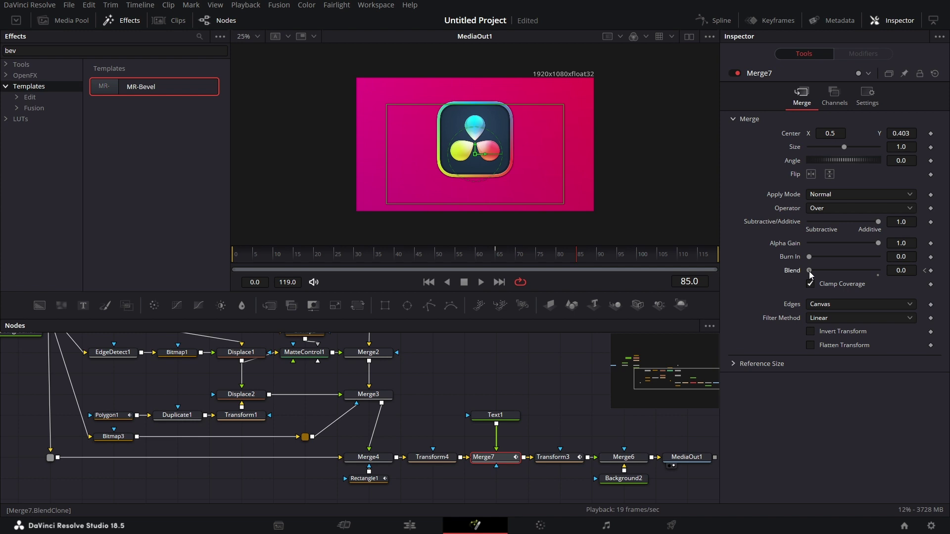
{"action": "left_click_drag", "start_coordinate": [809, 271], "coordinate": [920, 272]}
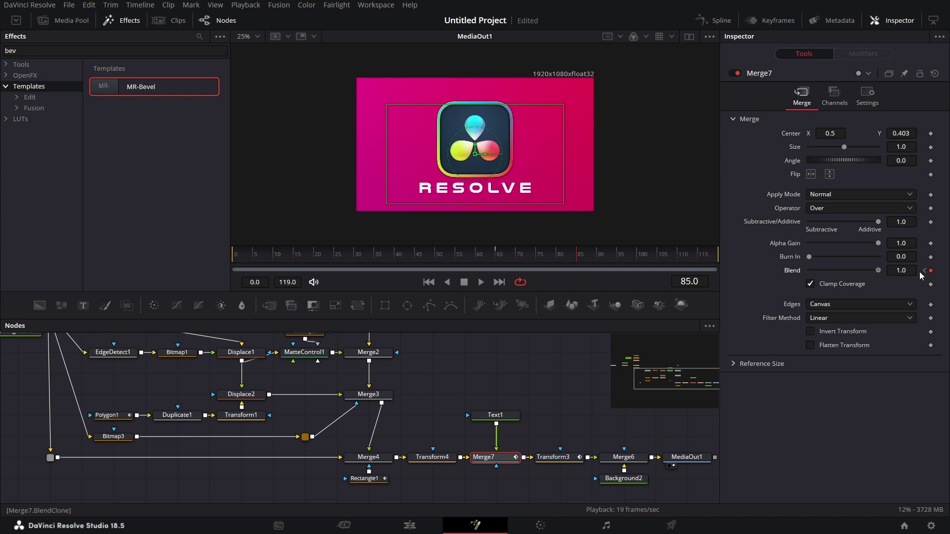
- Set Text1's Tracking to 1.2 at frame 65 and keyframe it
{"action": "left_click", "coordinate": [497, 255]}
{"action": "left_click", "coordinate": [510, 416]}
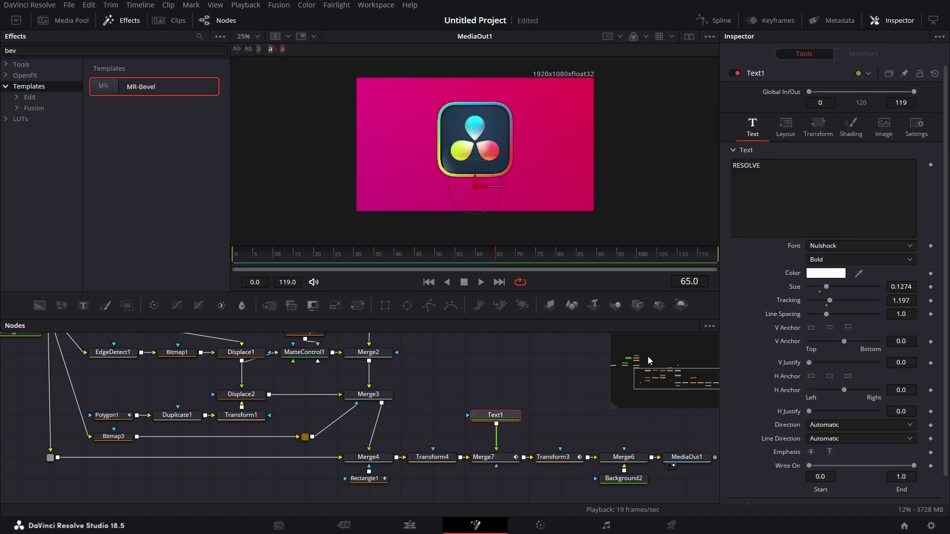
{"action": "left_click", "coordinate": [914, 301]}
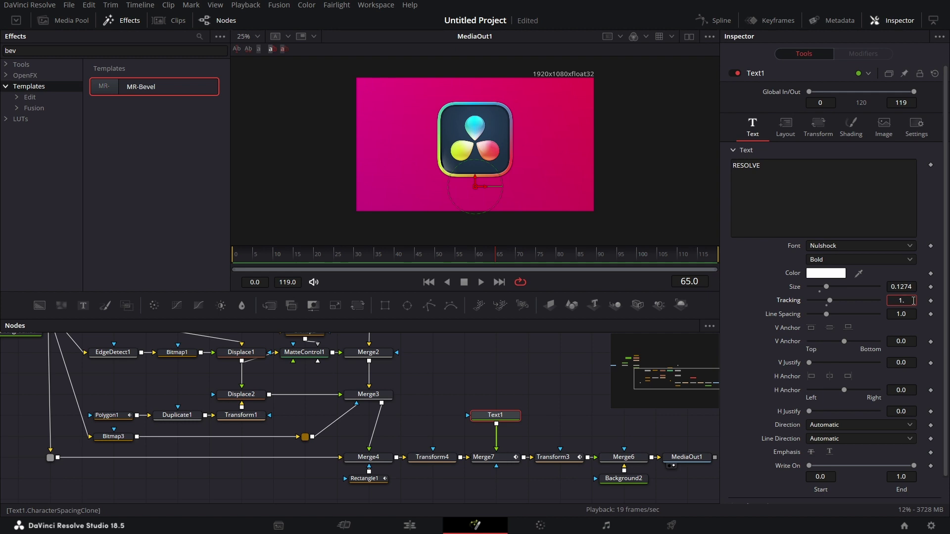
{"action": "type", "text": "1.2"}
{"action": "key", "text": "Return"}
{"action": "left_click", "coordinate": [931, 301]}
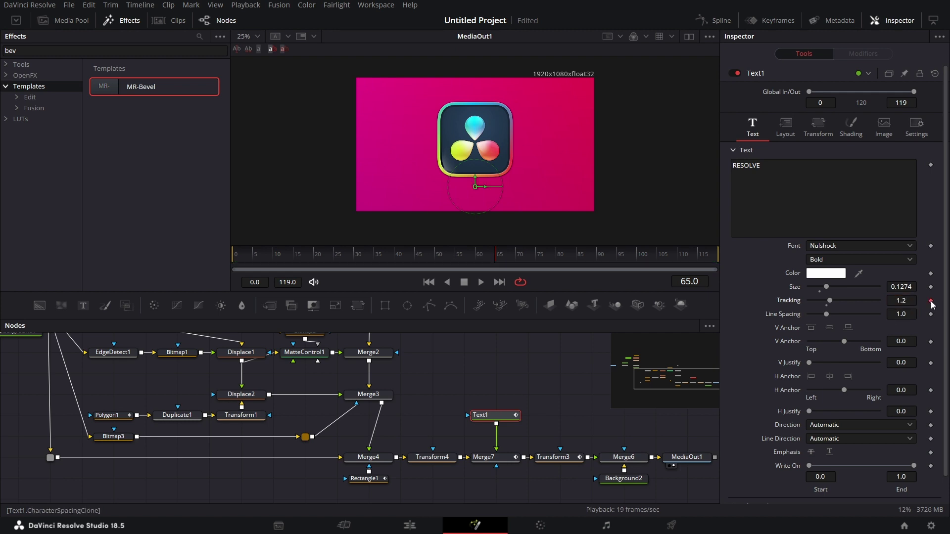
- Add a Tracking keyframe of 1.1 to Text1 at frame 95
{"action": "left_click", "coordinate": [507, 461]}
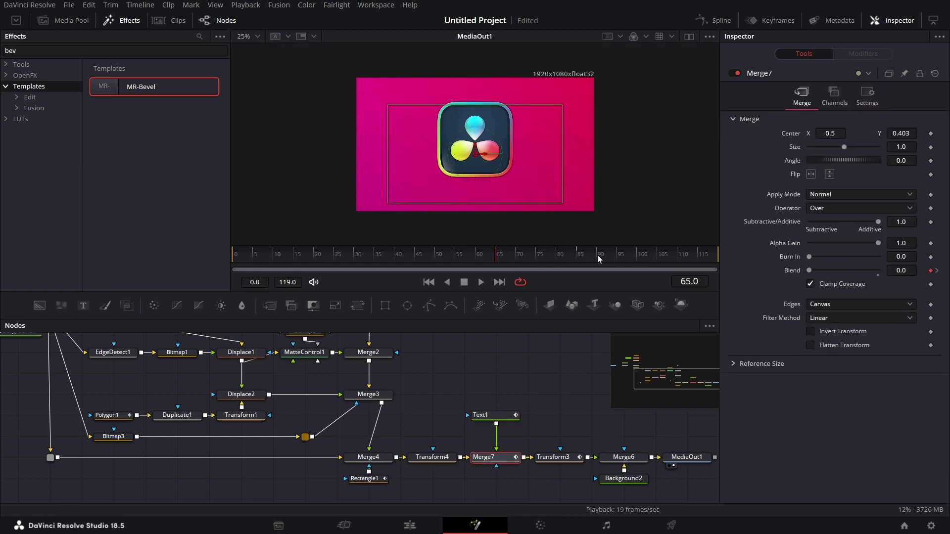
{"action": "left_click", "coordinate": [616, 255]}
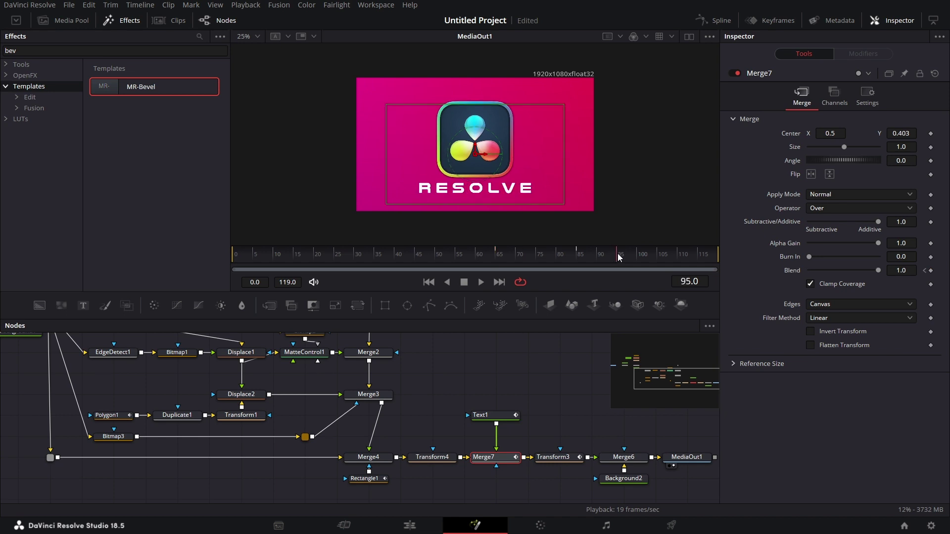
{"action": "left_click", "coordinate": [505, 418]}
{"action": "left_click", "coordinate": [931, 300]}
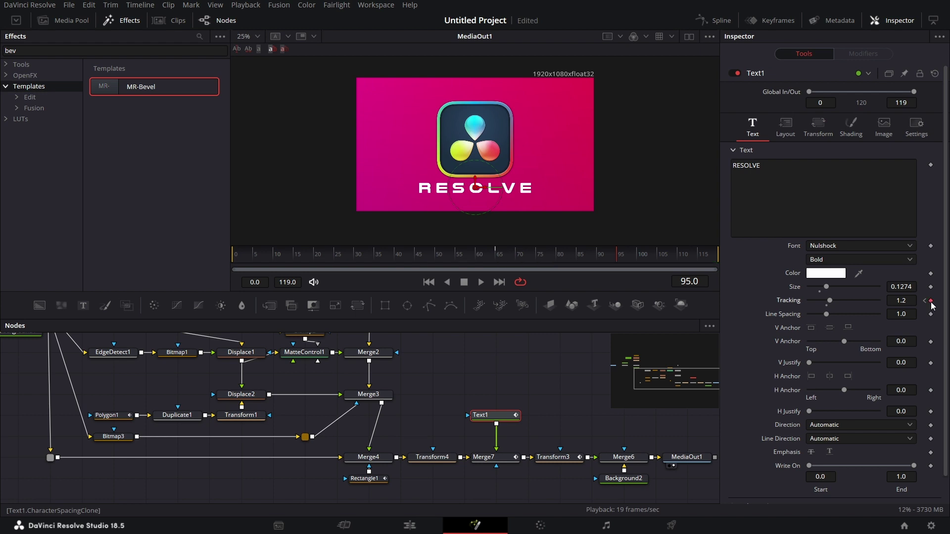
{"action": "left_click", "coordinate": [913, 301]}
{"action": "type", "text": "1.1"}
{"action": "key", "text": "Return"}
- Smooth both of Text1's Character Spacing keyframes in the Spline editor, then close the editor
{"action": "left_click_drag", "start_coordinate": [618, 431], "coordinate": [597, 419]}
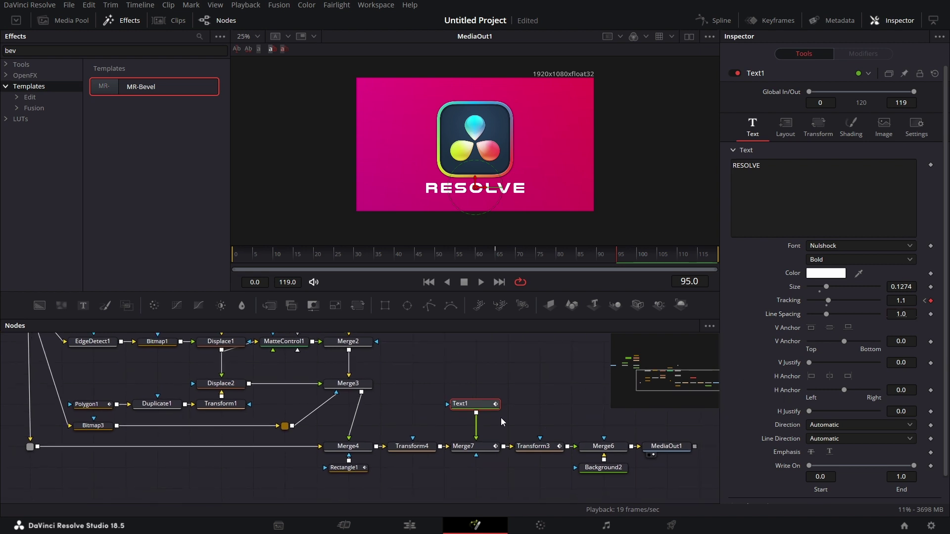
{"action": "left_click", "coordinate": [718, 20]}
{"action": "left_click_drag", "start_coordinate": [505, 386], "coordinate": [687, 472]}
{"action": "key", "text": "shift+s"}
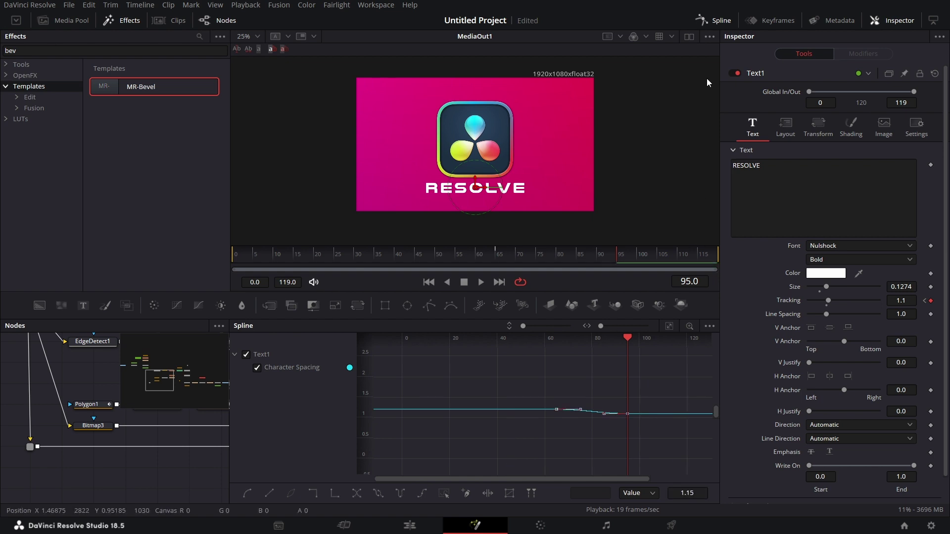
{"action": "left_click", "coordinate": [721, 21]}
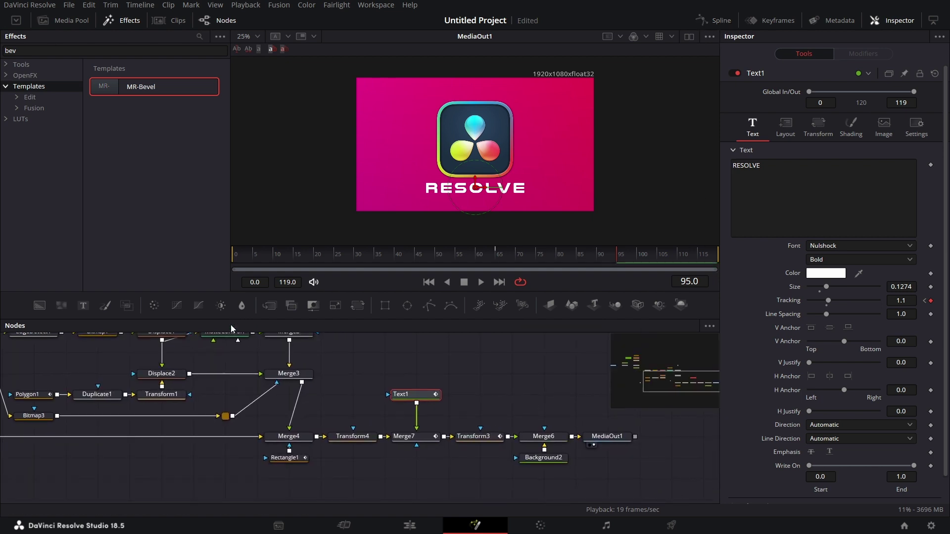
- Play the composition from frame 0 to review the logo and RESOLVE text animation
{"action": "left_click", "coordinate": [232, 259]}
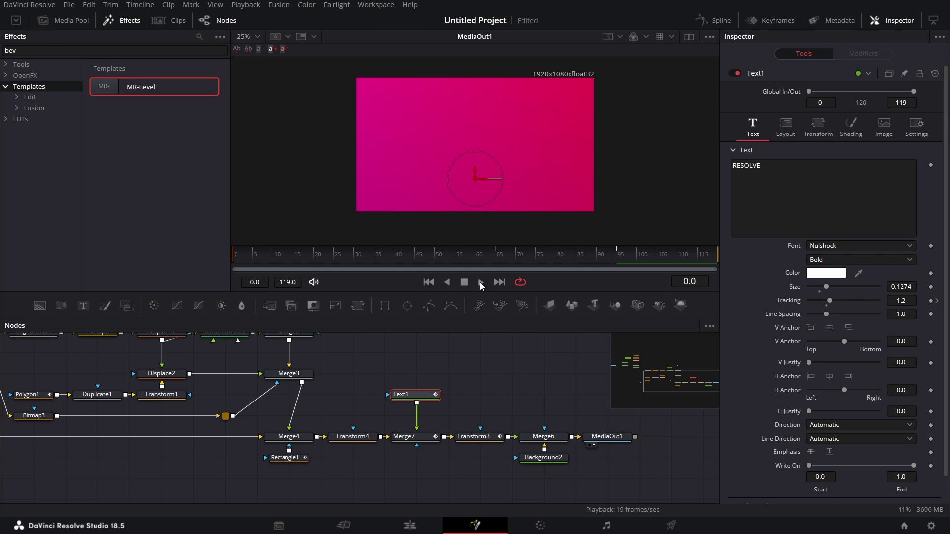
{"action": "left_click", "coordinate": [480, 282]}
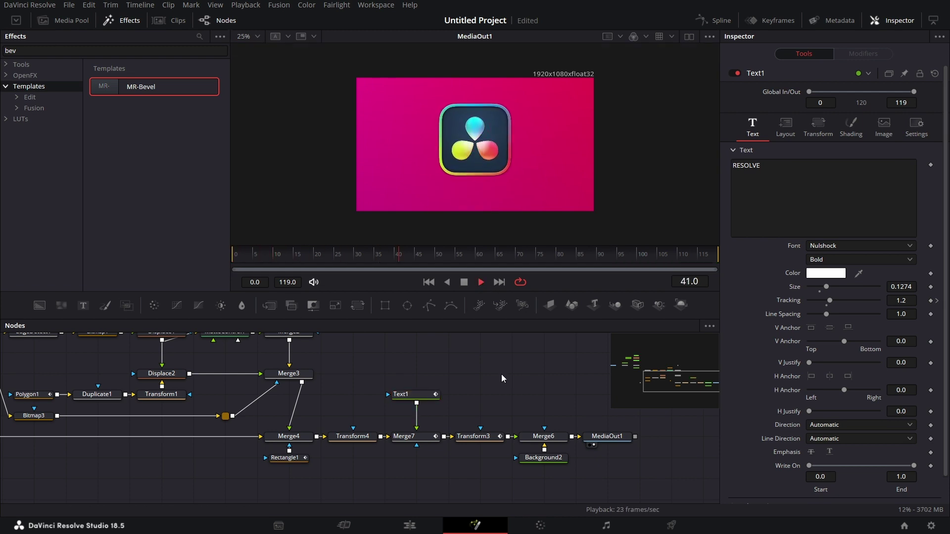